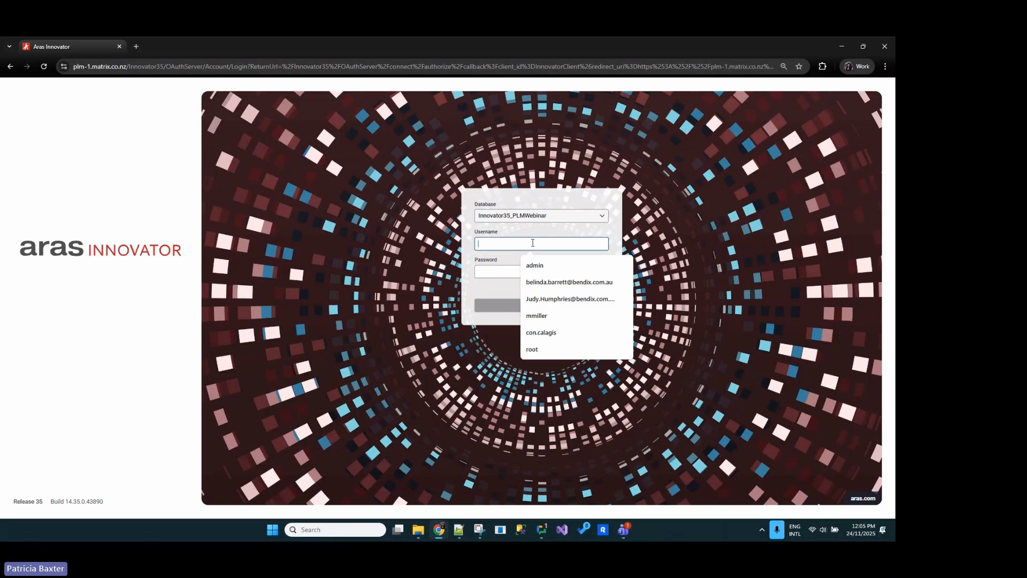
Log in to the Innovator35_PLMWebinar database with the saved username and the account password.
text(tadams)
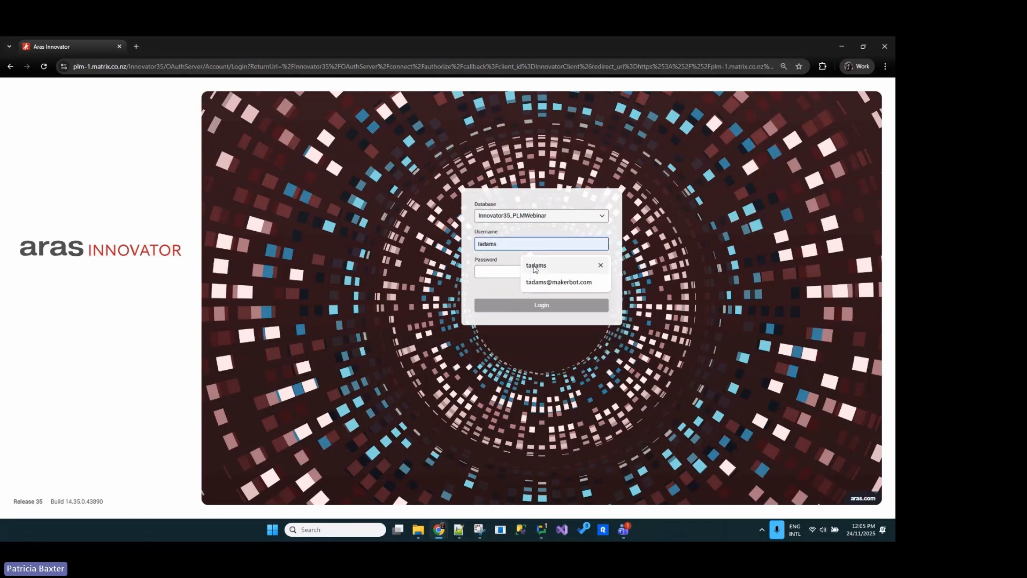
click(534, 266)
click(507, 271)
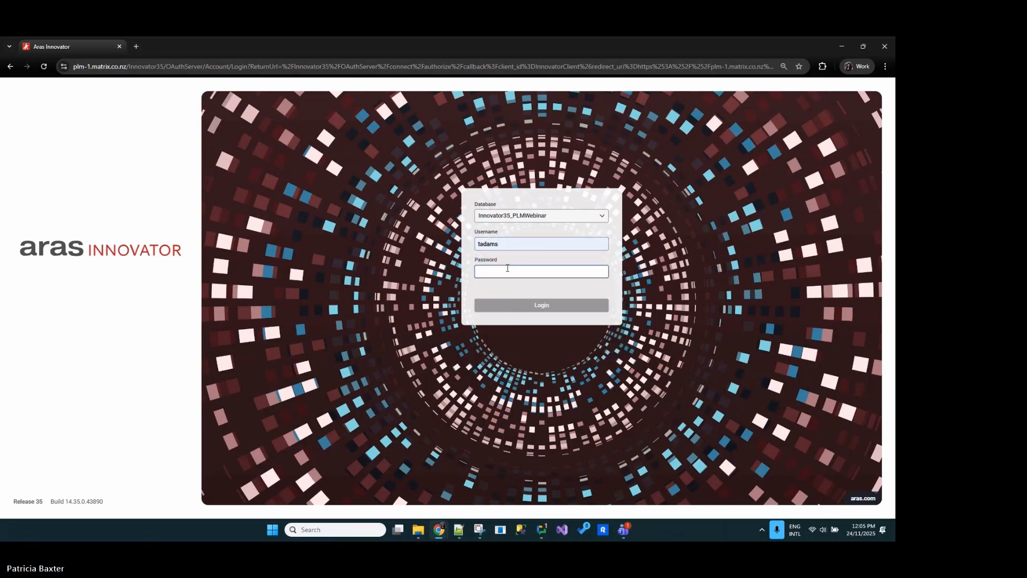
text(**********)
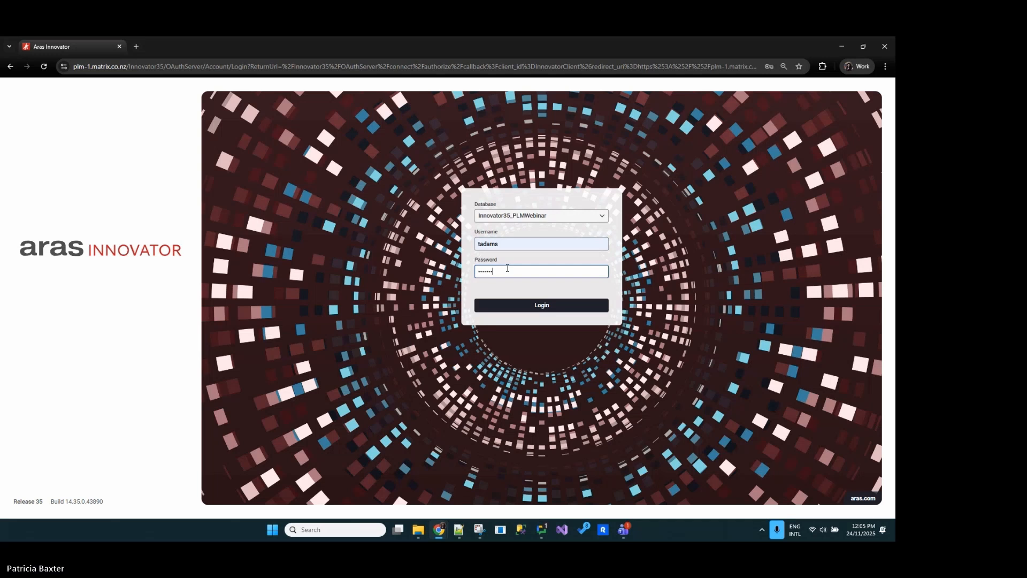
key(Return)
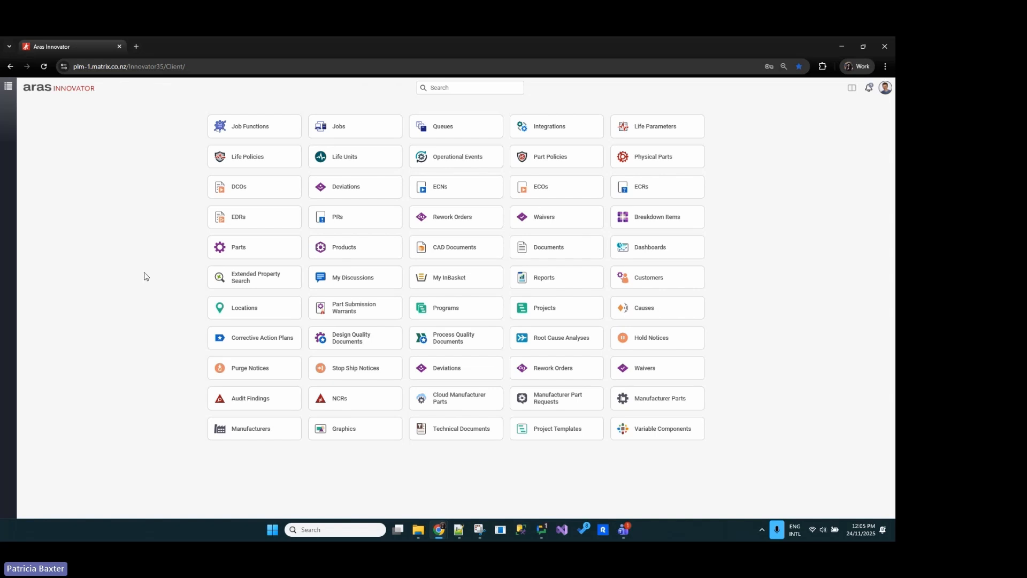
List all customers from Contents > Portfolio > Customers, including DaimlerChrysler, General Motors and Wal-Mart.
click(9, 88)
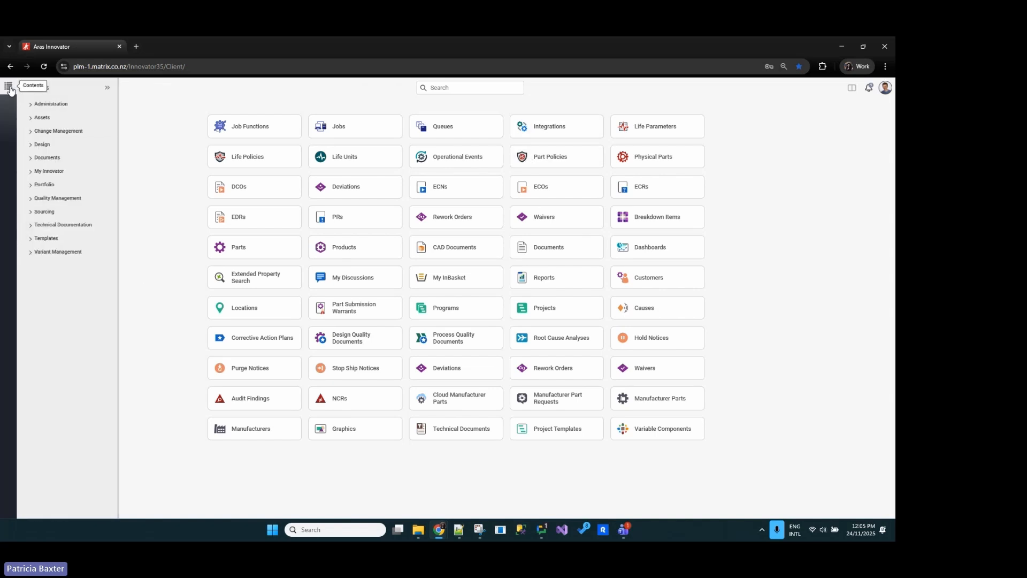
click(36, 187)
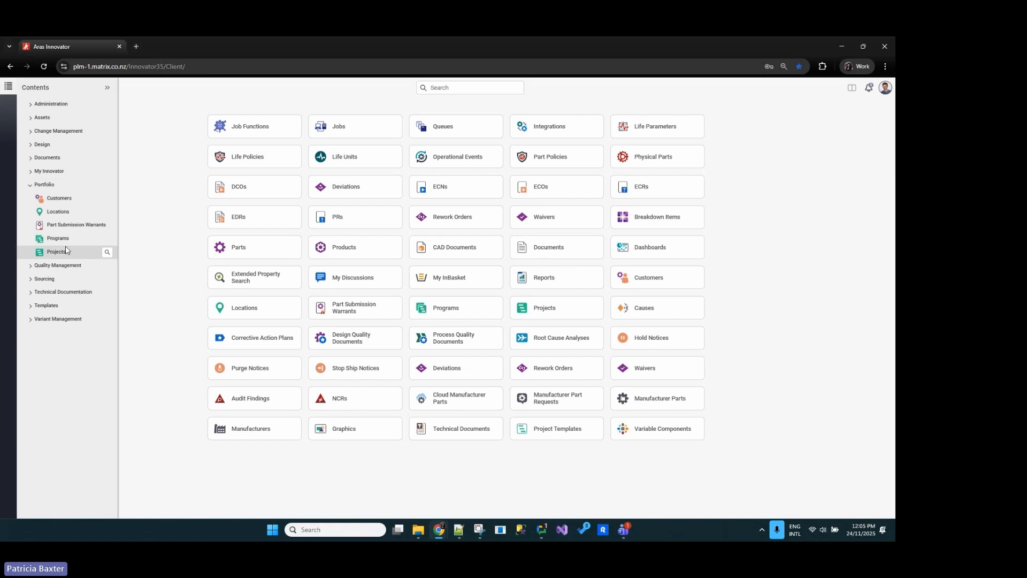
click(72, 205)
click(57, 120)
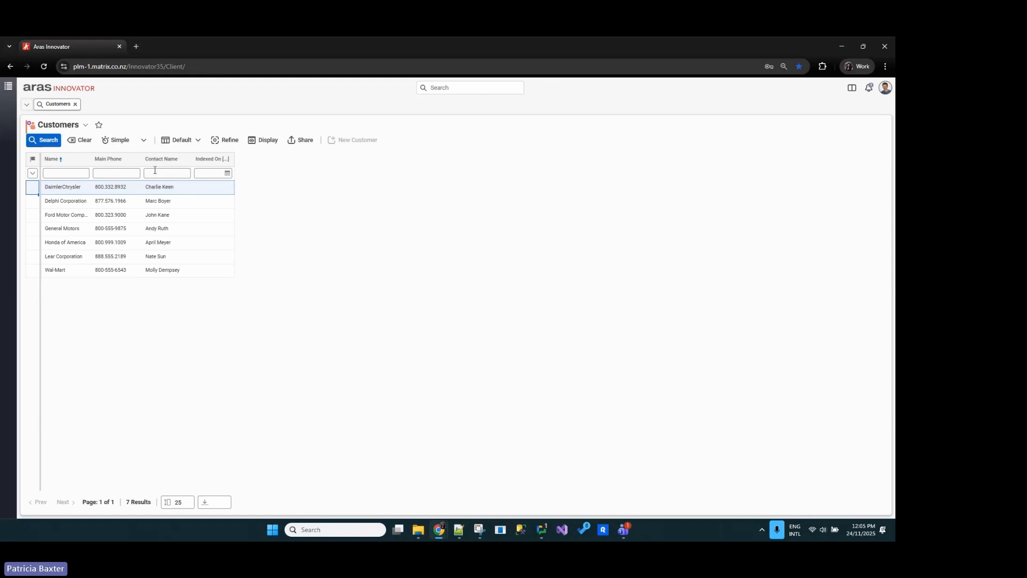
click(8, 86)
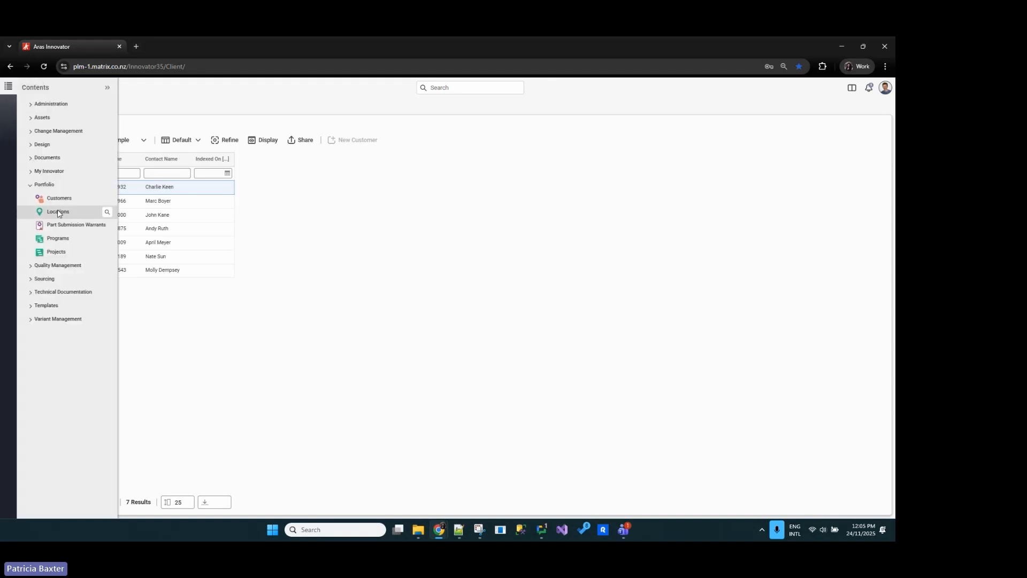
click(57, 211)
Search Locations to list the two locations, Detroit and Toulouse.
click(63, 122)
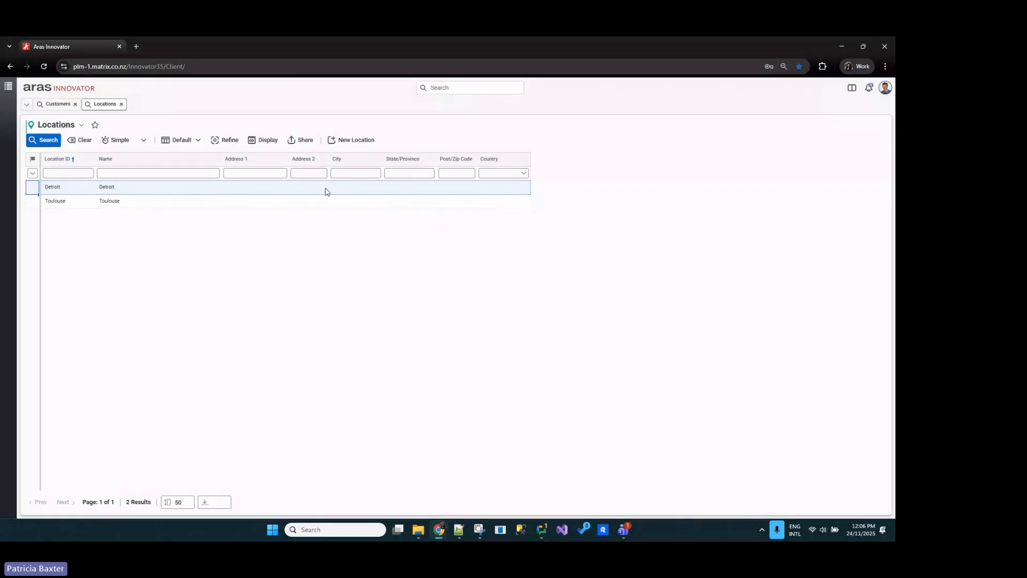
click(8, 86)
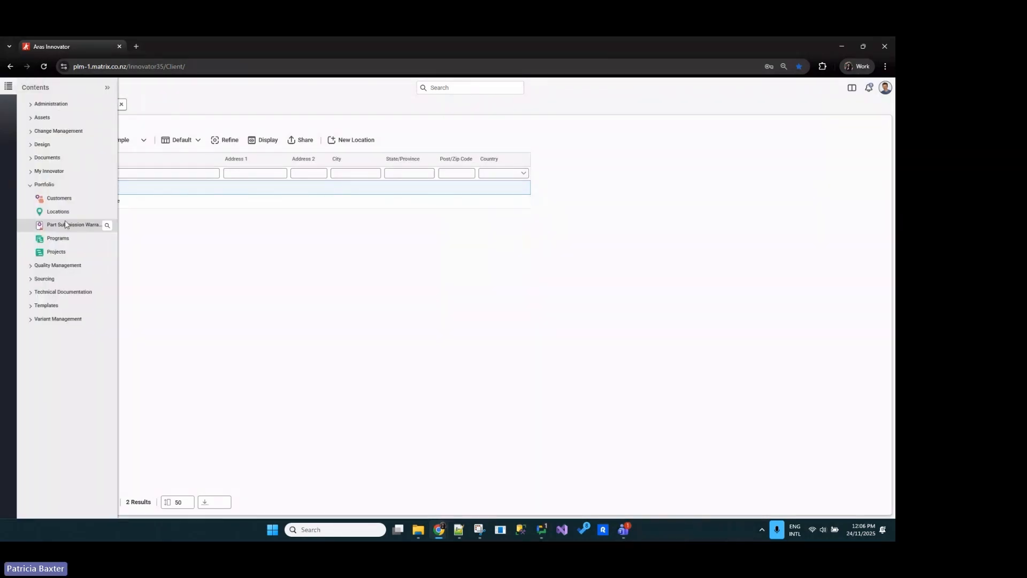
click(69, 226)
Open warrant PSW01005-2005 MP0101 from the Part Submission Warrants search and review its PPAP deliverables.
click(70, 121)
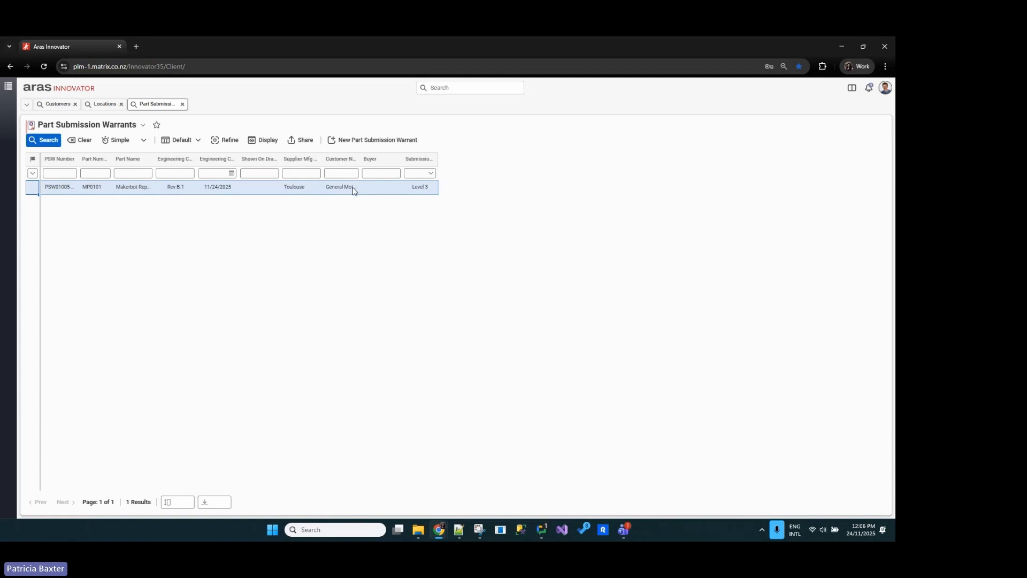
double_click(68, 191)
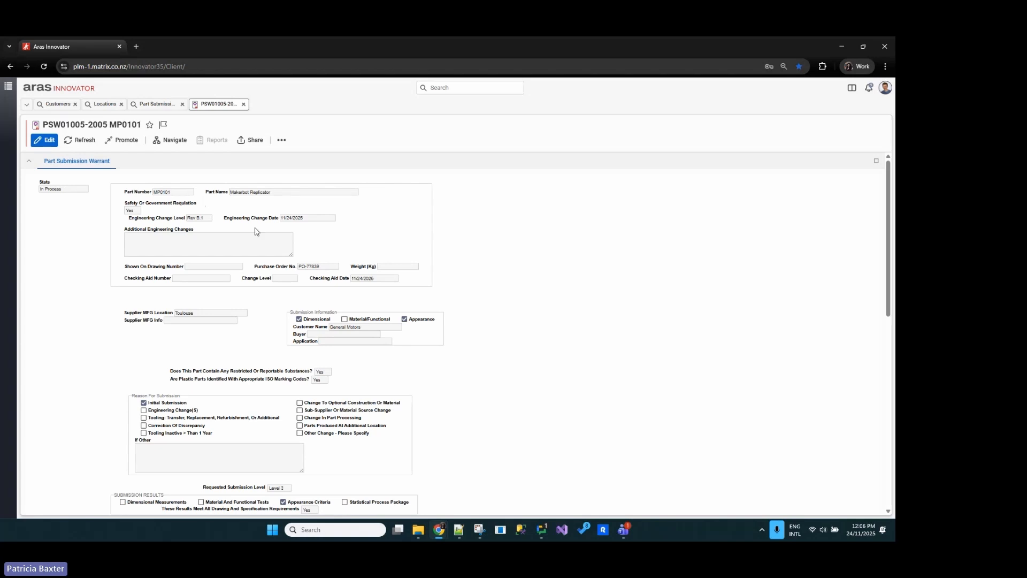
scroll(314, 263, down, 1)
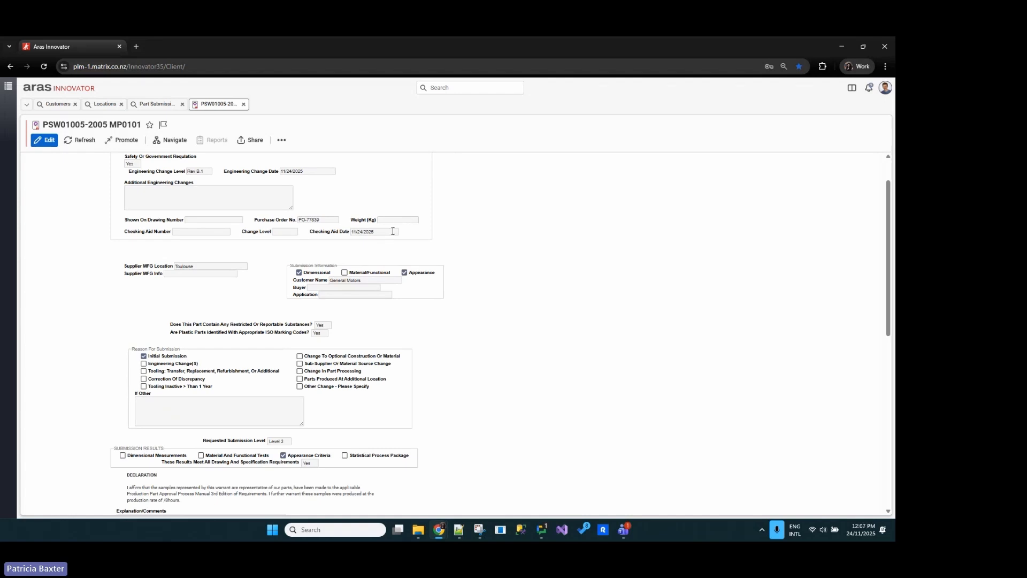
scroll(229, 299, down, 1)
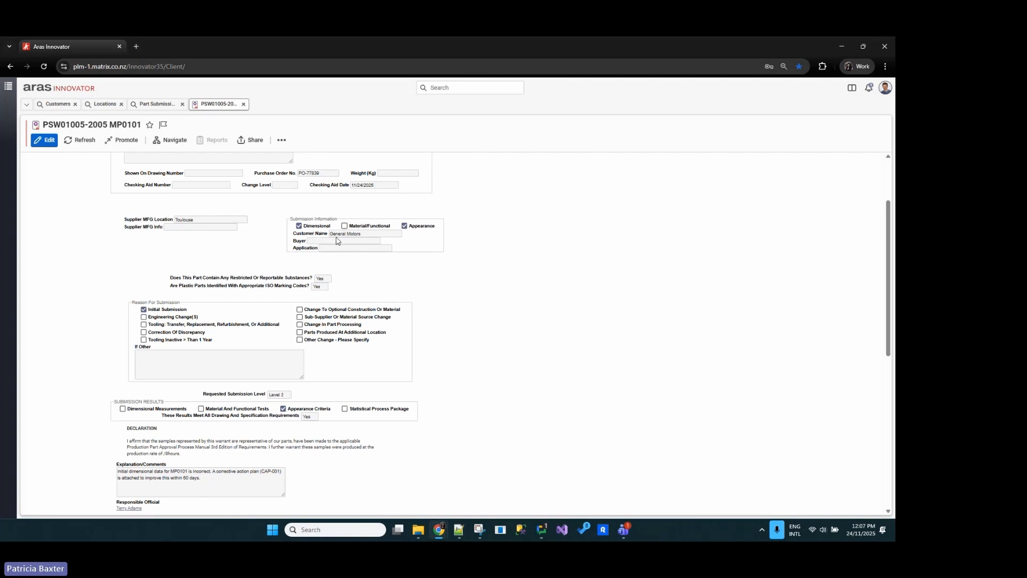
scroll(332, 301, down, 1)
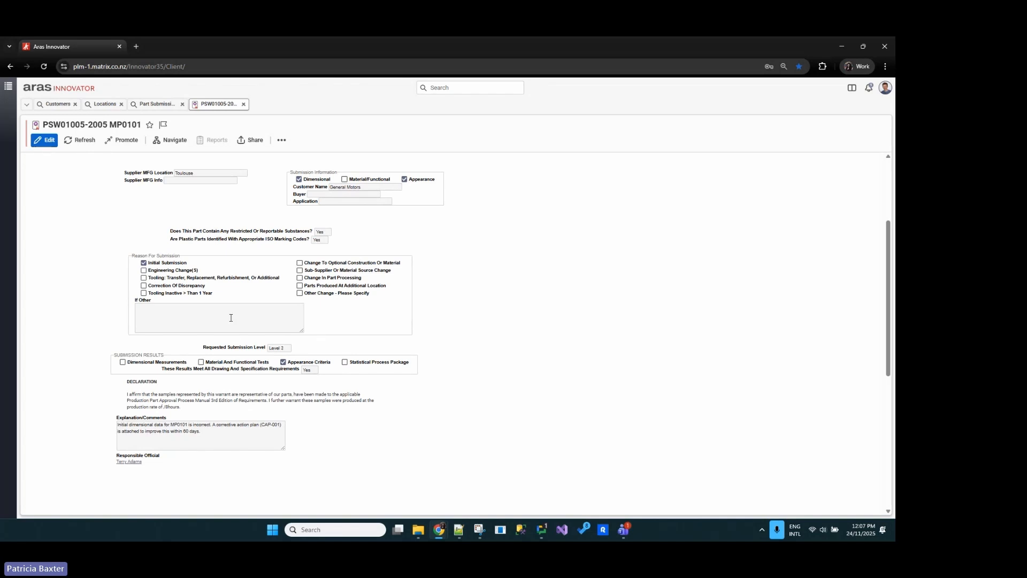
scroll(231, 317, down, 1)
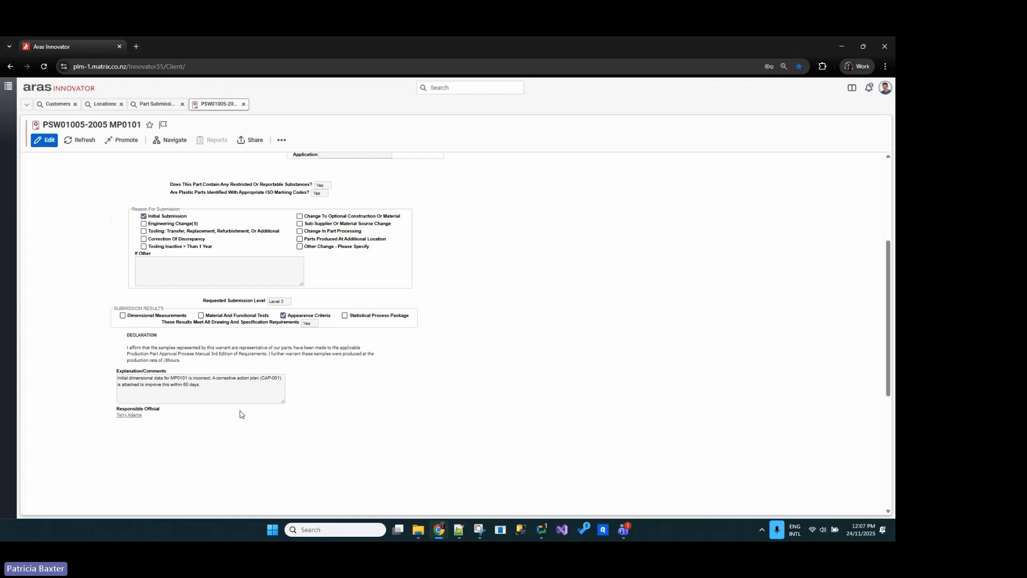
scroll(240, 414, down, 5)
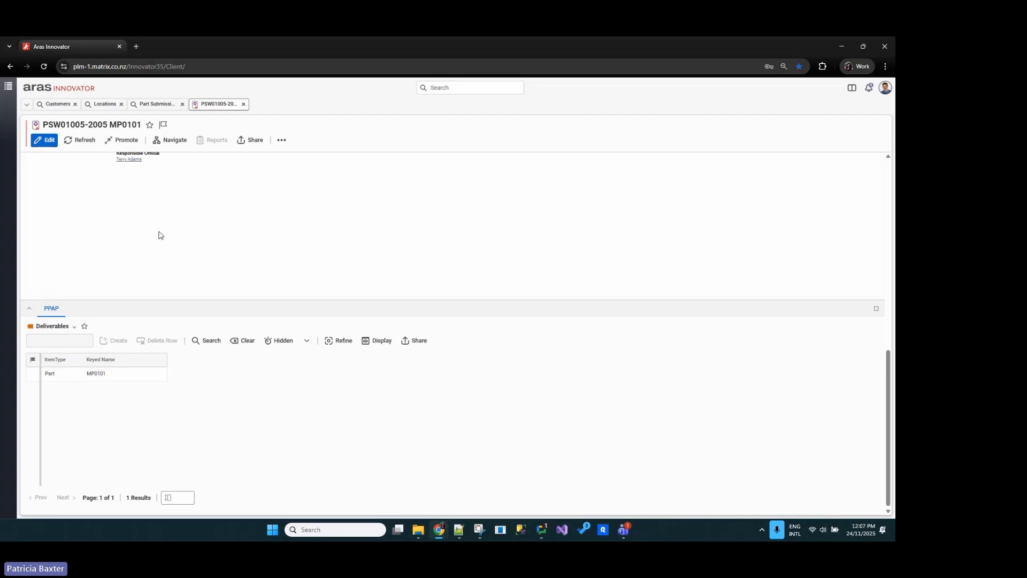
Search Programs and open Wal-Mart program MP001 with active projects 1919 and 1922.
click(8, 85)
click(61, 238)
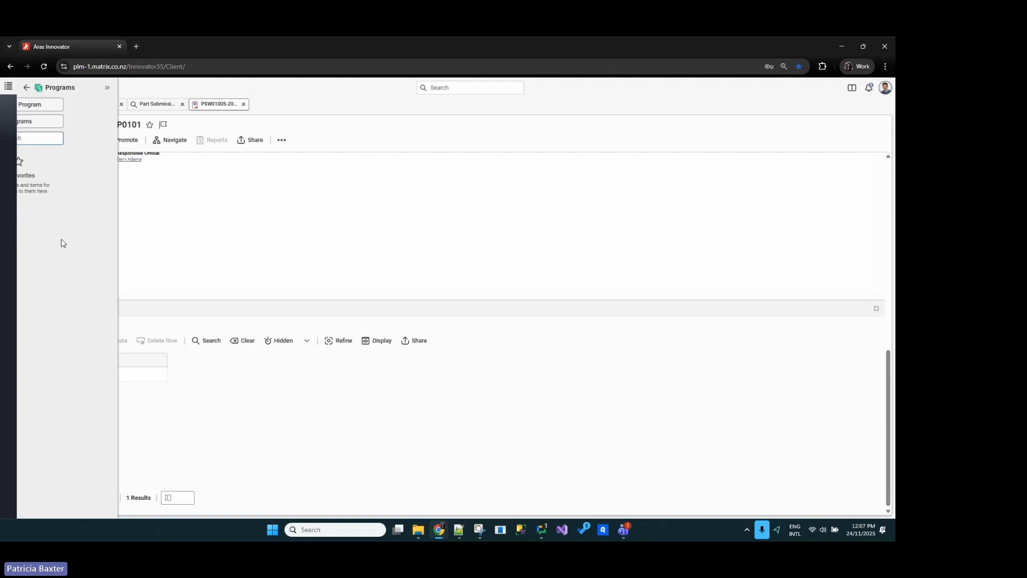
click(61, 121)
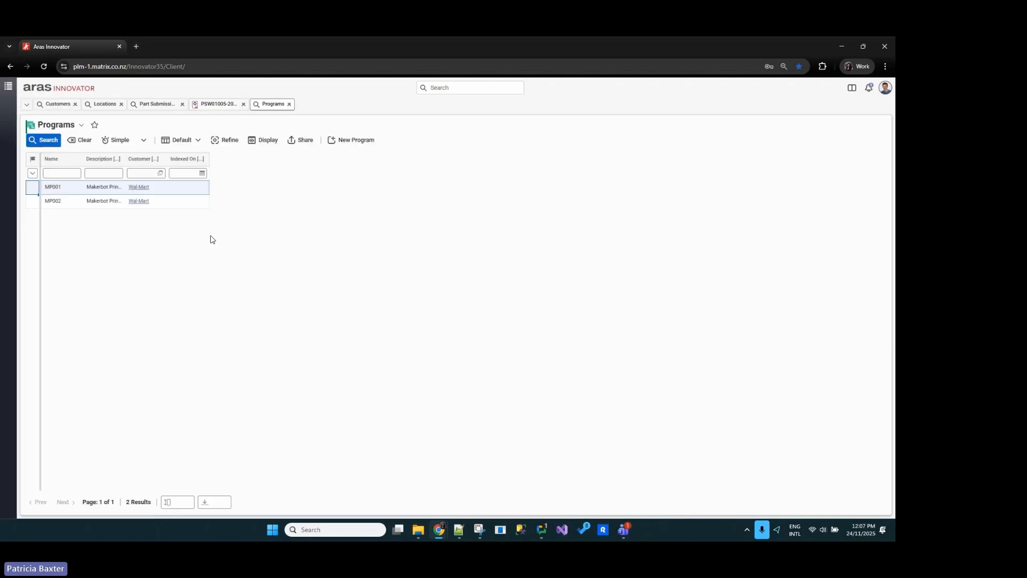
double_click(61, 191)
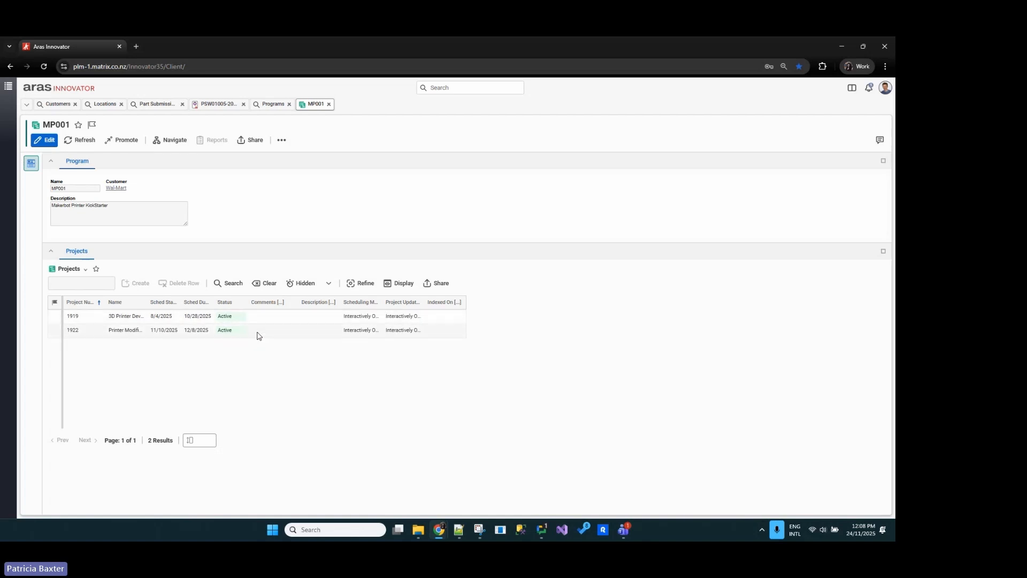
click(13, 88)
click(59, 251)
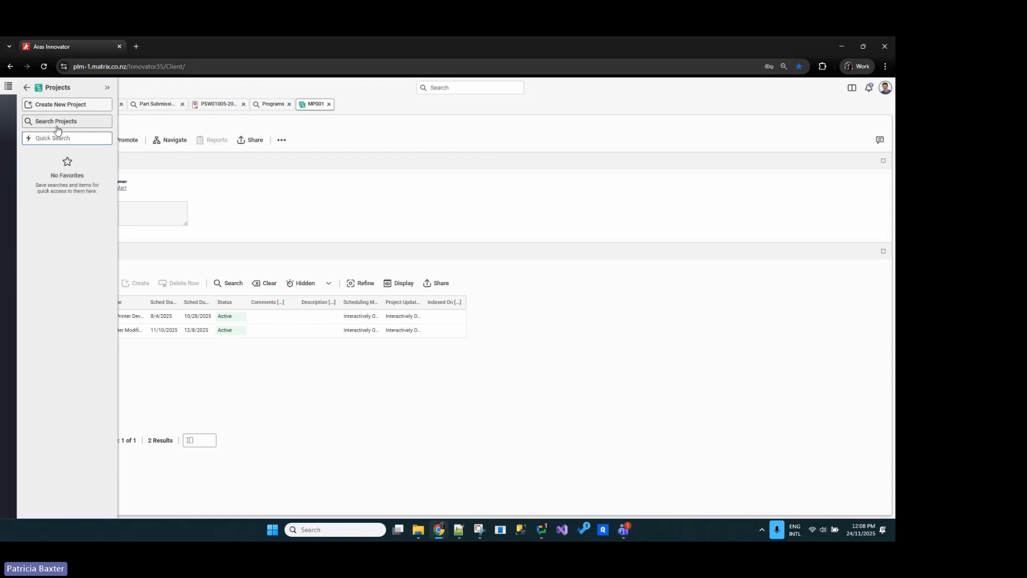
Search Projects to list the six projects, 1919 through 1927, with phase completion figures.
click(58, 125)
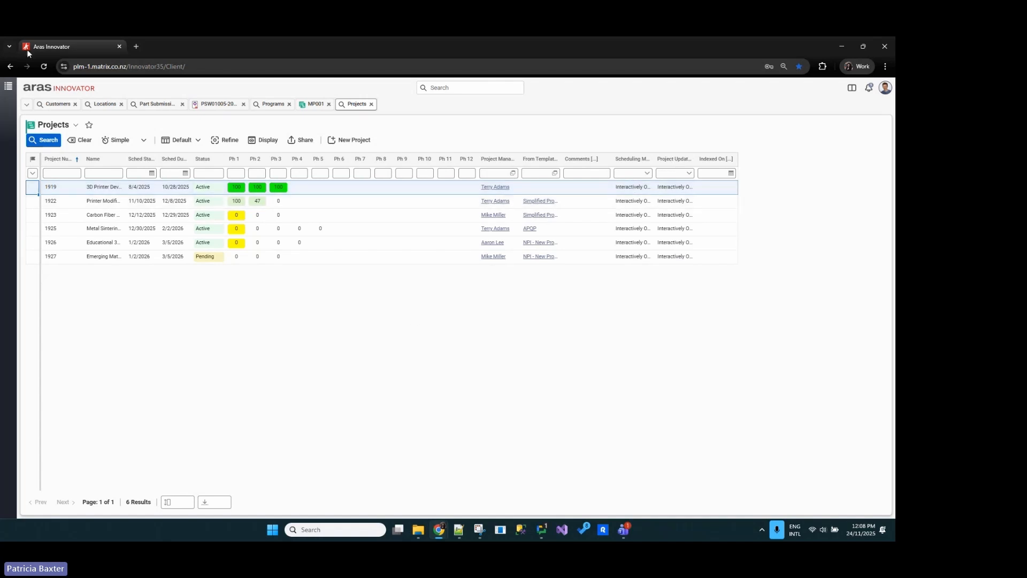
List the three Project Templates under Templates and widen the Name and Indexed On columns.
click(8, 86)
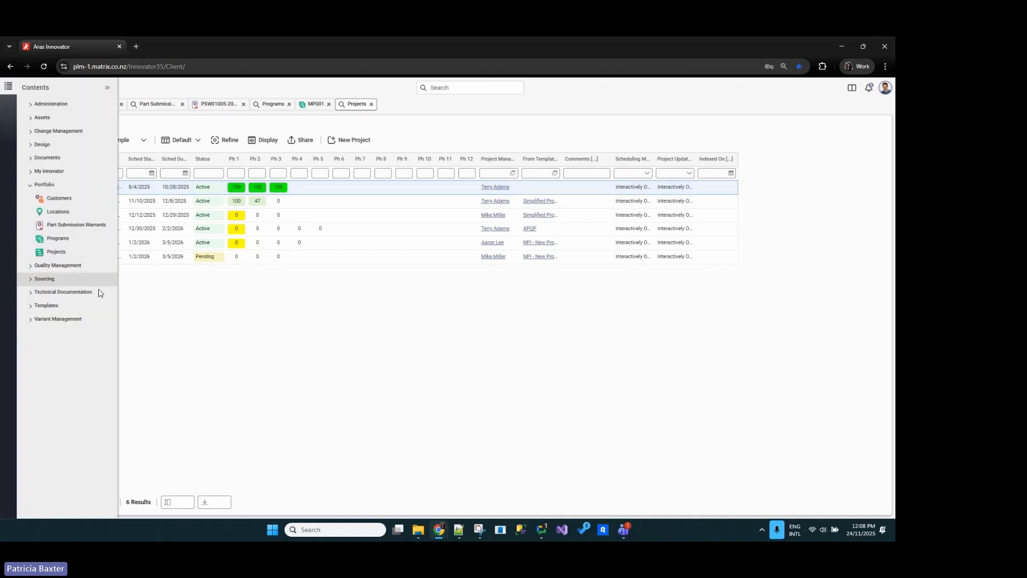
click(31, 306)
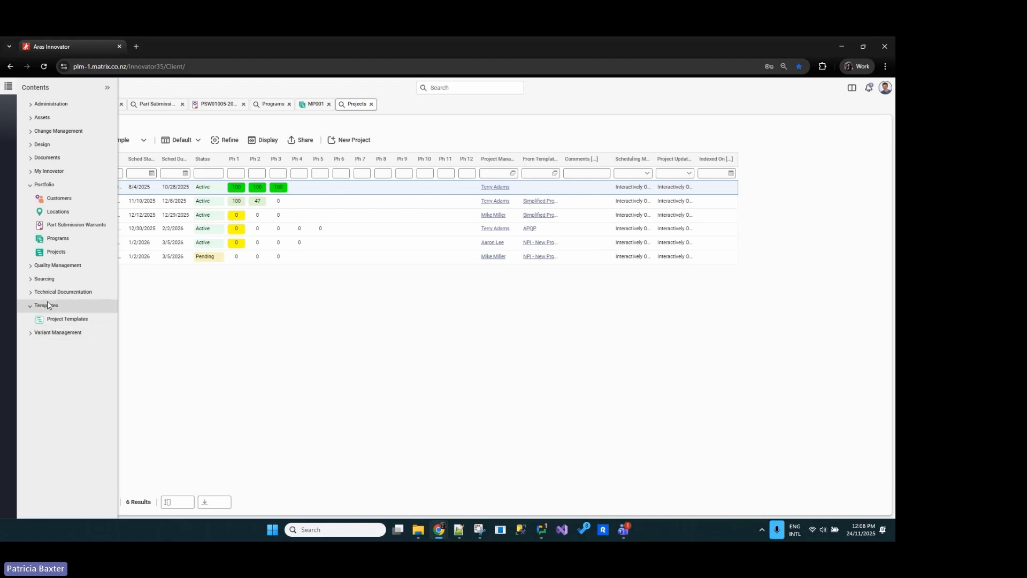
click(65, 319)
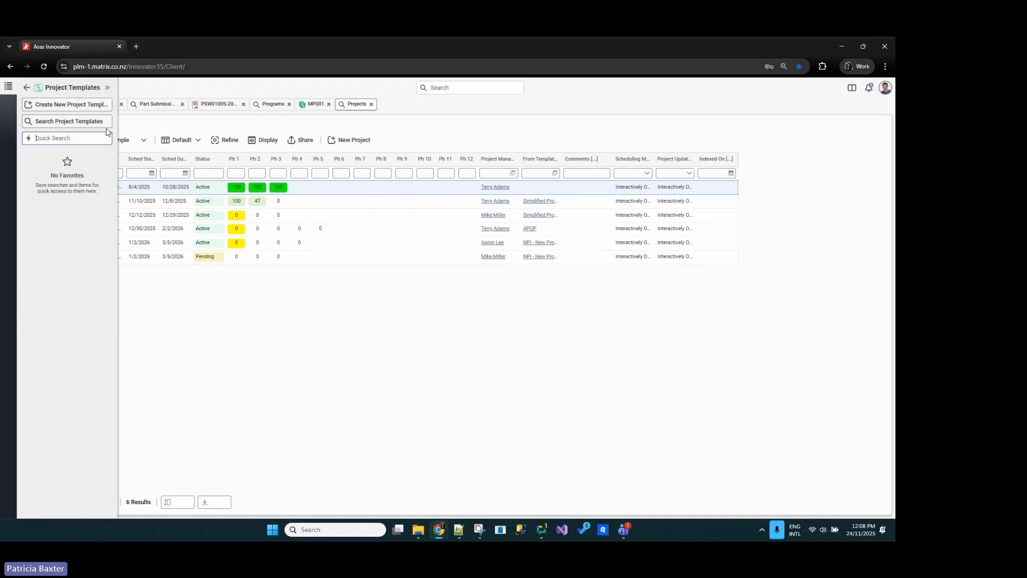
click(73, 124)
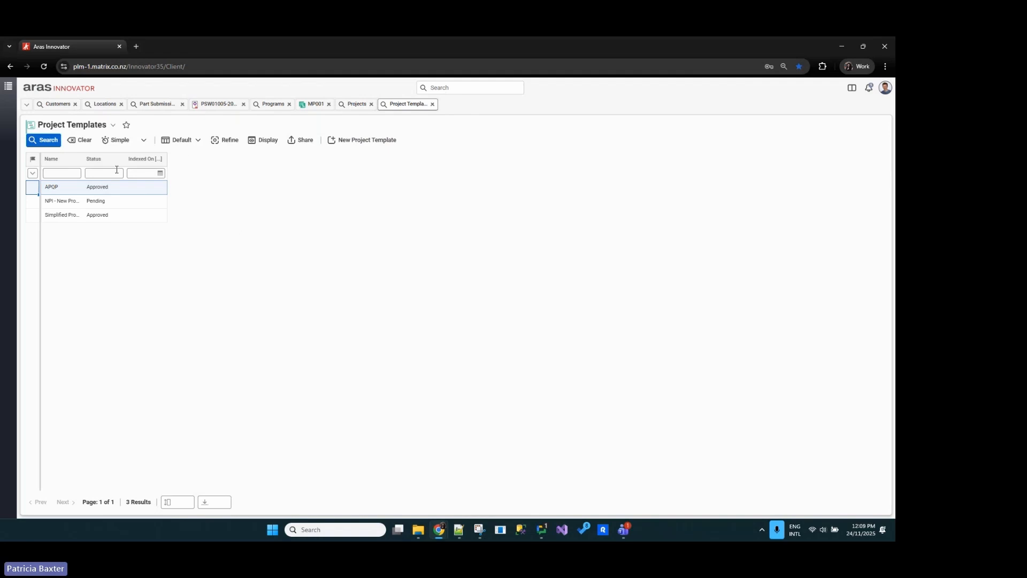
drag(83, 160, 145, 161)
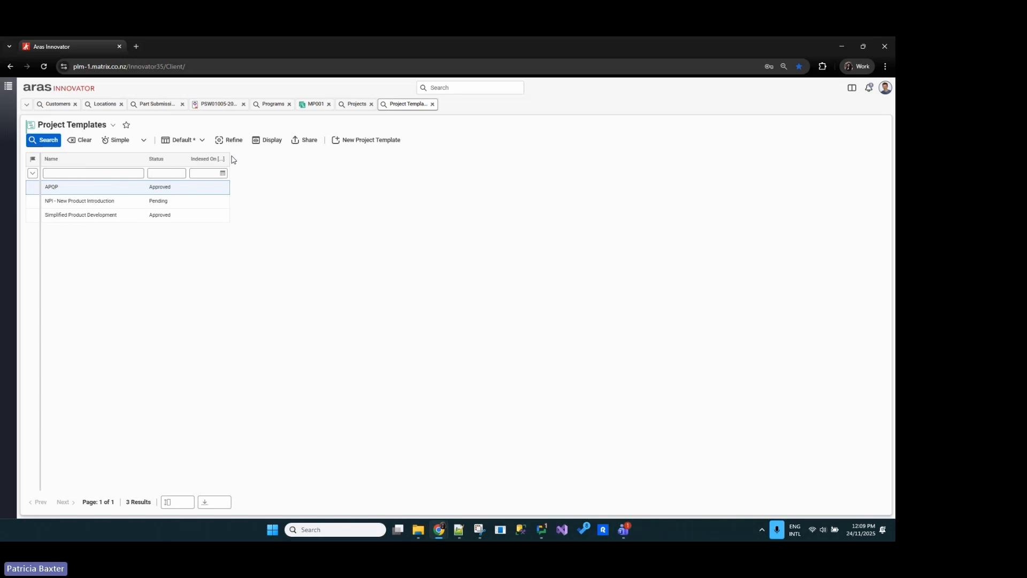
drag(231, 159, 303, 161)
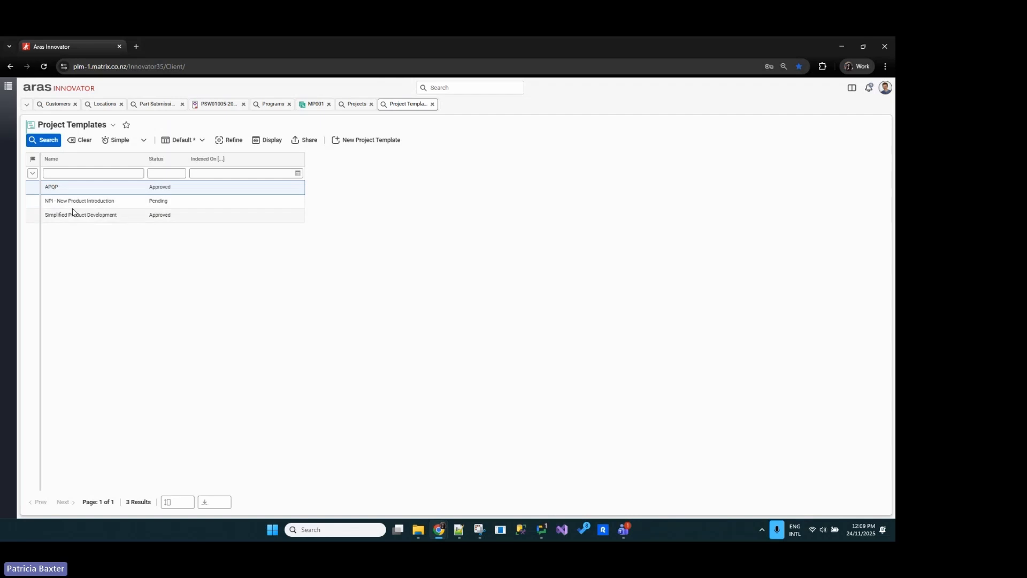
Open the NPI - New Product Introduction project template.
double_click(119, 202)
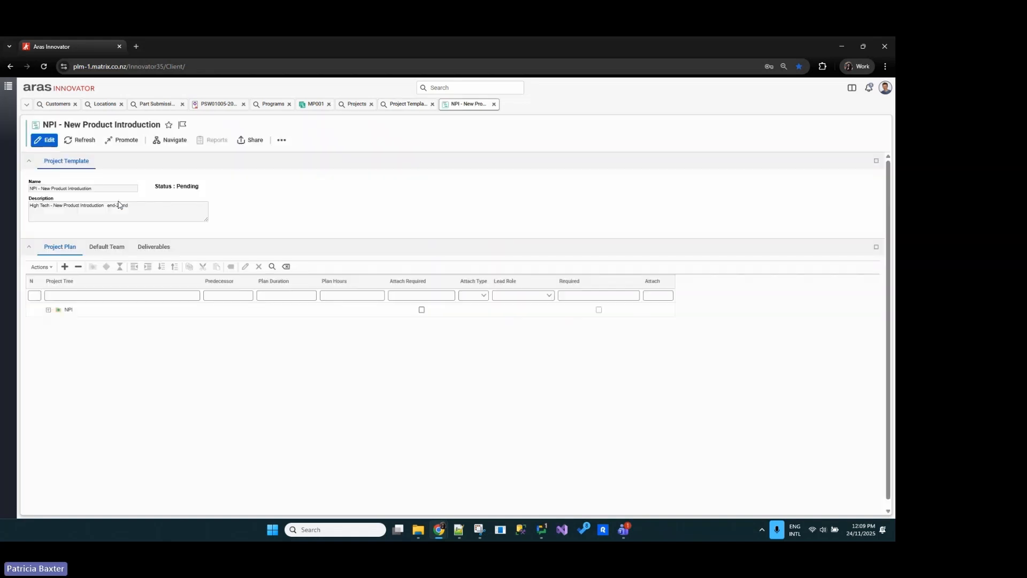
drag(102, 188, 25, 192)
click(148, 212)
Expand the full project plan tree and review every phase and task, returning to the top.
click(64, 267)
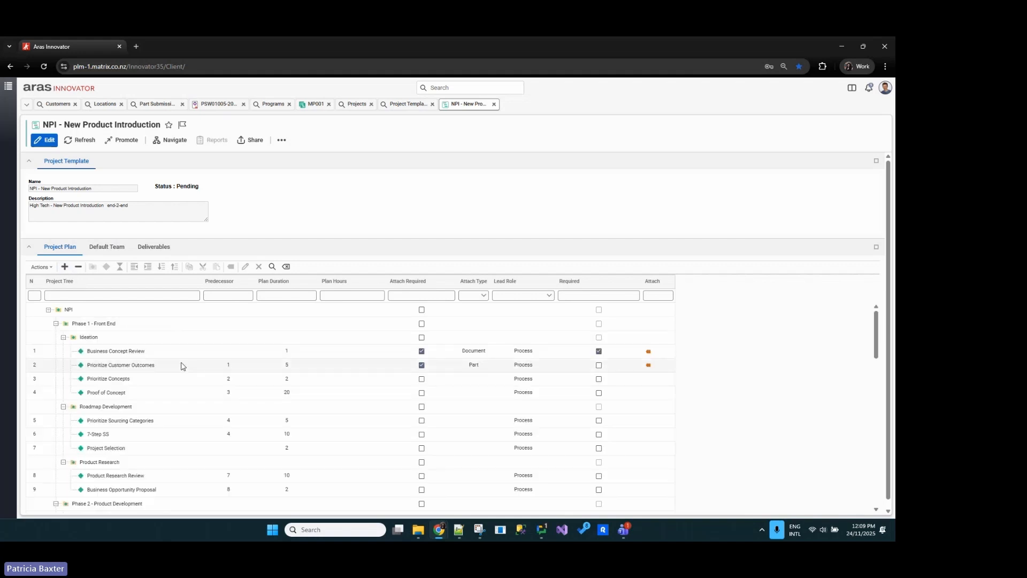
scroll(182, 367, down, 2)
scroll(187, 367, up, 2)
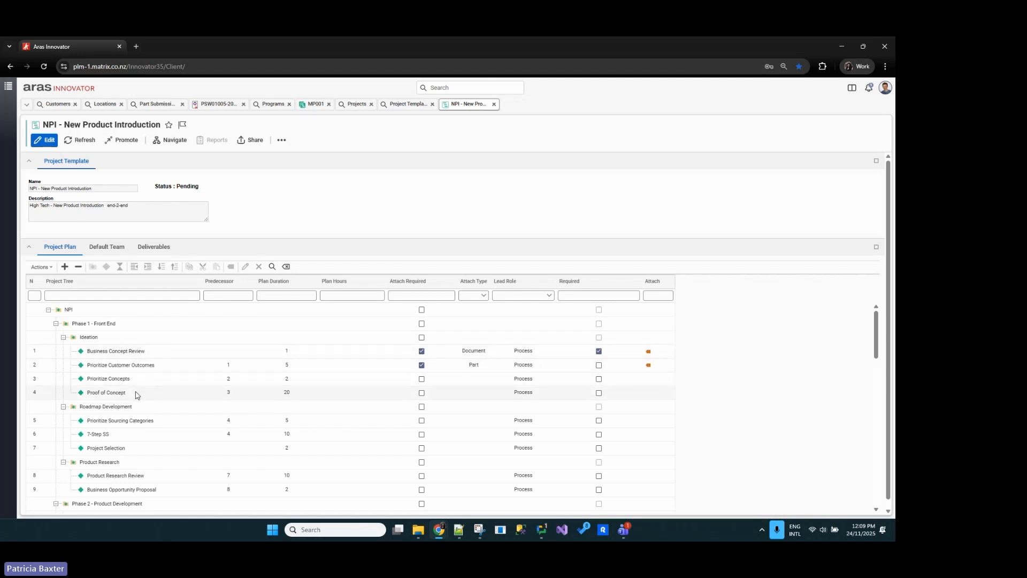
scroll(193, 387, down, 2)
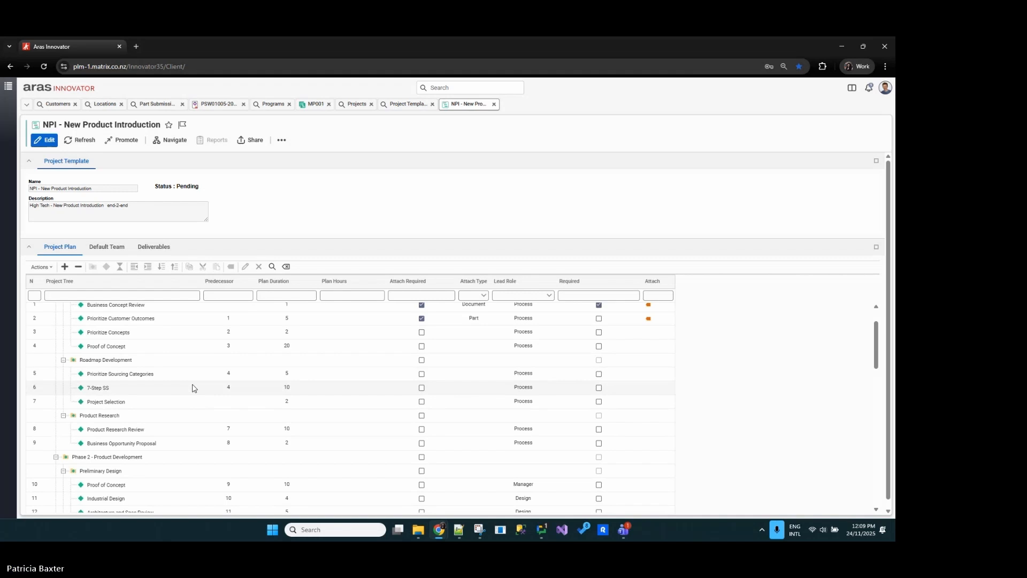
scroll(193, 387, down, 4)
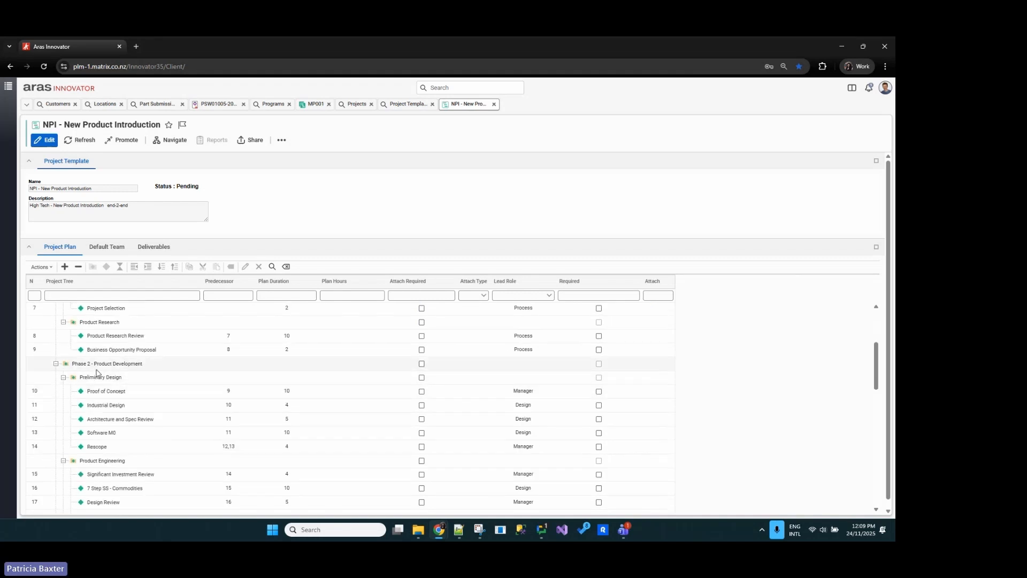
scroll(130, 447, down, 10)
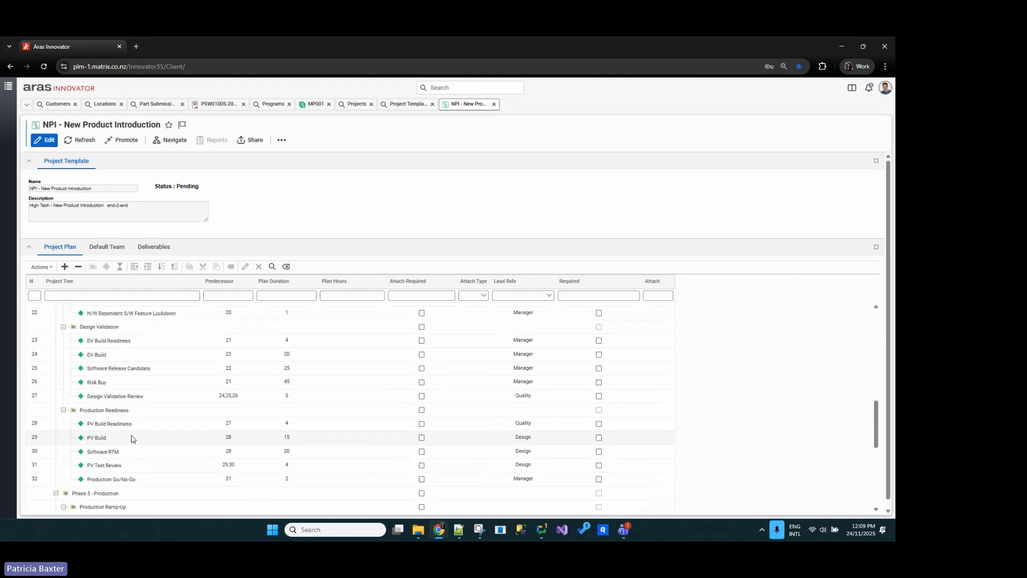
scroll(132, 438, down, 3)
scroll(132, 439, down, 2)
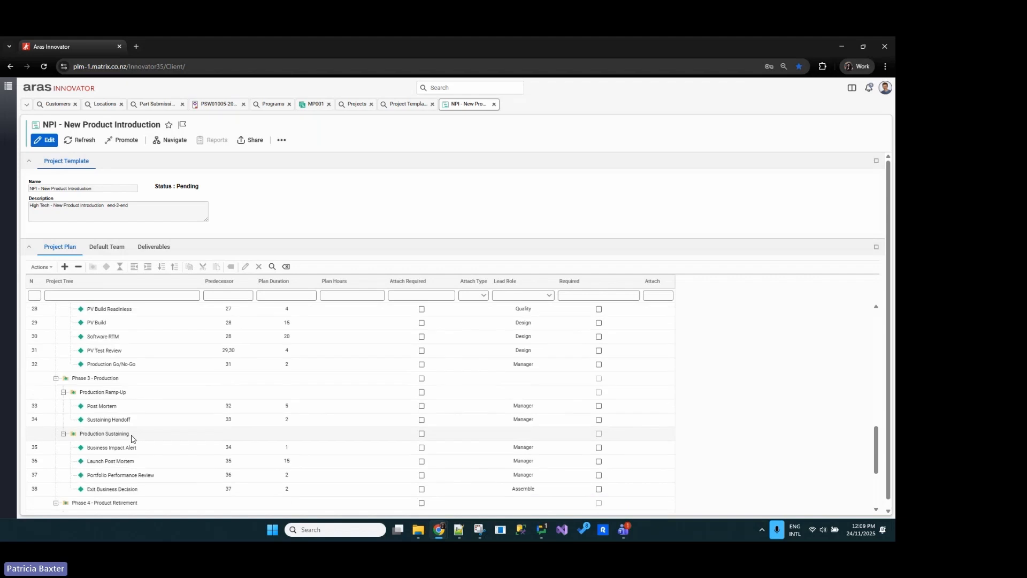
scroll(134, 436, down, 3)
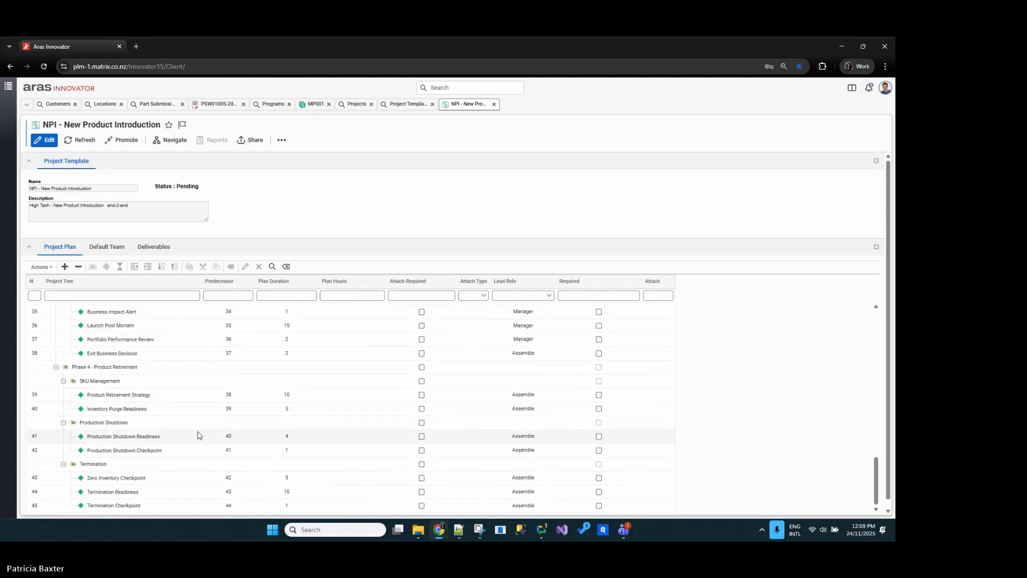
scroll(198, 434, up, 5)
scroll(198, 435, up, 5)
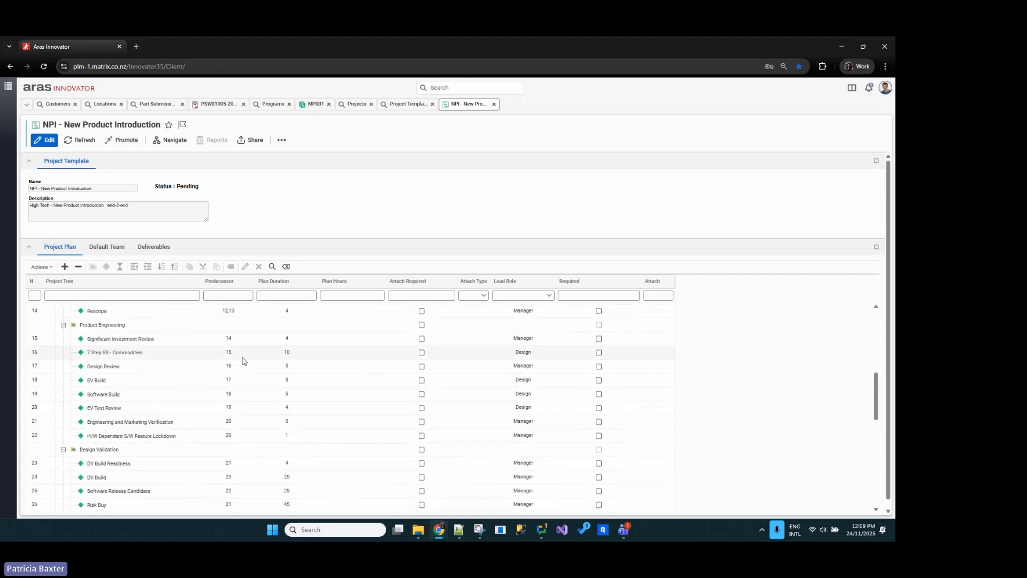
scroll(241, 360, up, 4)
scroll(243, 361, up, 3)
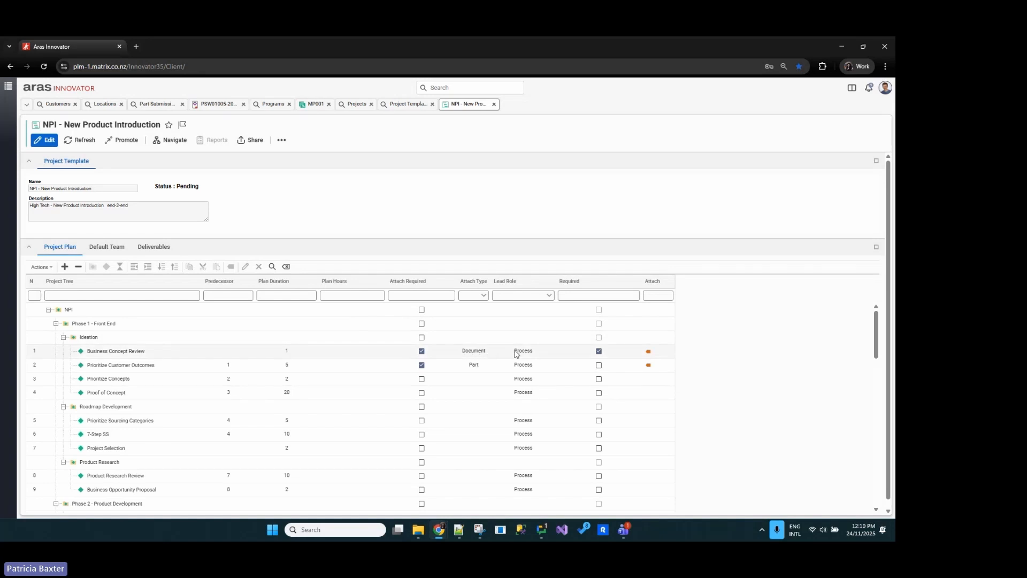
click(155, 355)
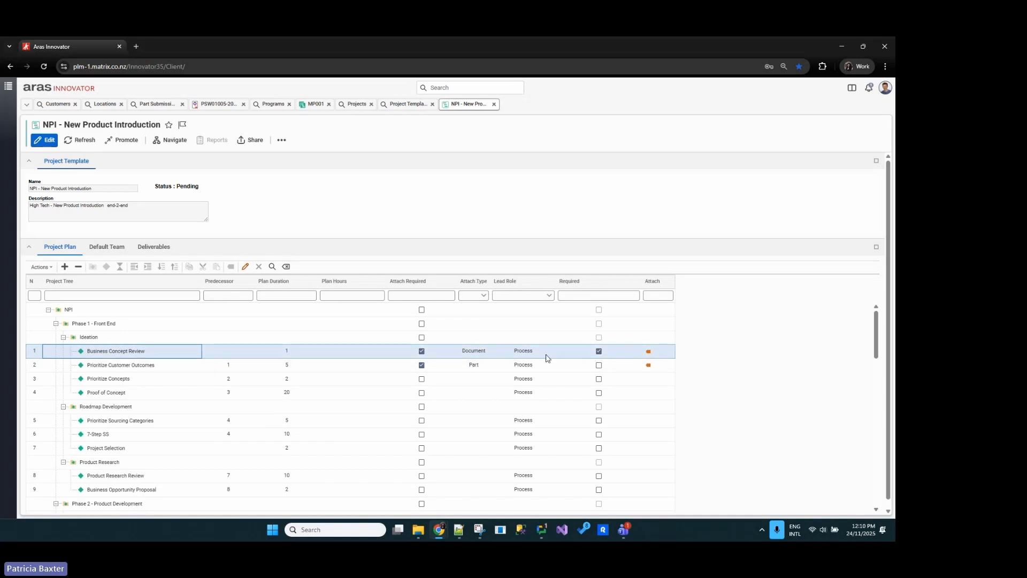
scroll(546, 358, down, 1)
scroll(546, 359, up, 1)
click(538, 351)
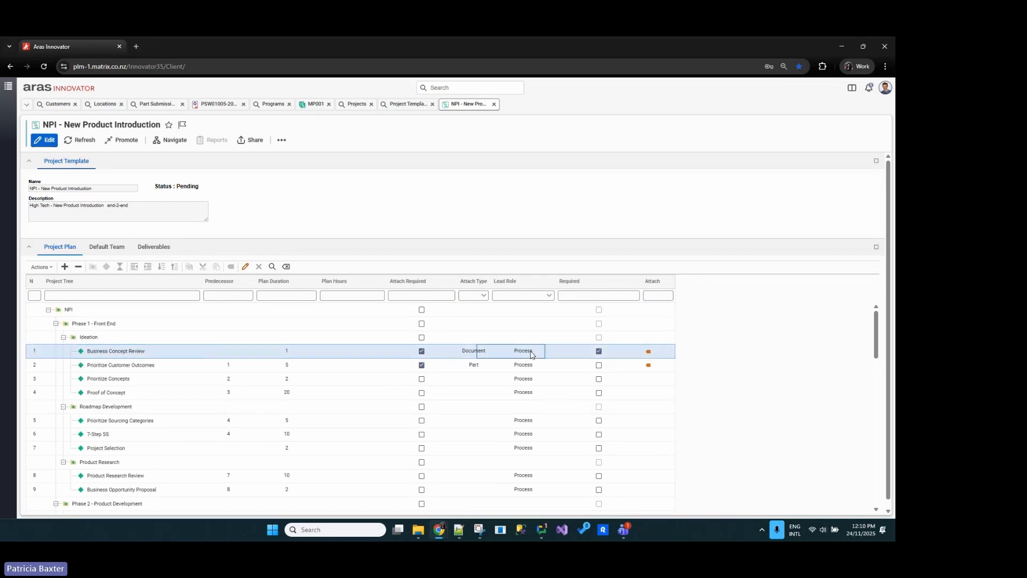
scroll(537, 383, down, 4)
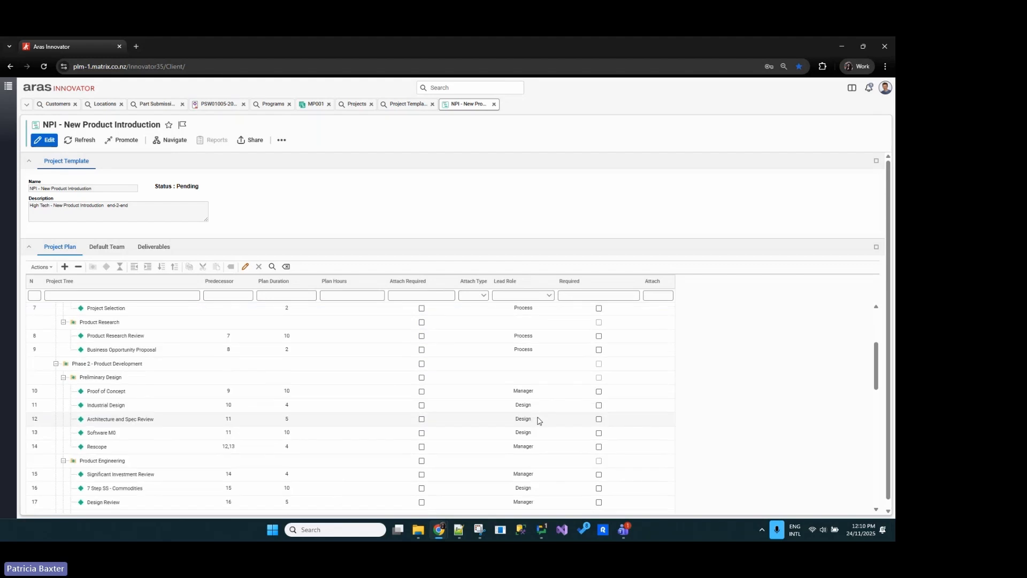
scroll(540, 452, down, 7)
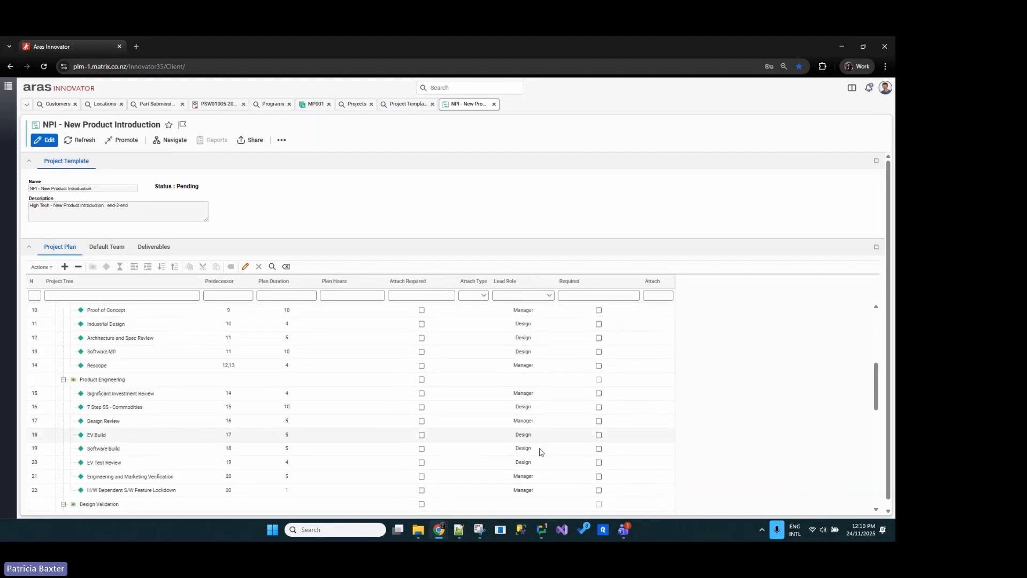
scroll(540, 451, down, 2)
scroll(555, 424, up, 8)
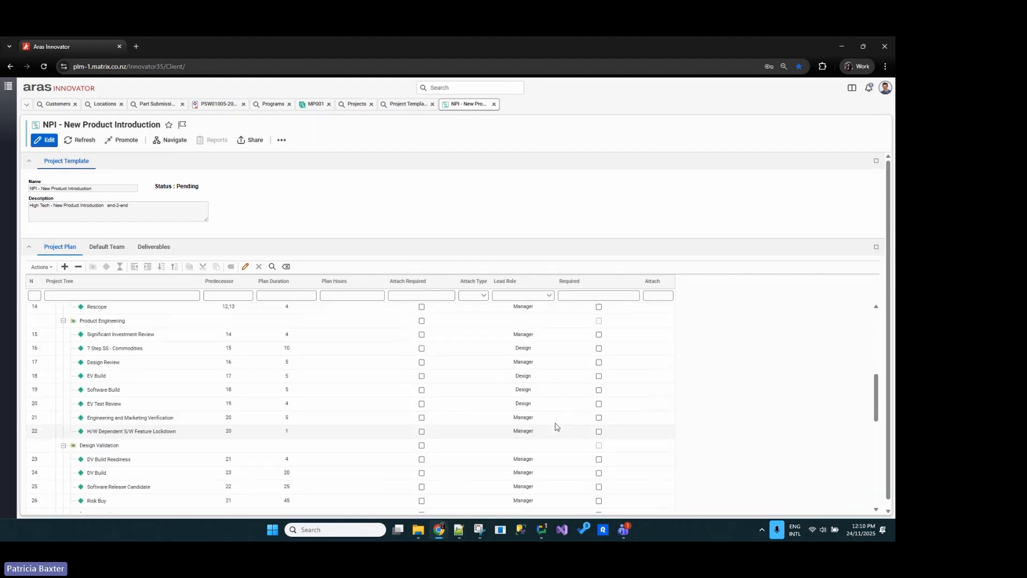
scroll(174, 392, up, 4)
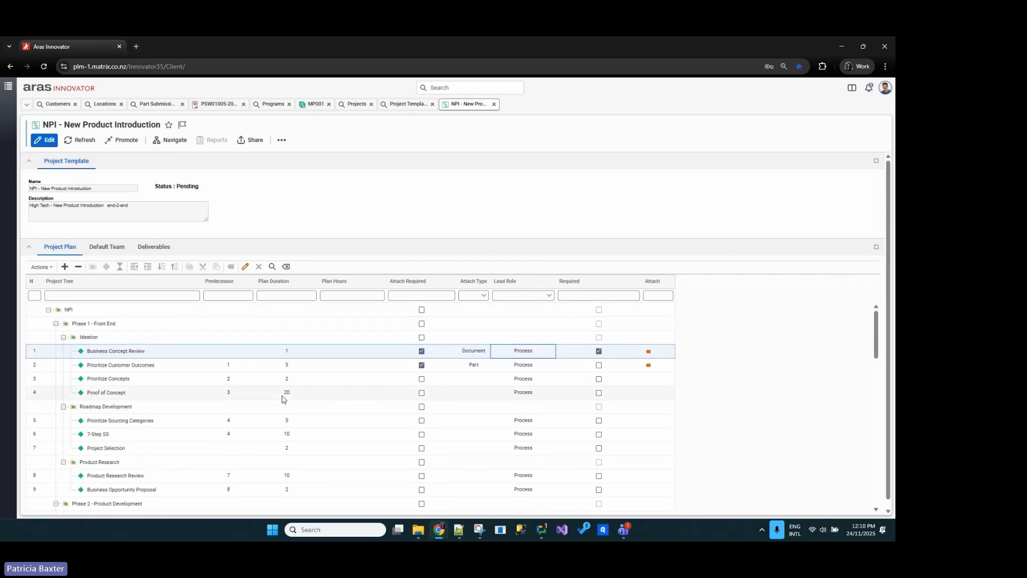
Show the Default Team with Process, Design, Quality, Manager and Assemble roles.
click(107, 247)
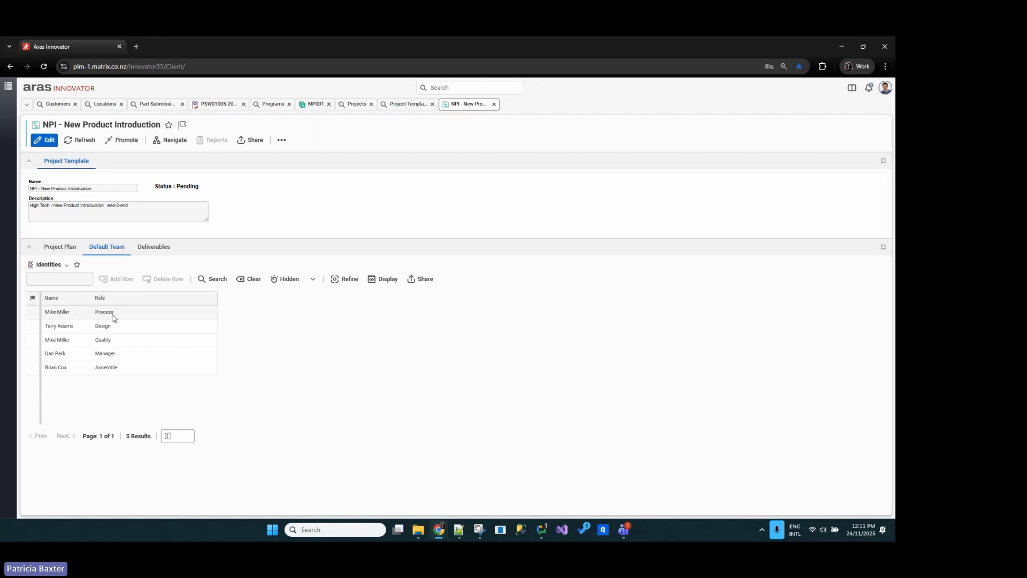
Select the Process team member, check the empty Deliverables list, then return to the Project Plan.
click(72, 316)
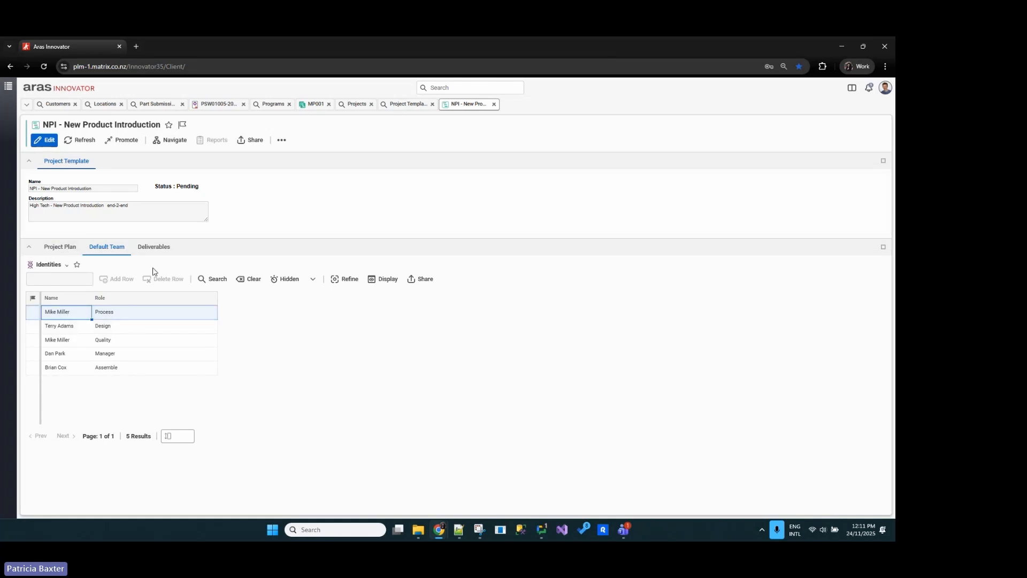
click(154, 250)
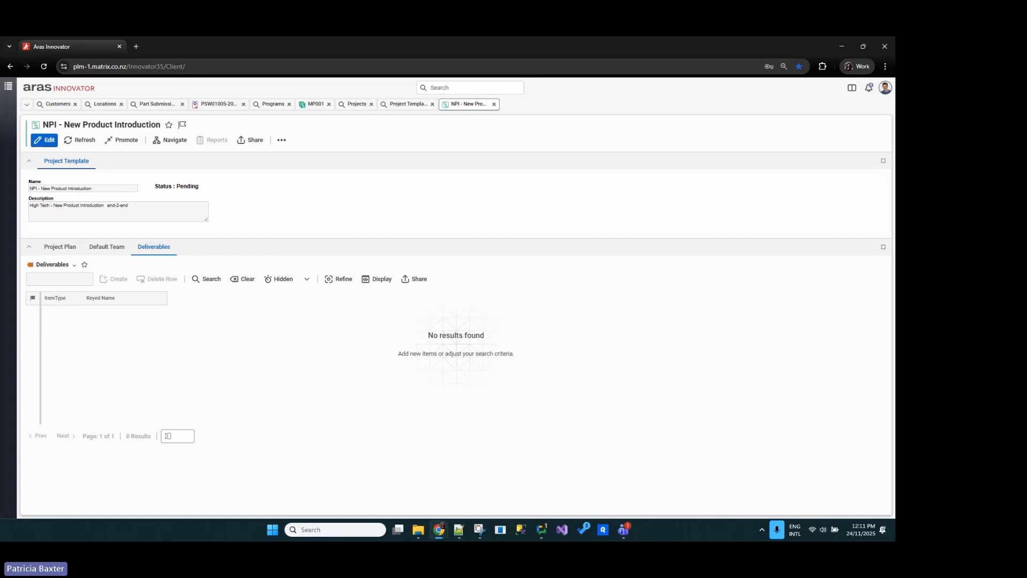
click(57, 247)
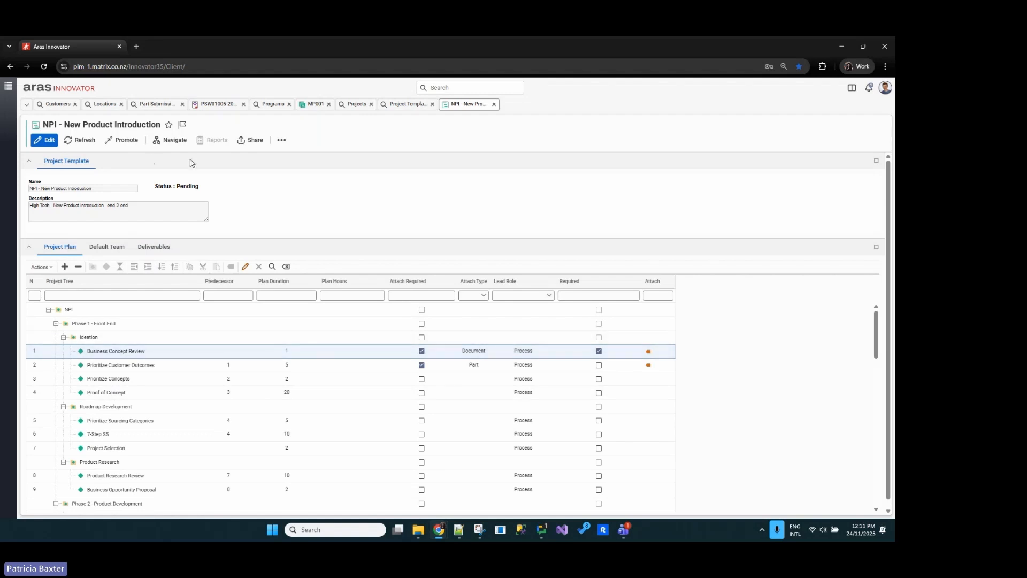
Submit a promotion of the NPI - New Product Introduction template to Approved.
click(119, 141)
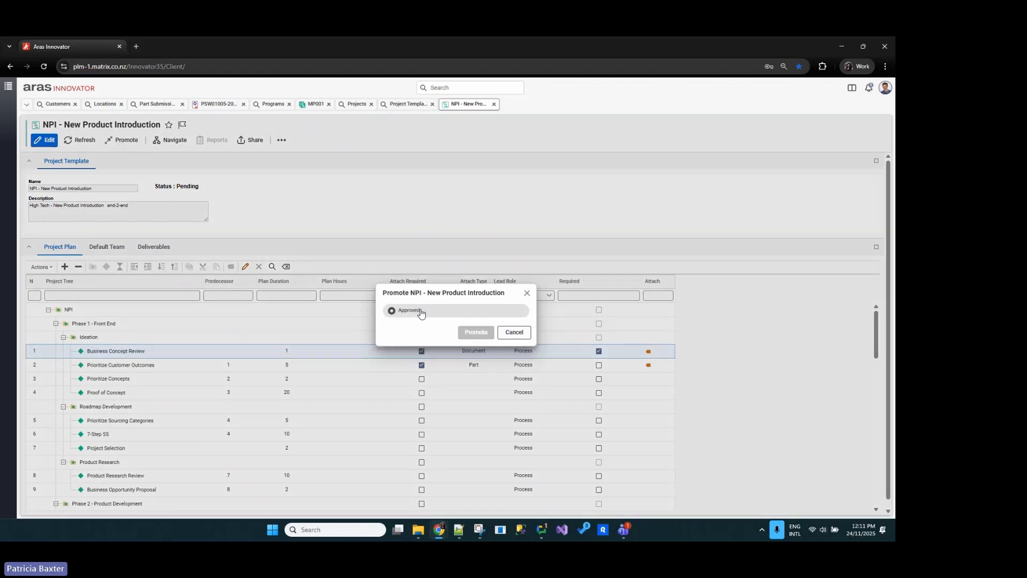
click(394, 310)
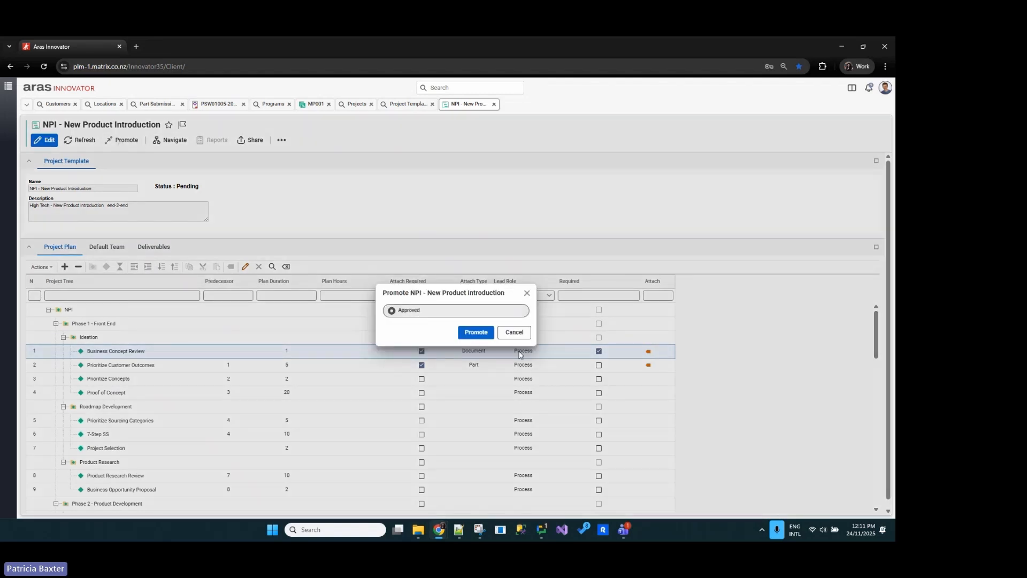
click(474, 333)
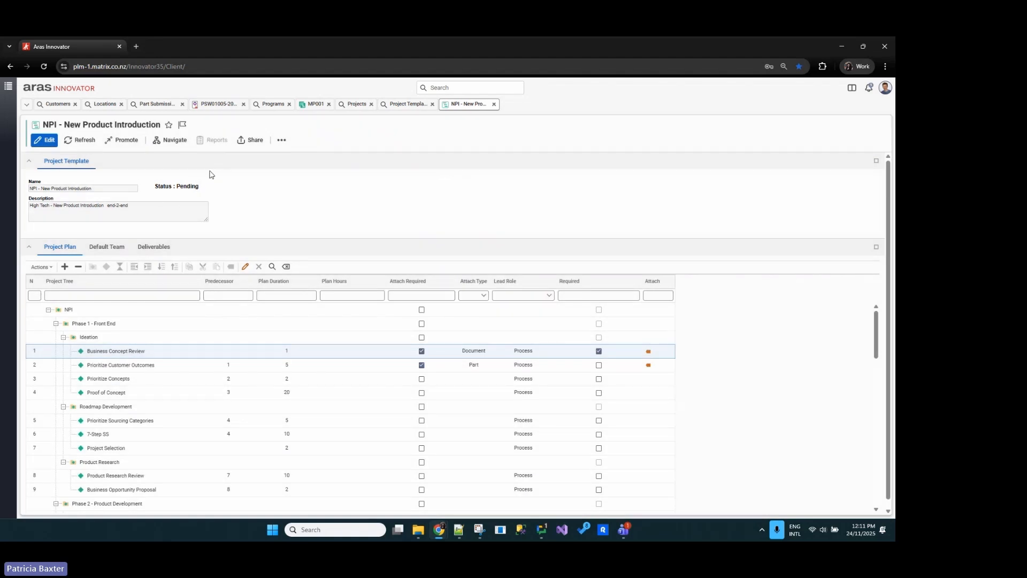
Go to Projects > Search Projects and start a new project plan.
click(8, 86)
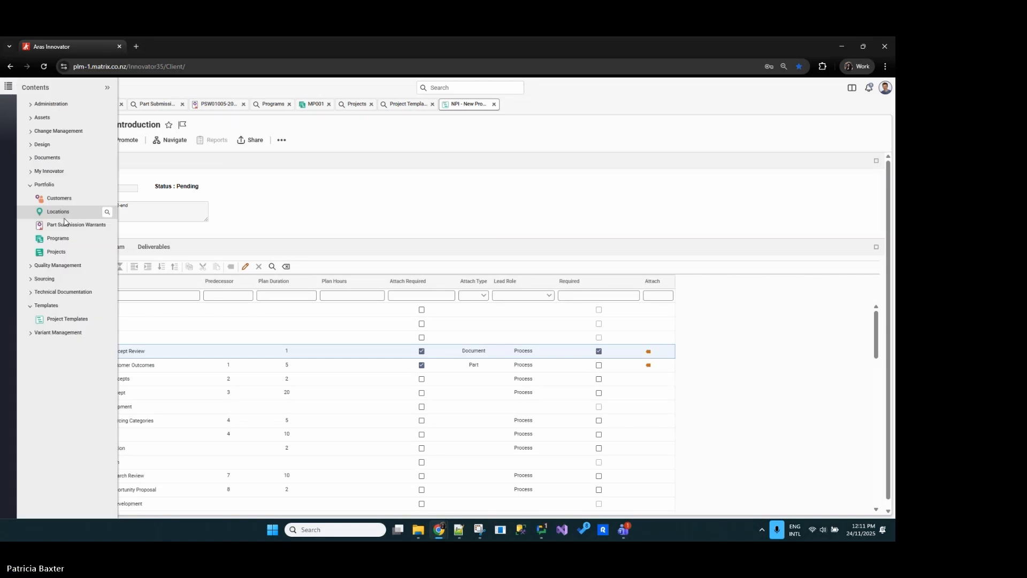
click(56, 252)
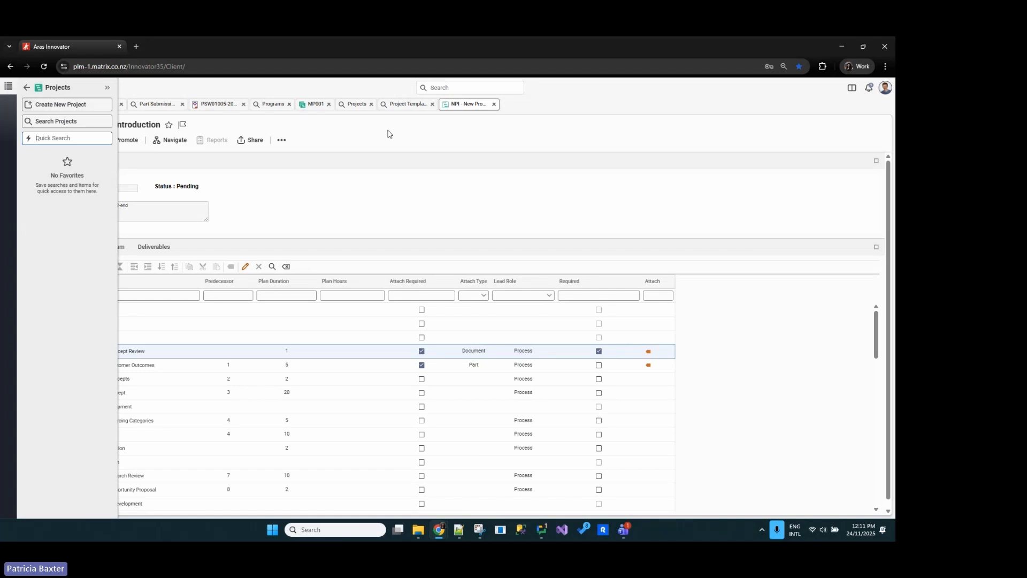
click(351, 107)
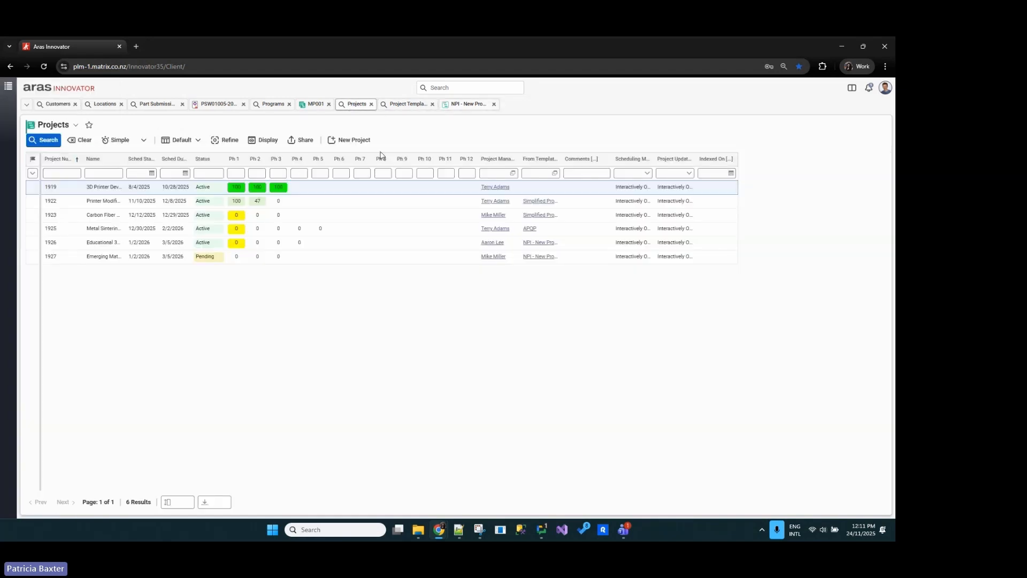
click(347, 141)
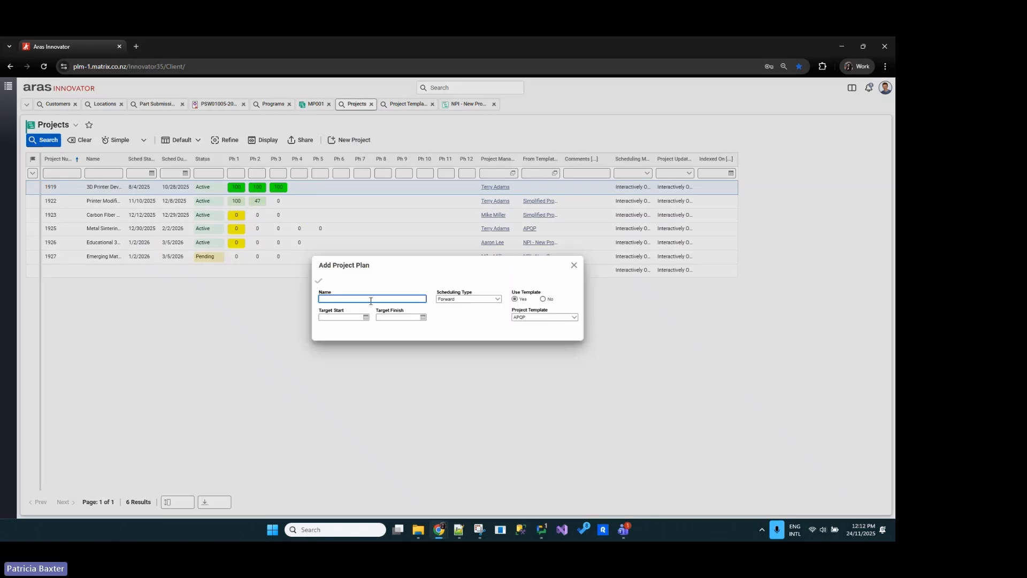
Name the new project 'Project Webinar' with Target Start 24 Nov 2025.
click(371, 299)
text(Pro)
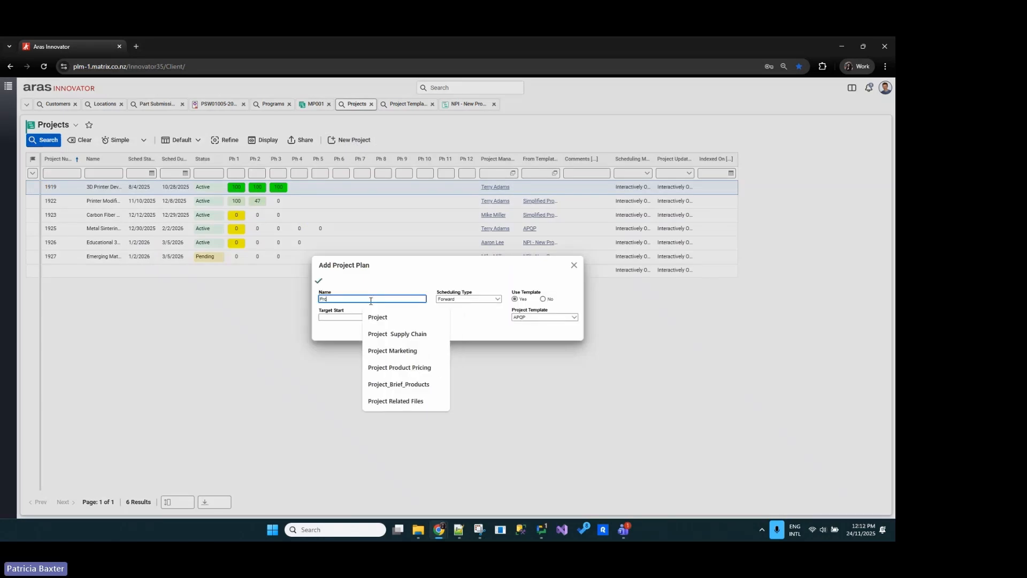
text(ject Webinar)
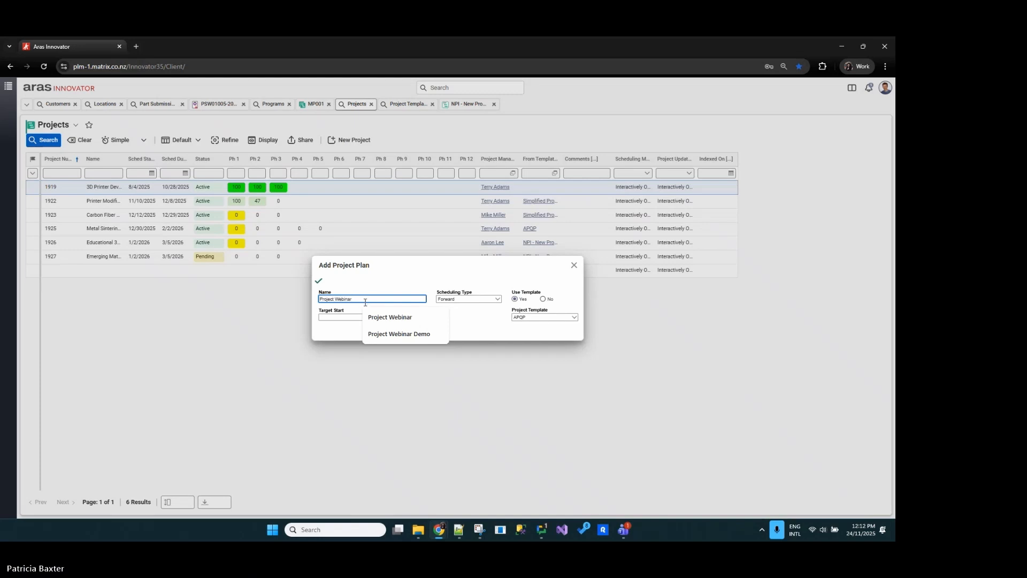
click(337, 318)
click(365, 319)
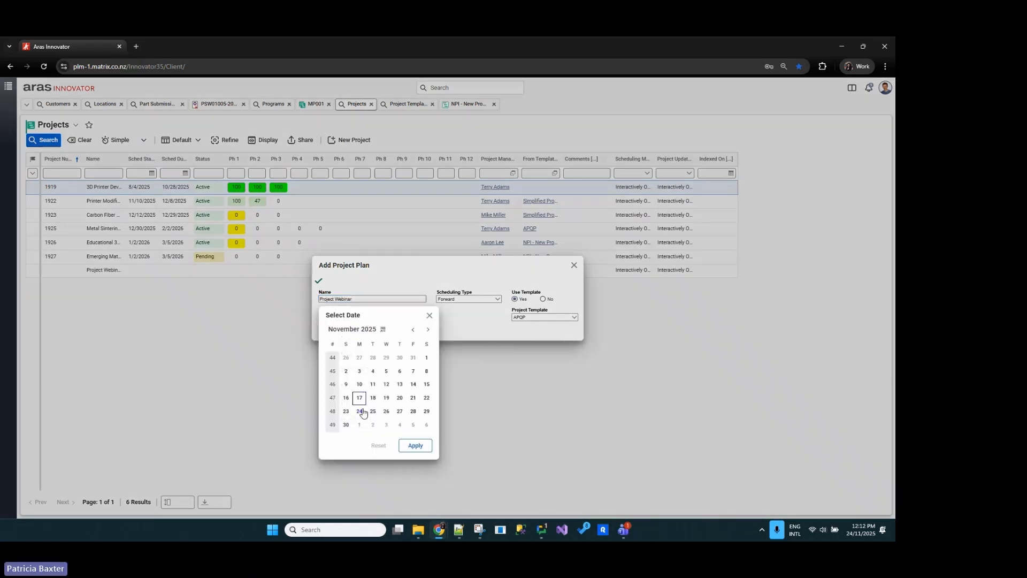
click(359, 411)
click(415, 445)
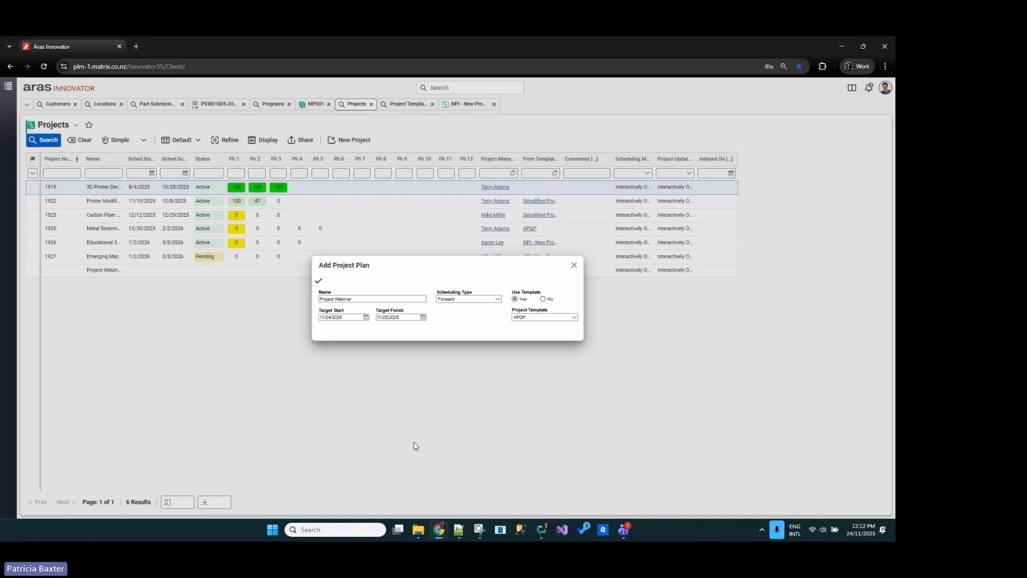
Keep Forward scheduling, base it on the NPI - New Product Introduction template, and create it.
click(497, 299)
click(490, 312)
click(533, 318)
click(542, 337)
click(320, 281)
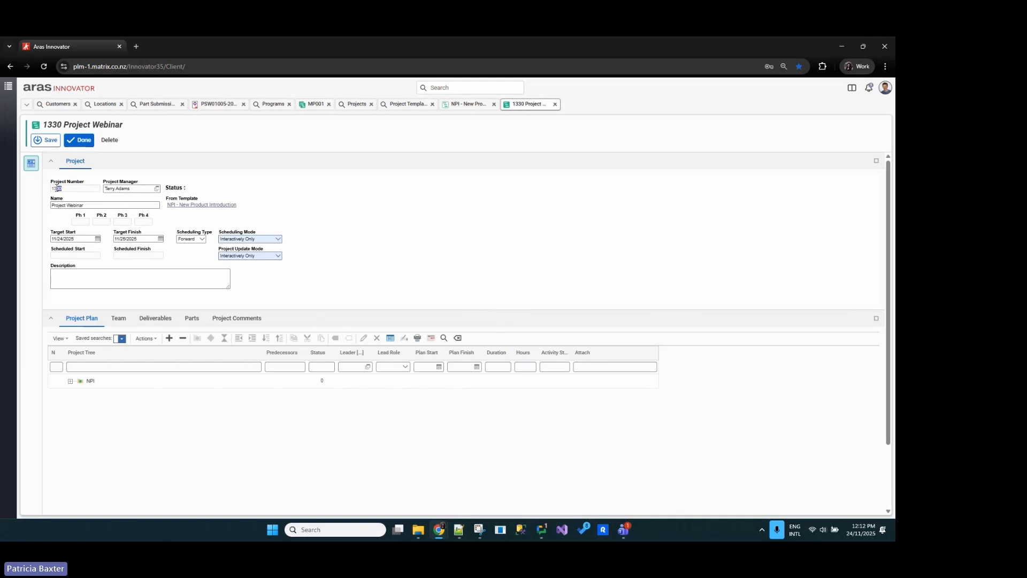
Check project number 1330 and the manager field, then enter description 'Project Webinar Sample'.
drag(57, 189, 52, 190)
drag(134, 188, 108, 190)
click(227, 193)
click(108, 278)
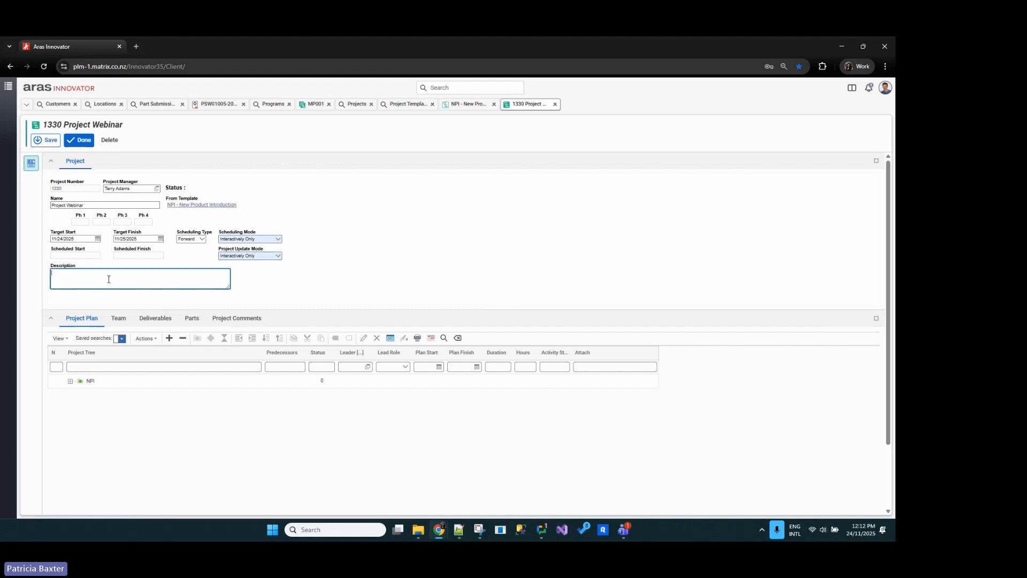
text(Project Webinar Sample)
Set Scheduling Mode and Project Update Mode to On Activity Updates and save.
click(278, 240)
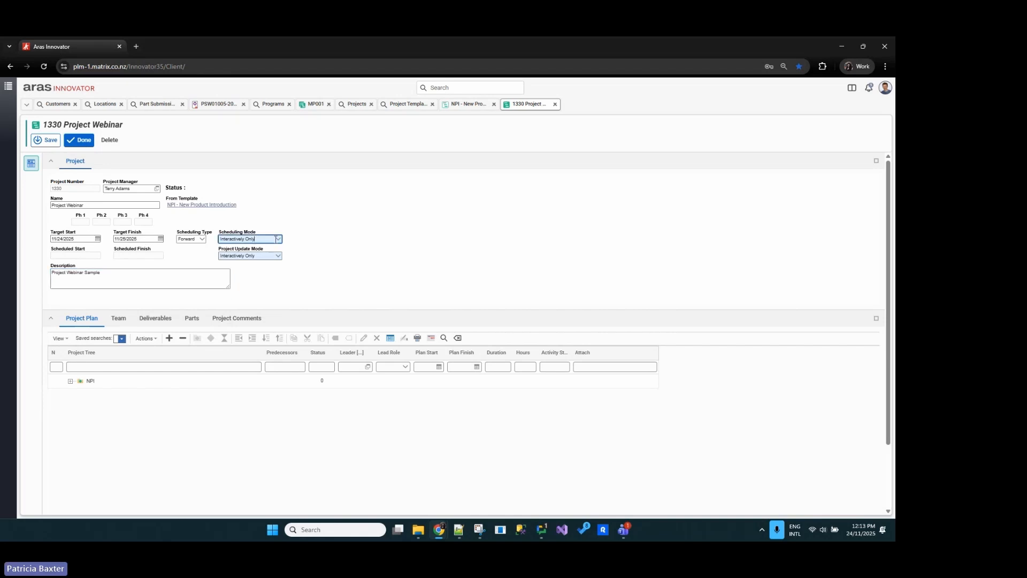
click(279, 240)
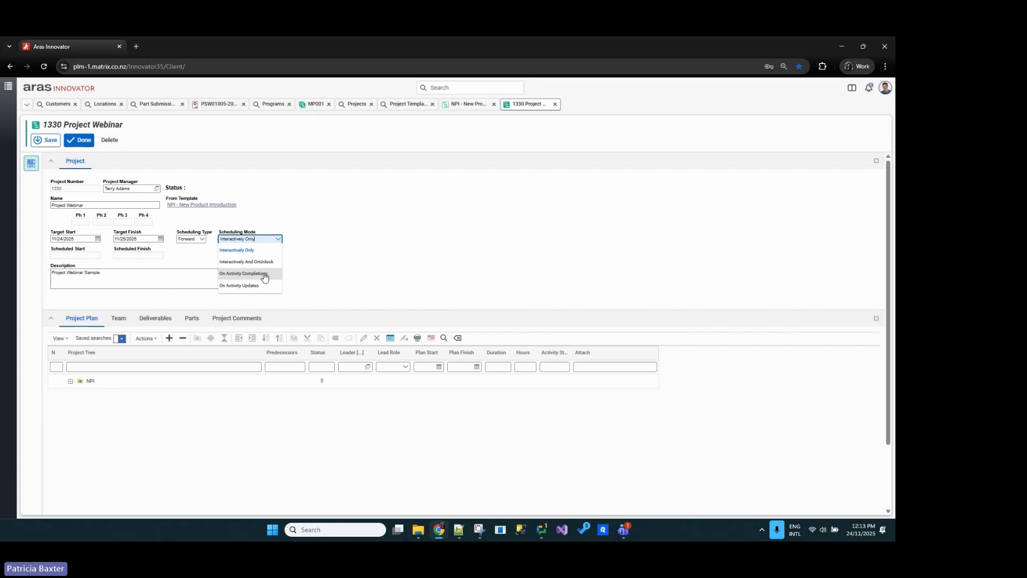
click(262, 287)
click(278, 256)
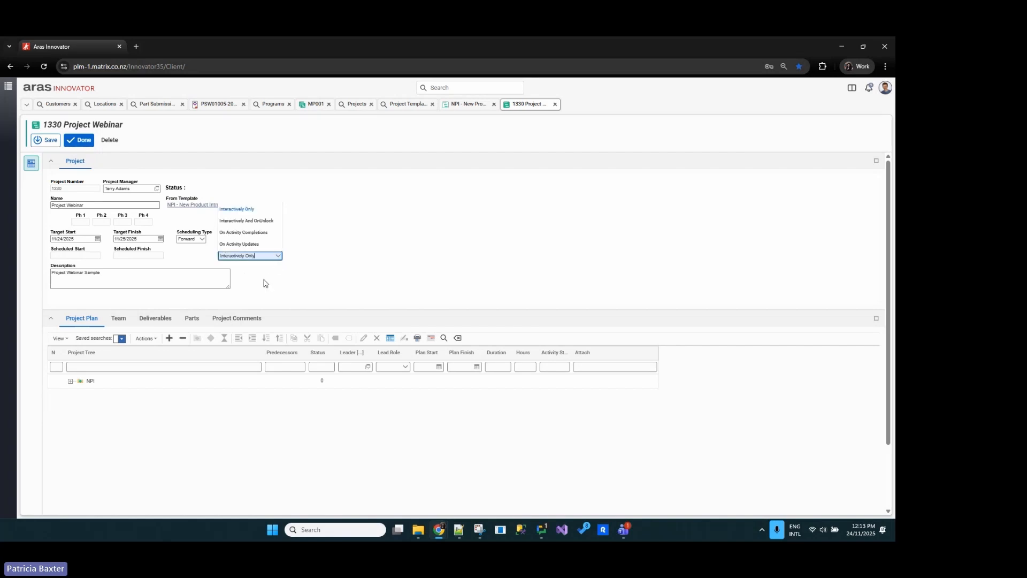
click(257, 244)
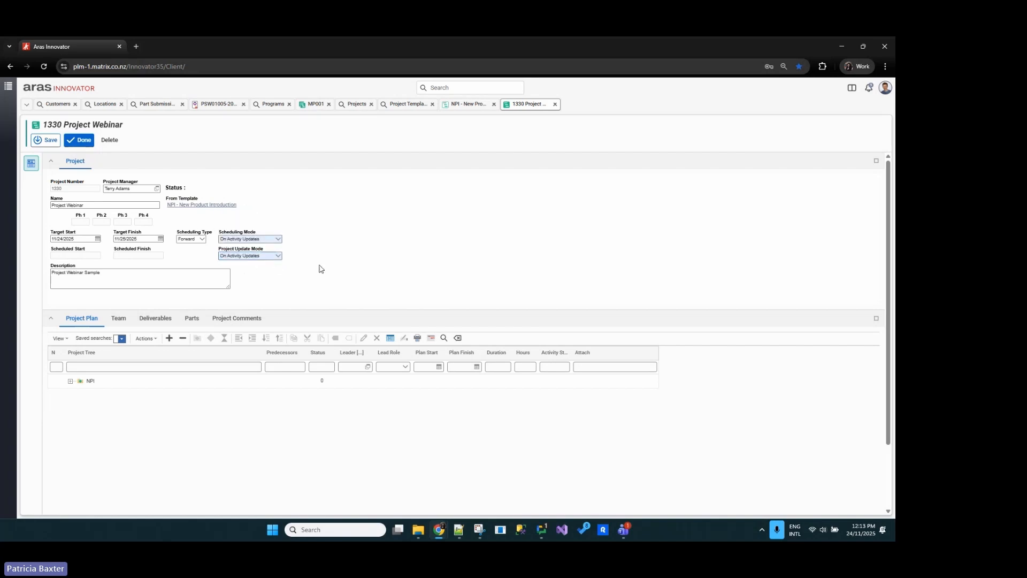
click(78, 141)
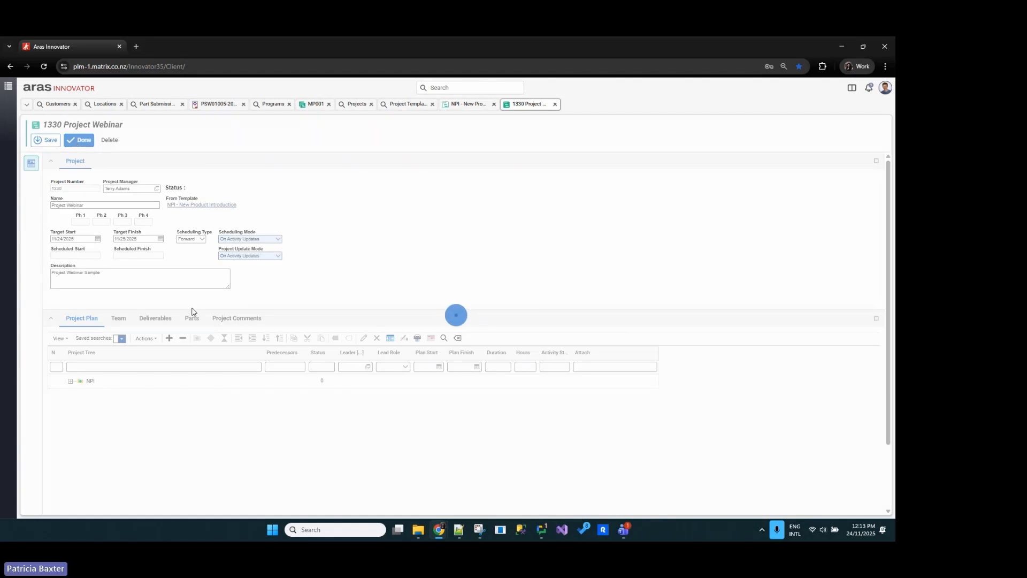
Expand the NPI task tree and look over the project team.
click(168, 343)
scroll(275, 438, down, 3)
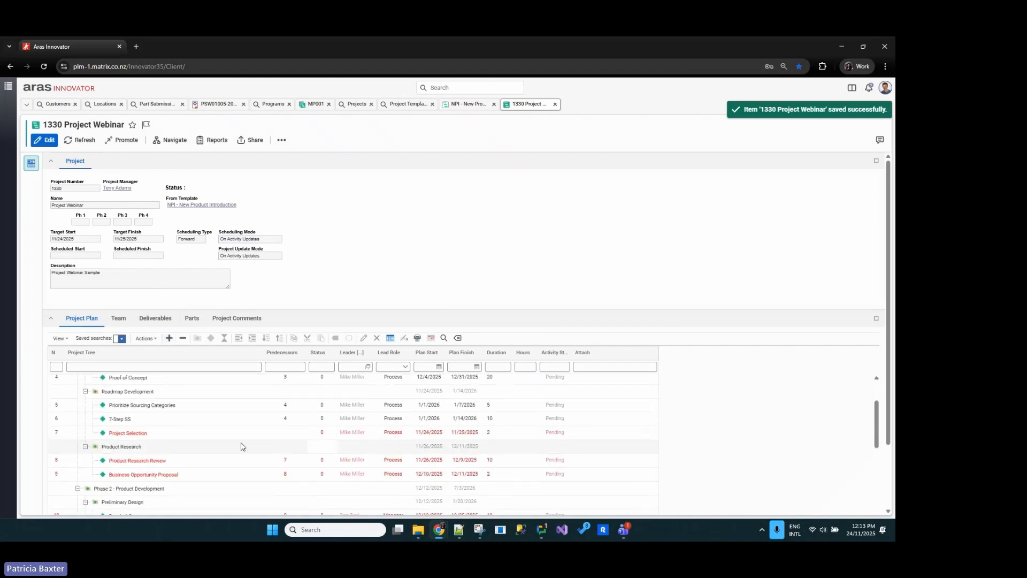
scroll(241, 447, up, 3)
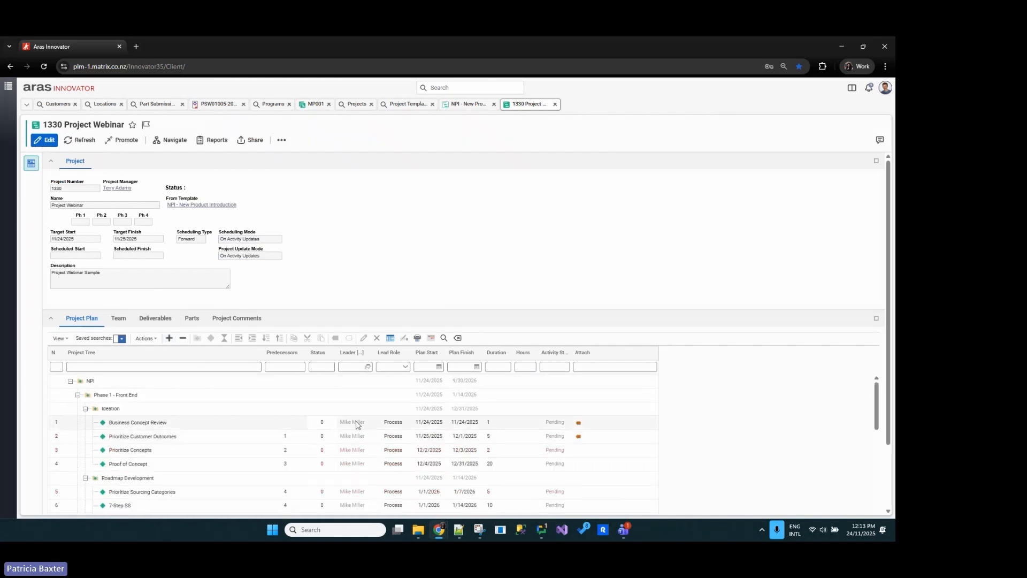
click(118, 319)
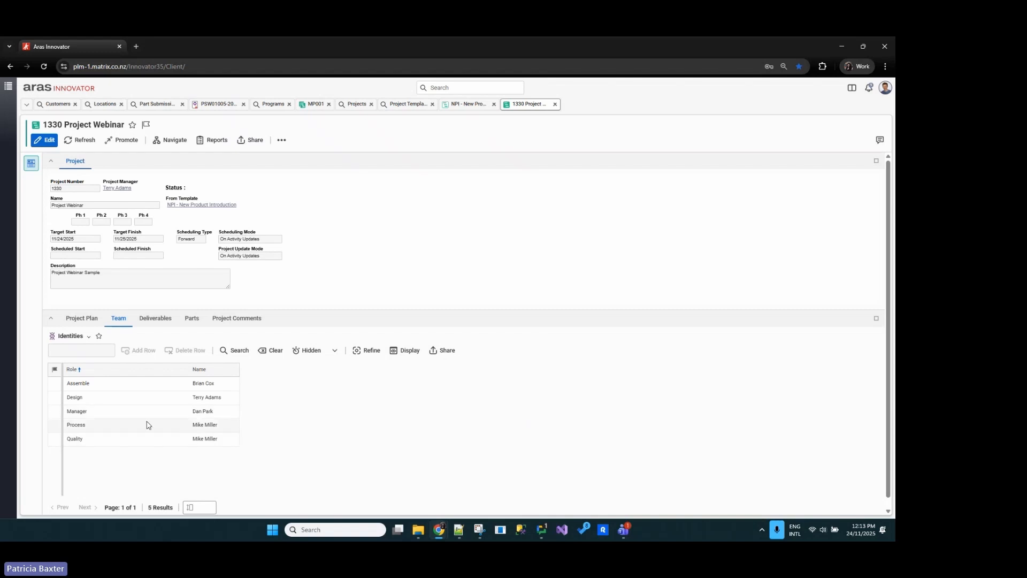
Review predecessors and dates for Business Concept Review and Prioritize Customer Outcomes in the plan.
click(81, 318)
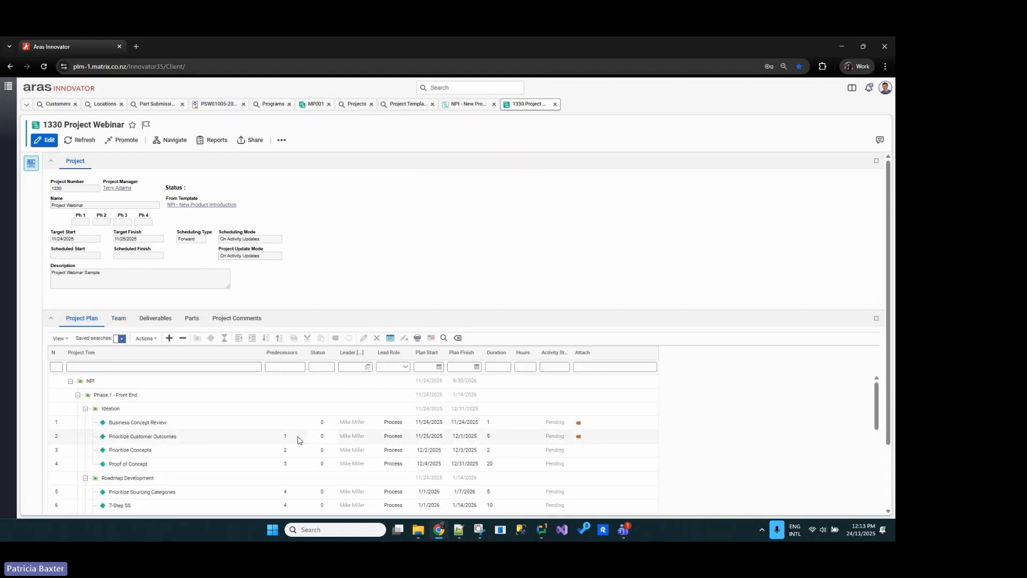
click(402, 424)
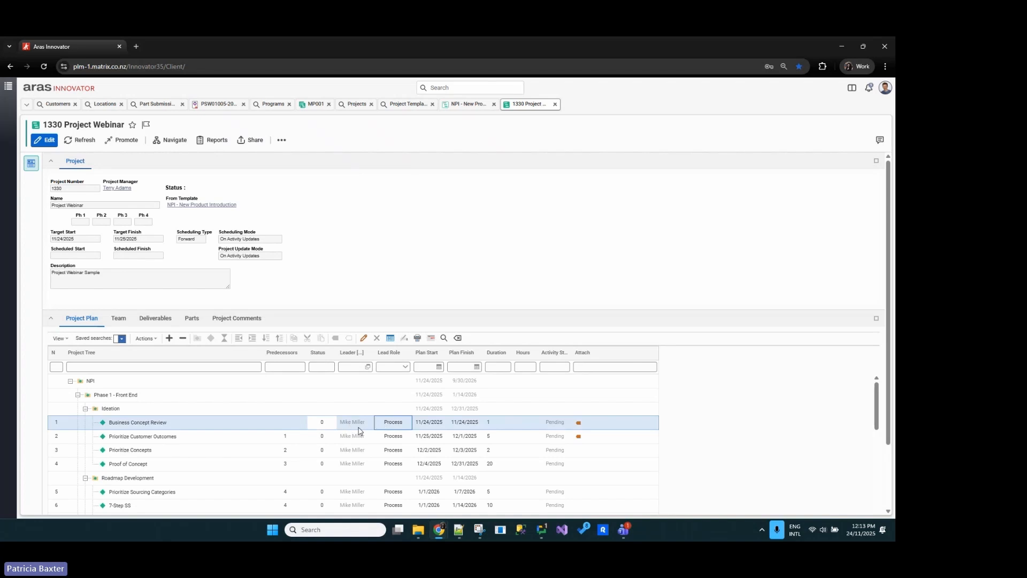
scroll(679, 428, down, 1)
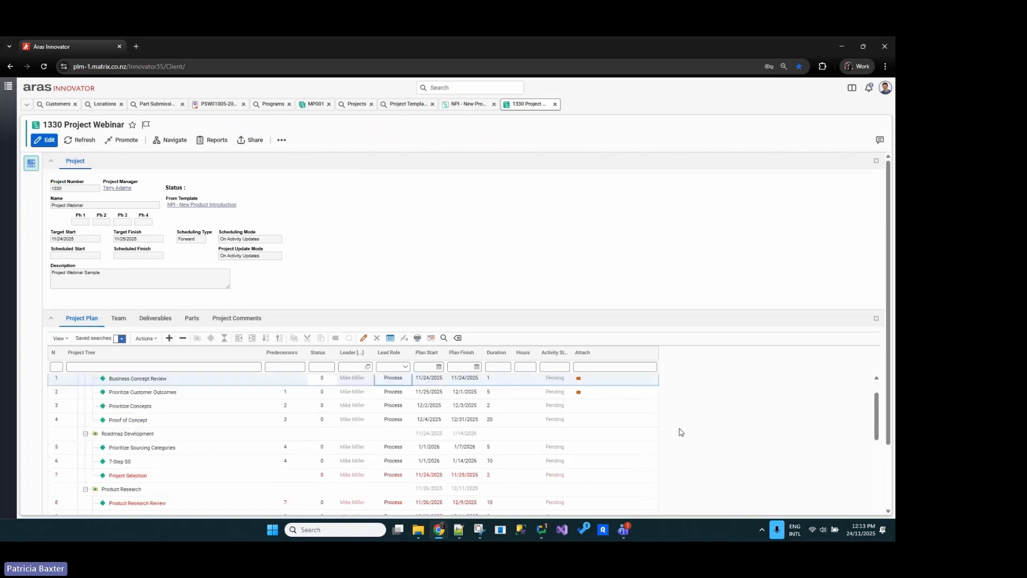
scroll(484, 439, up, 1)
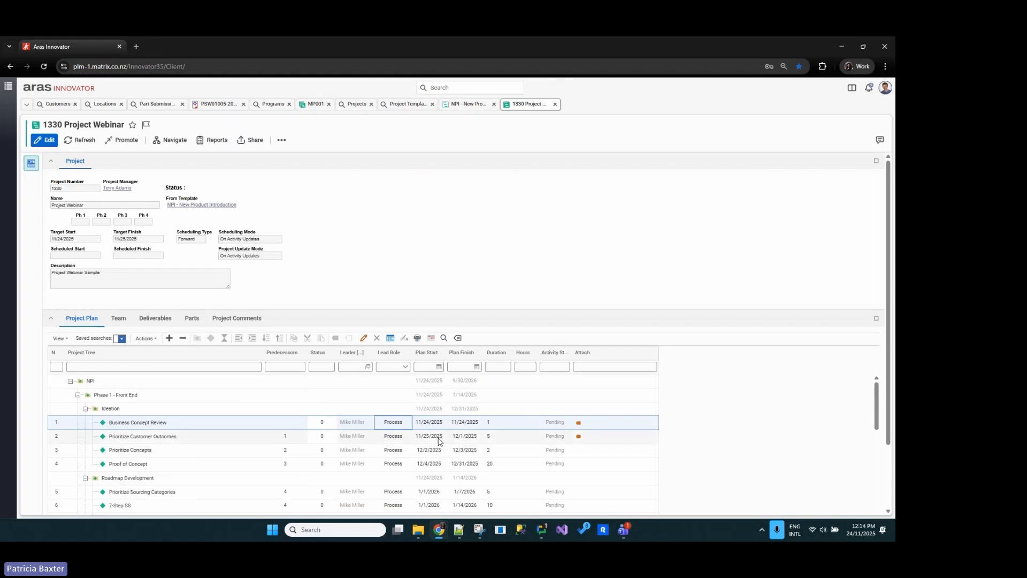
scroll(438, 434, down, 1)
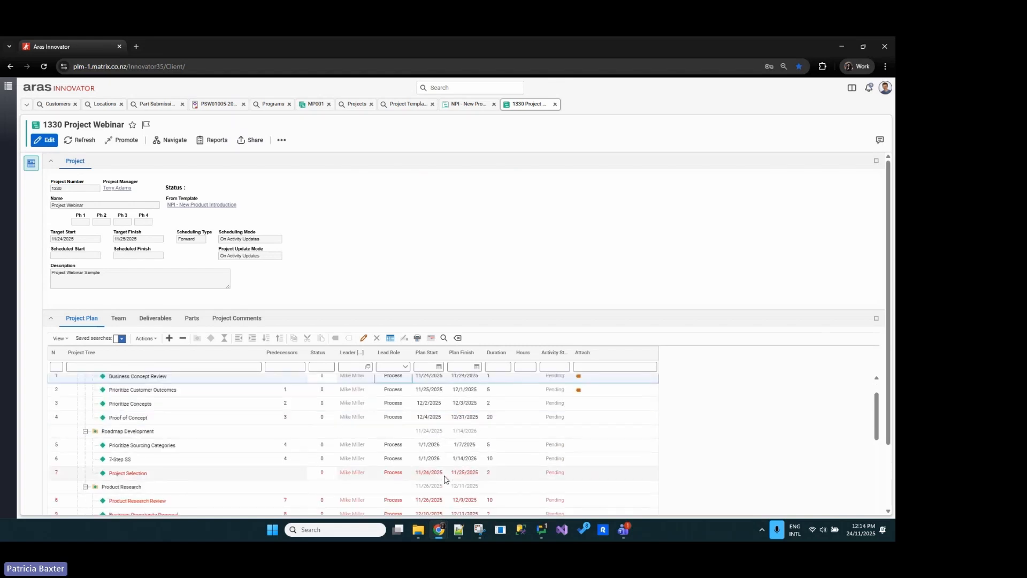
scroll(444, 481, up, 1)
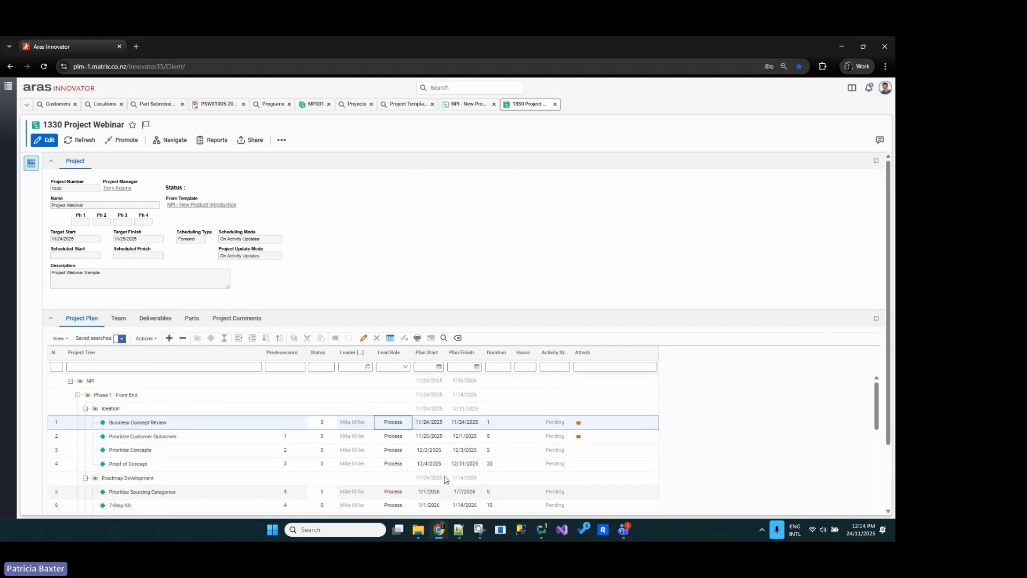
click(281, 441)
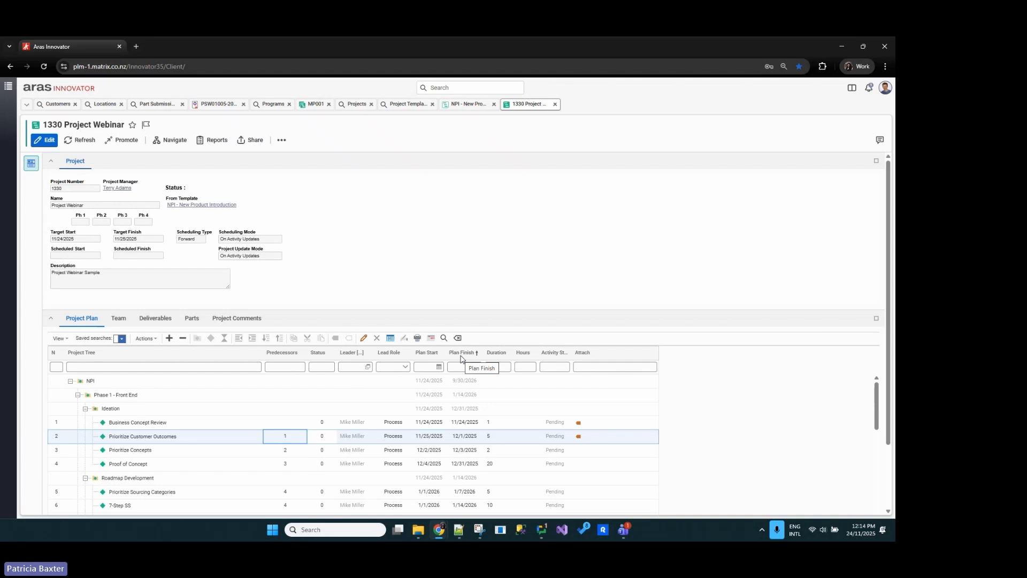
click(119, 321)
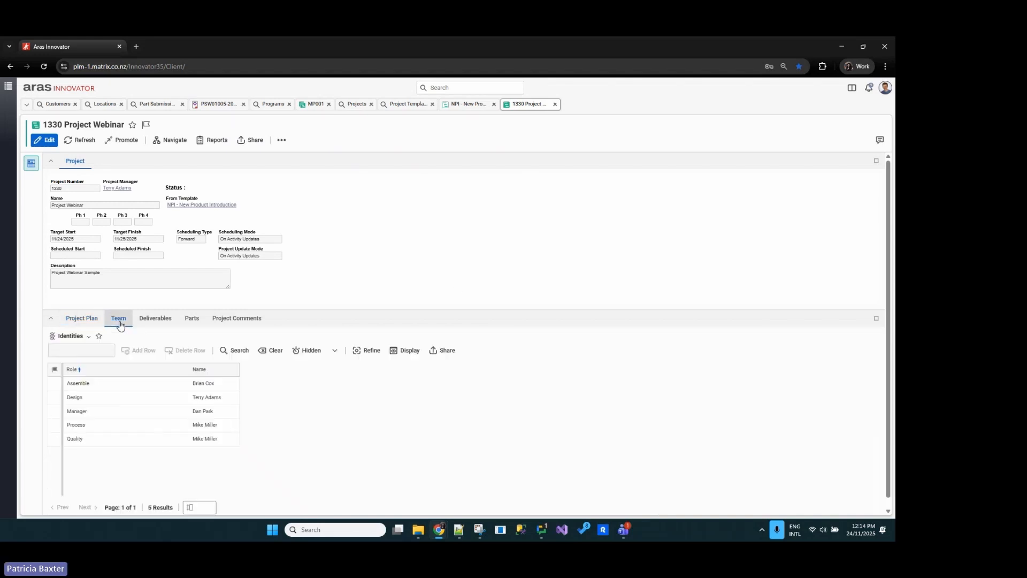
click(153, 320)
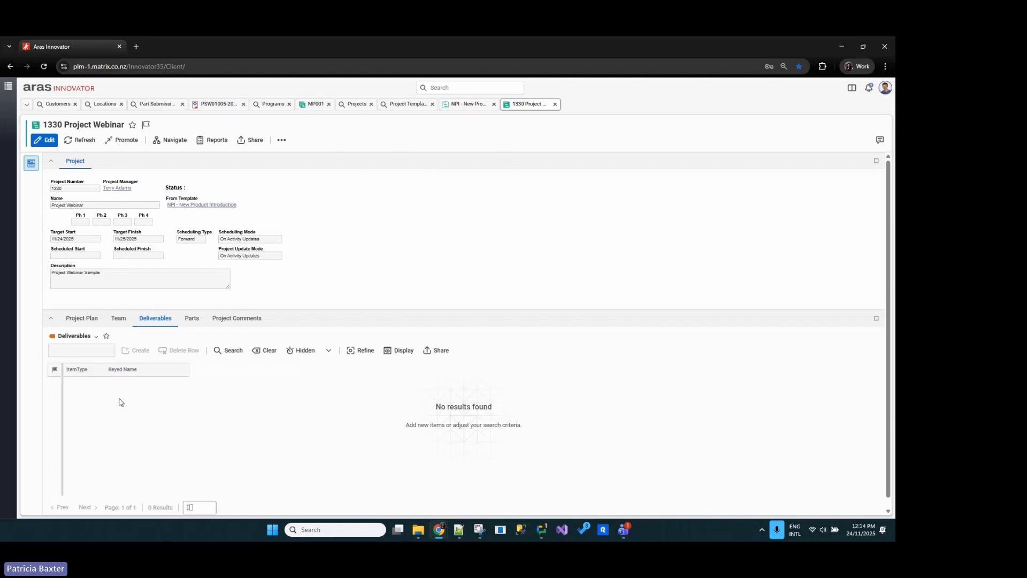
click(192, 322)
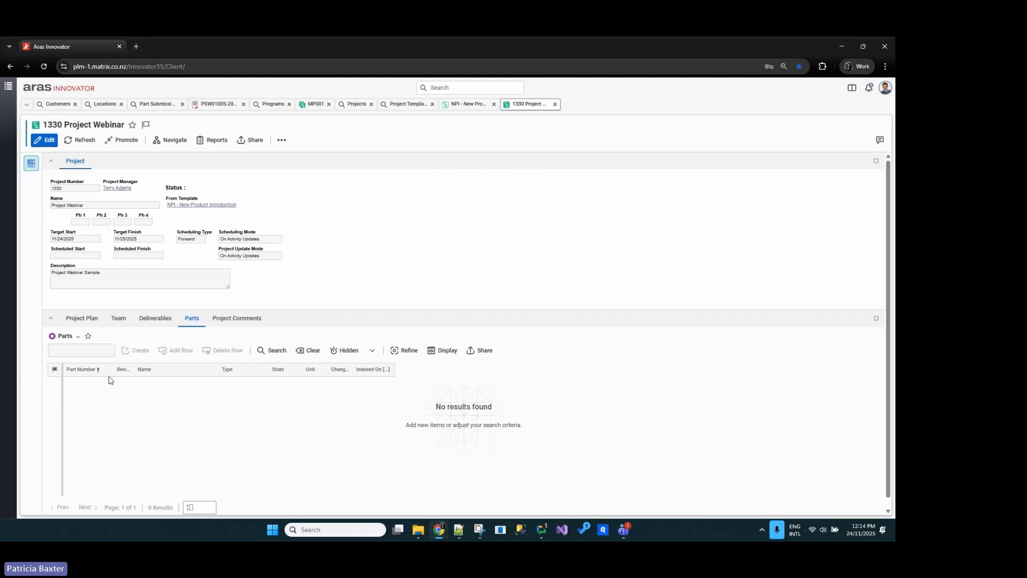
click(242, 322)
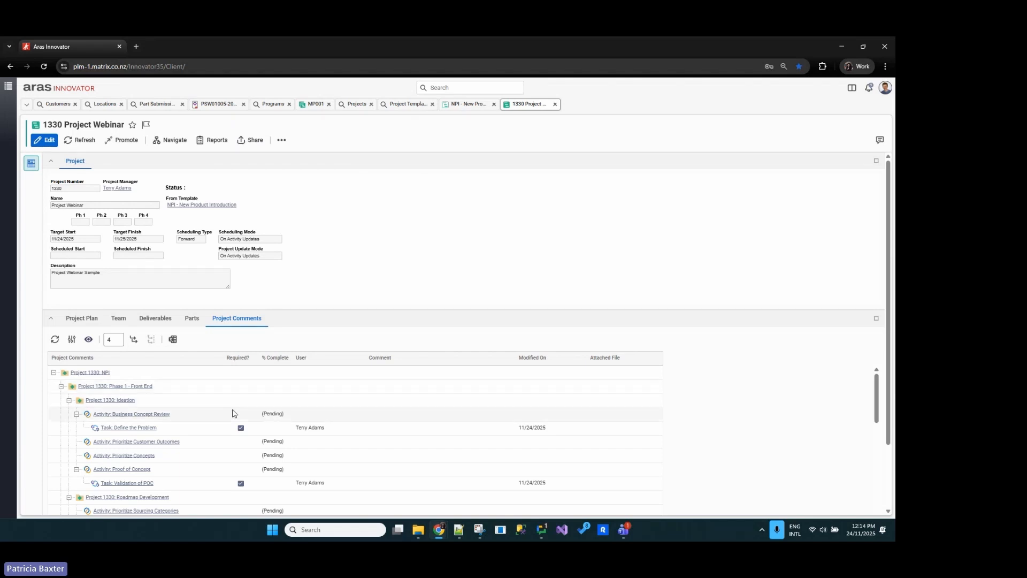
scroll(164, 445, down, 1)
scroll(156, 455, up, 1)
click(81, 318)
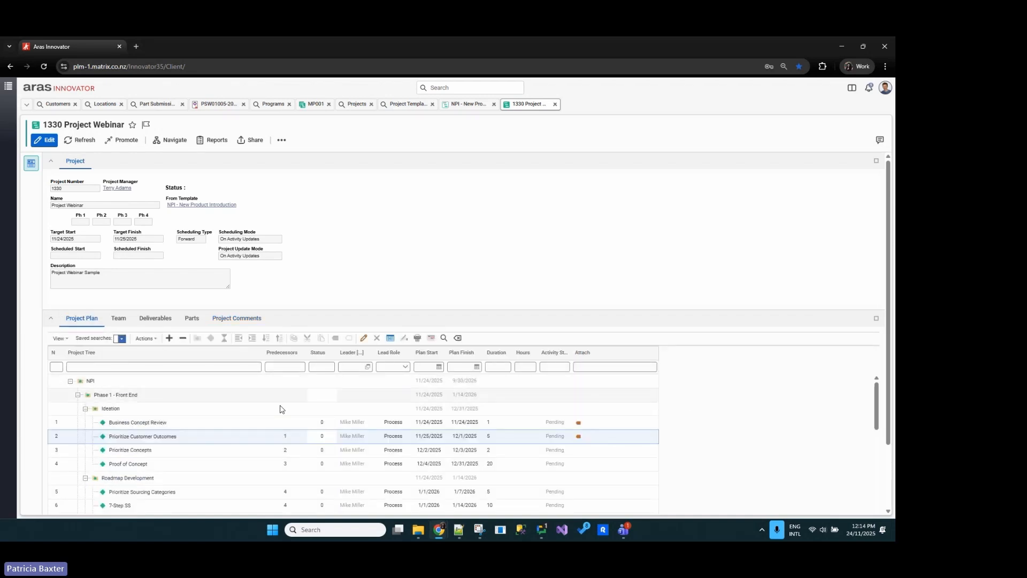
Promote Project Webinar to the Active state.
click(123, 140)
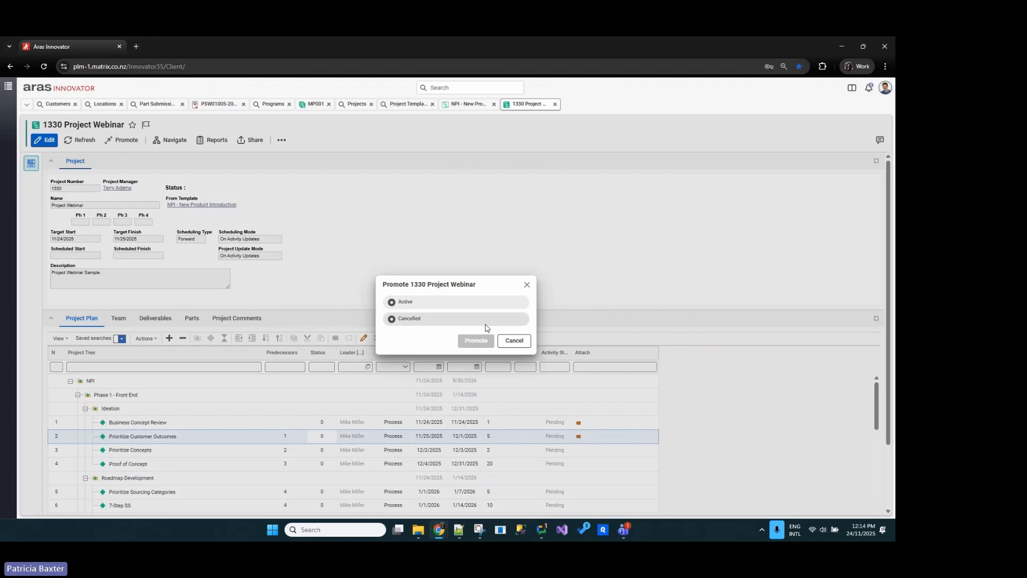
click(426, 301)
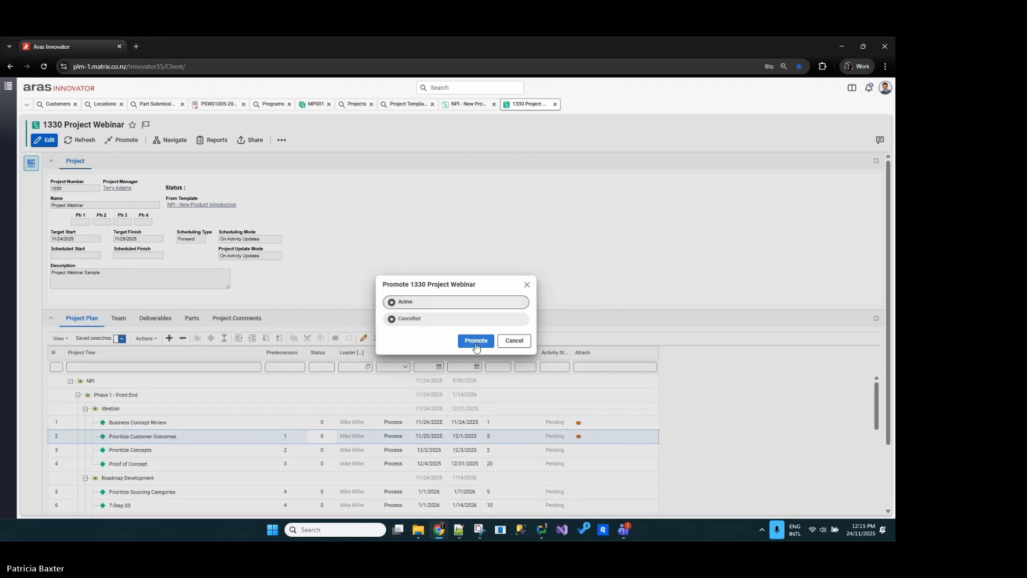
click(475, 343)
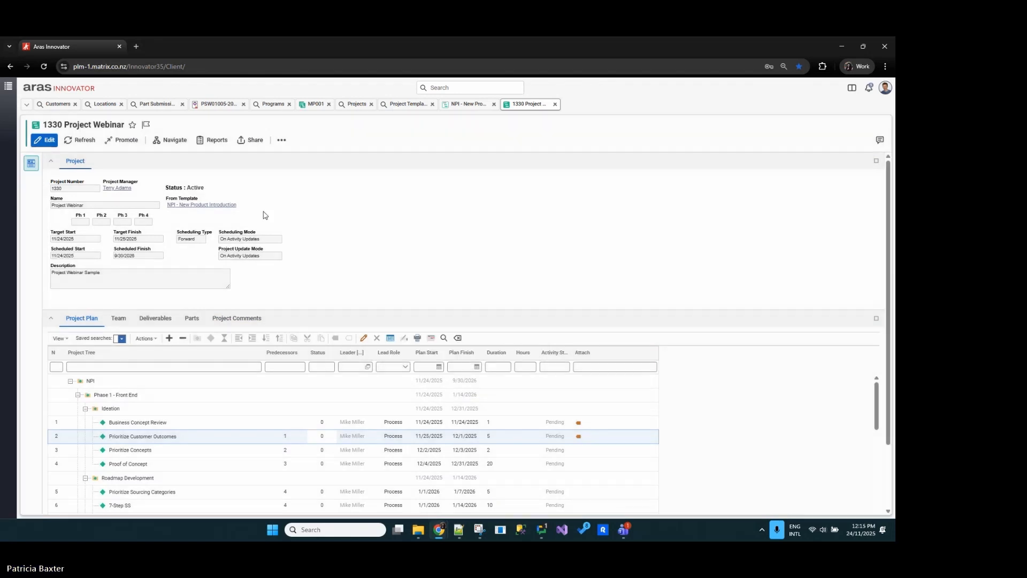
Run Schedule Project and Update Project, then check the Business Concept Review activity.
click(280, 141)
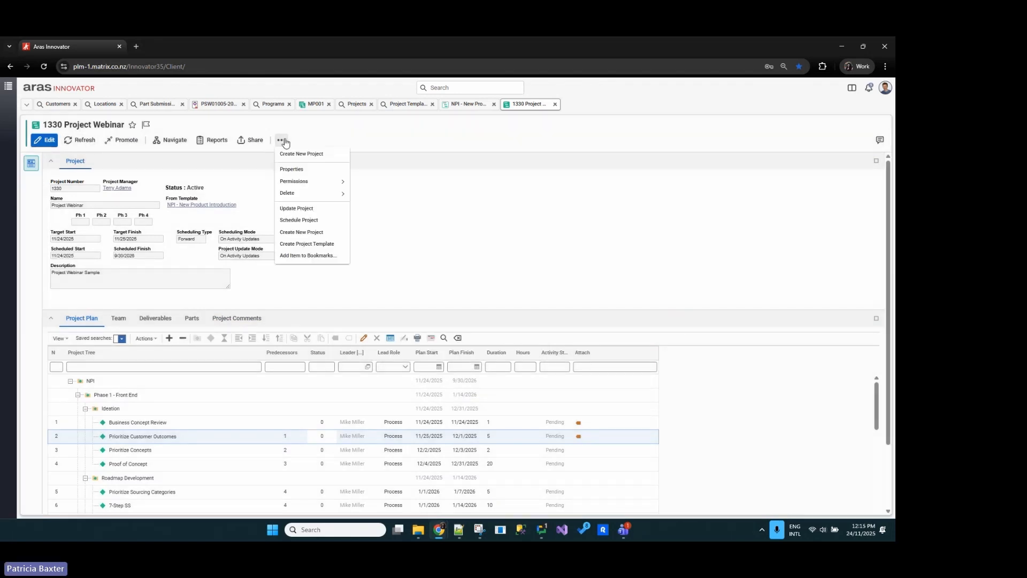
click(306, 221)
click(282, 142)
click(303, 212)
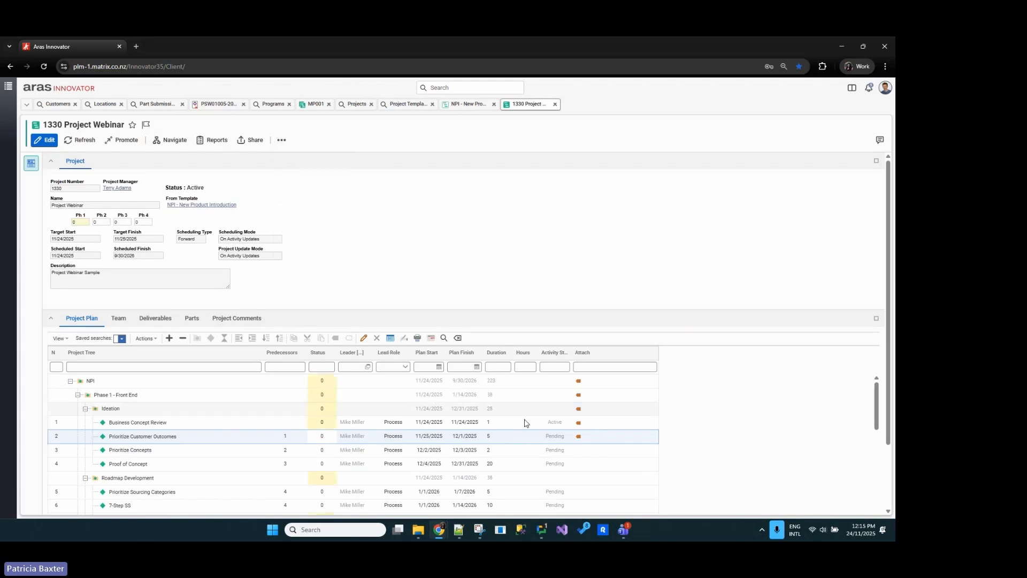
click(134, 424)
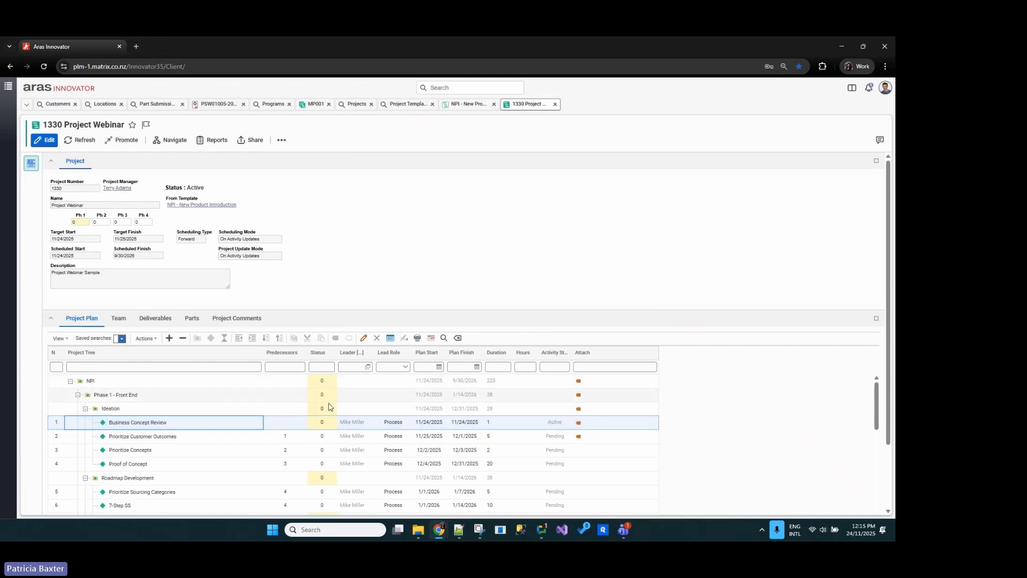
click(85, 222)
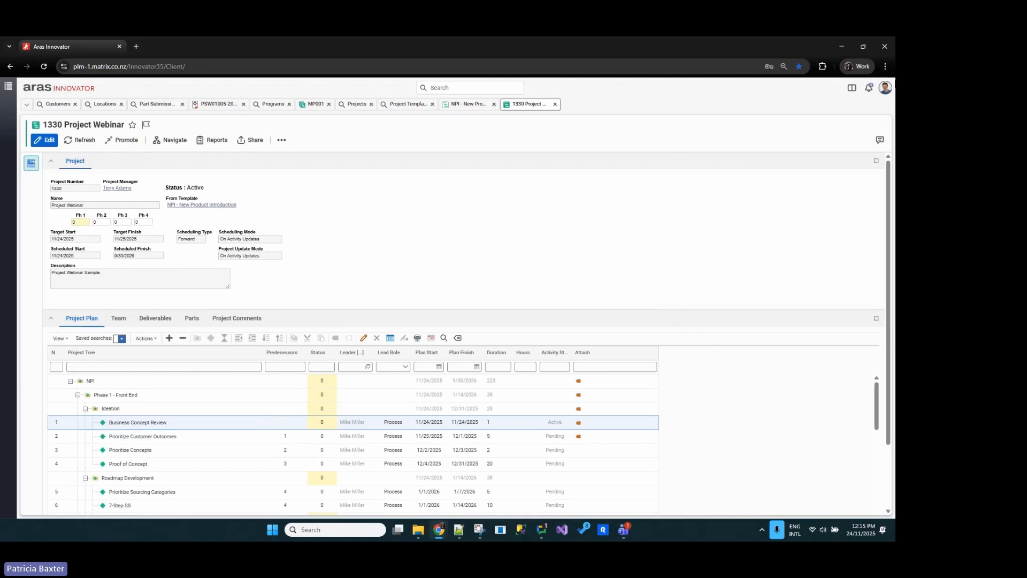
click(885, 88)
Log out, sign back in with the saved username and password, and dismiss Chrome's password warning.
click(865, 183)
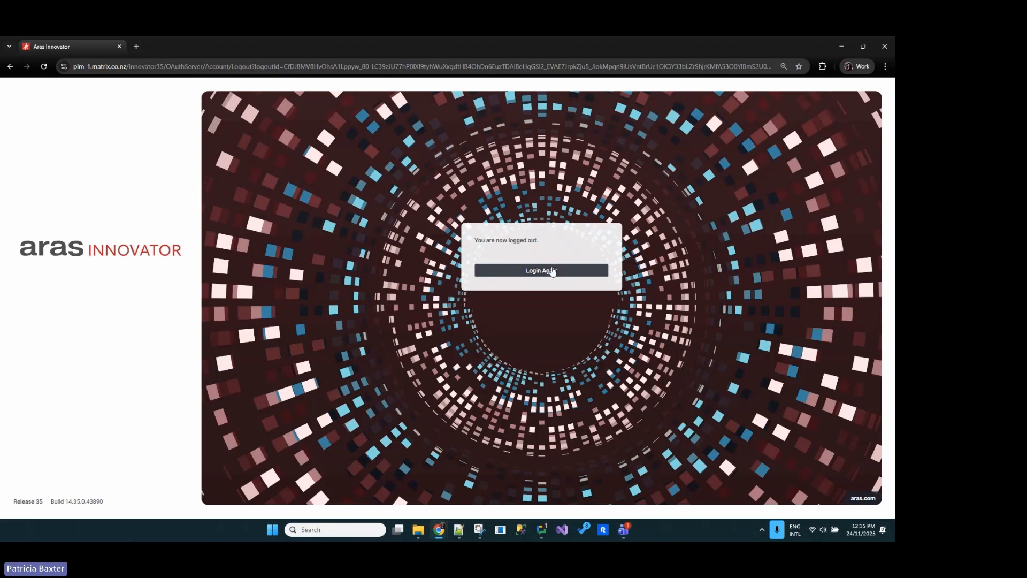
click(543, 271)
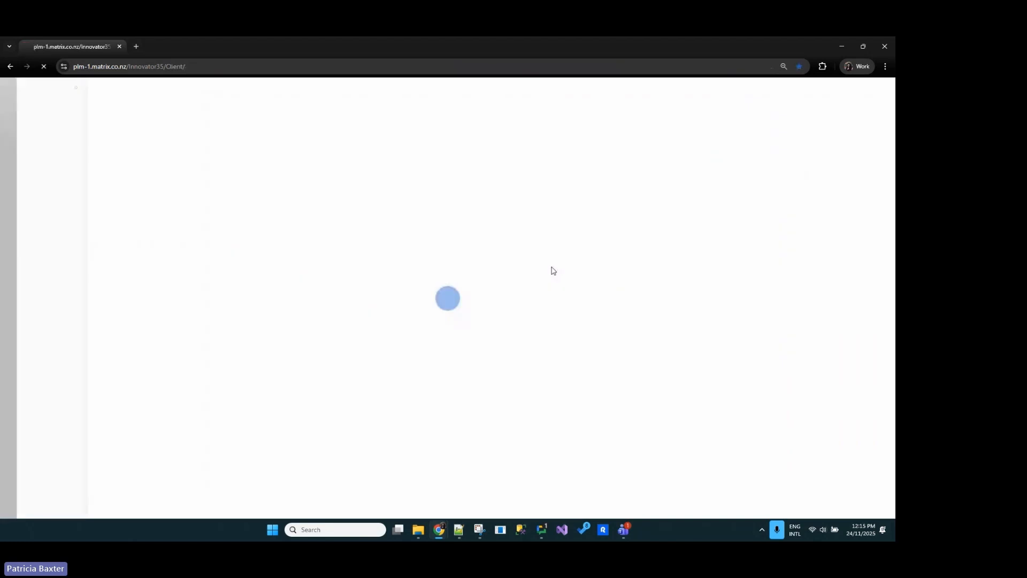
click(494, 244)
text(mm)
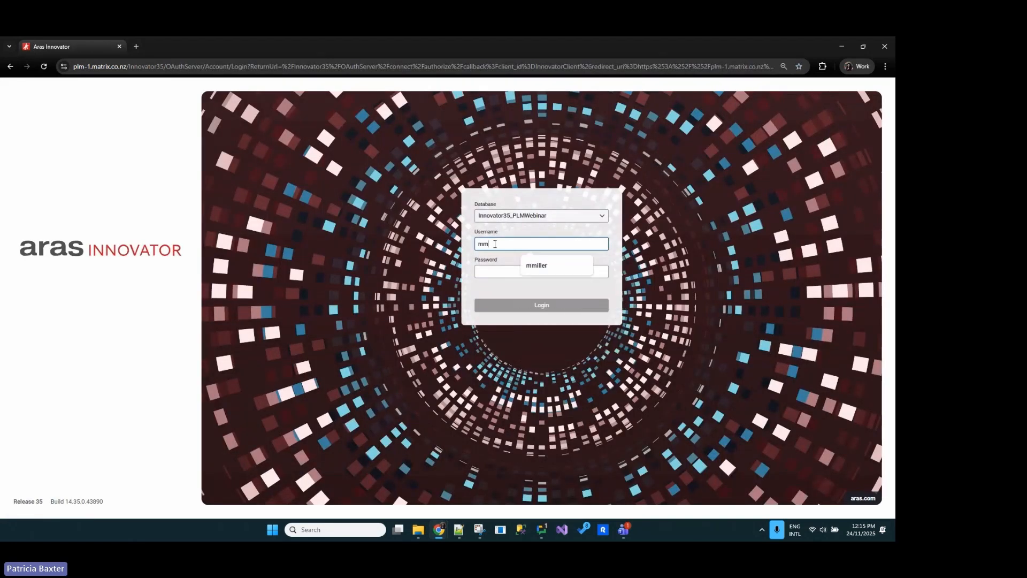
click(537, 266)
click(514, 269)
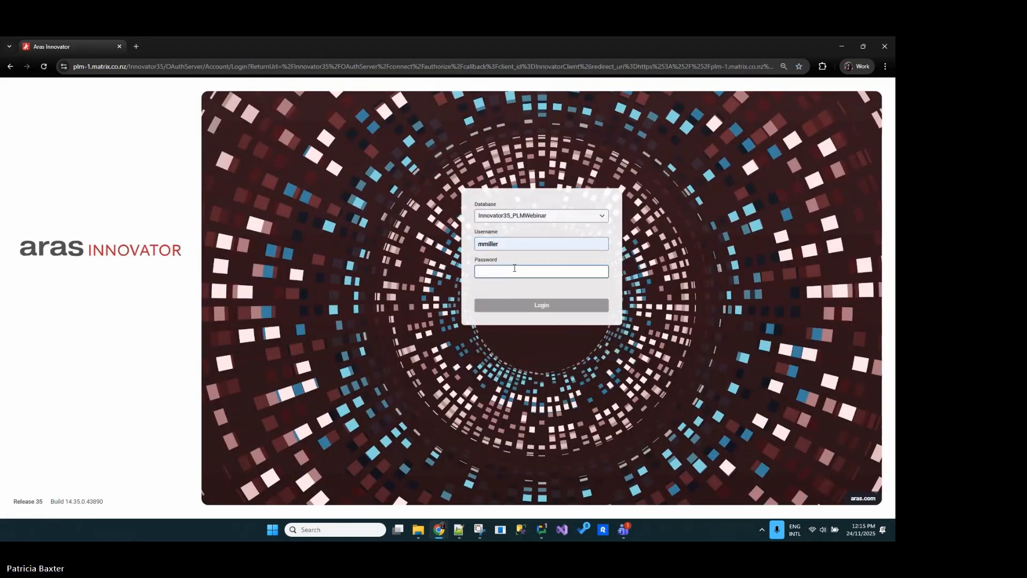
text(******)
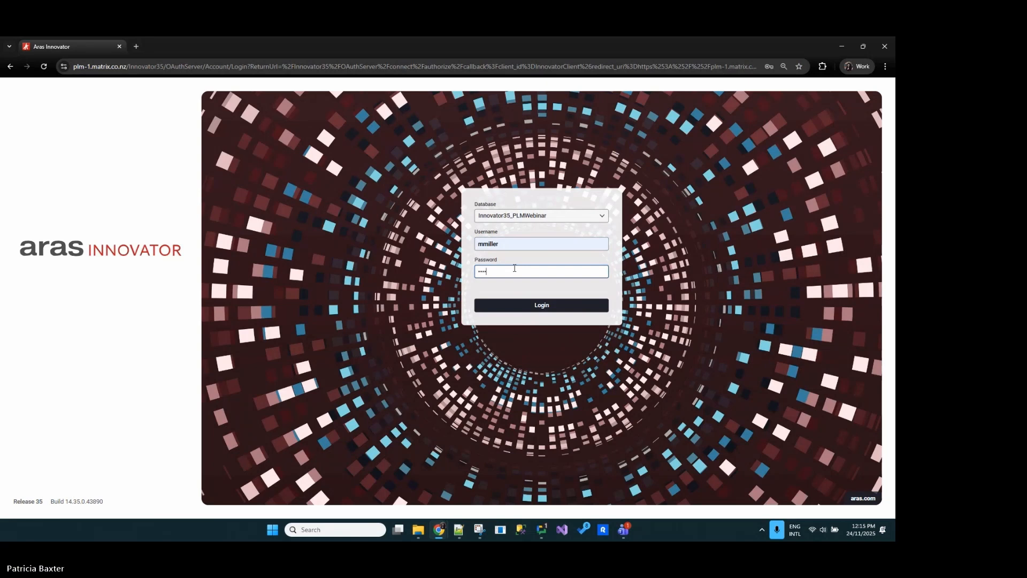
key(Return)
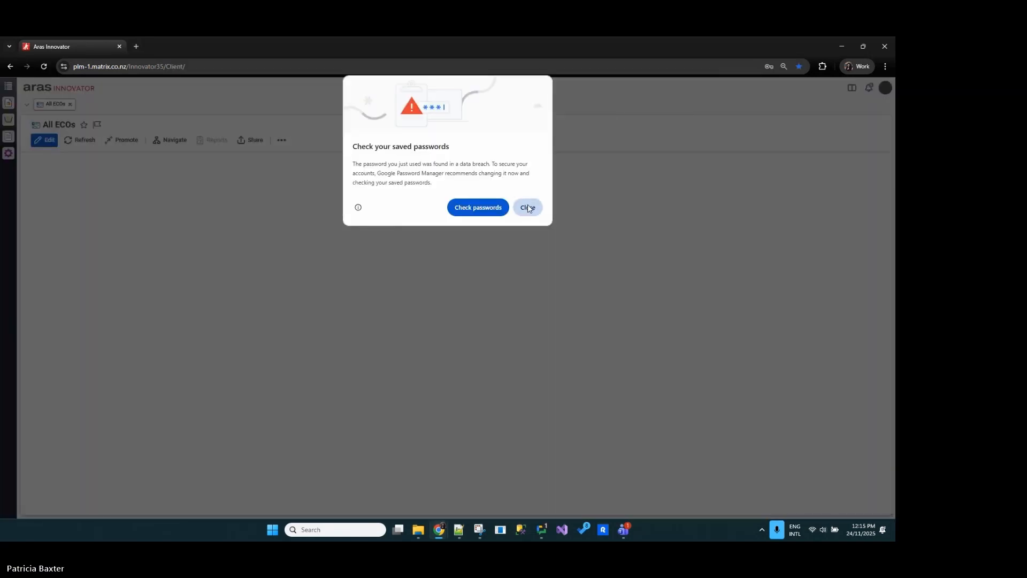
click(528, 208)
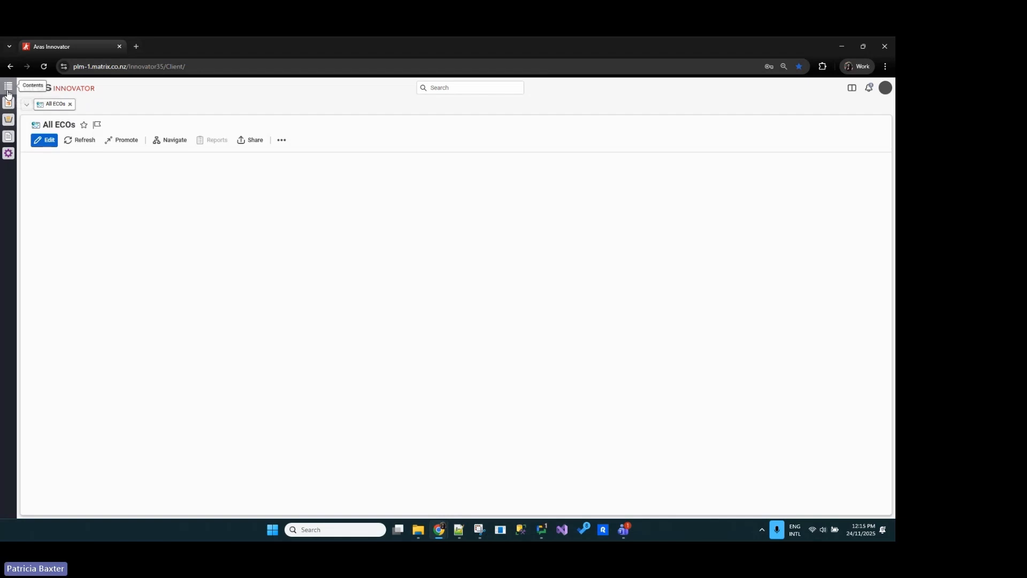
Open My InBasket, widen the Source Item column, and open project 1330 Project Webinar.
click(10, 120)
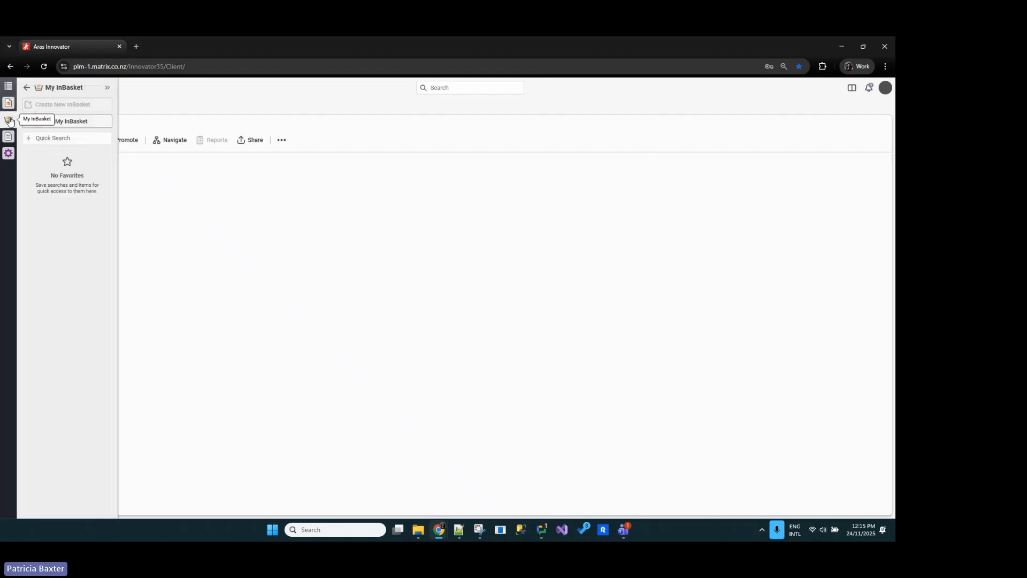
click(62, 119)
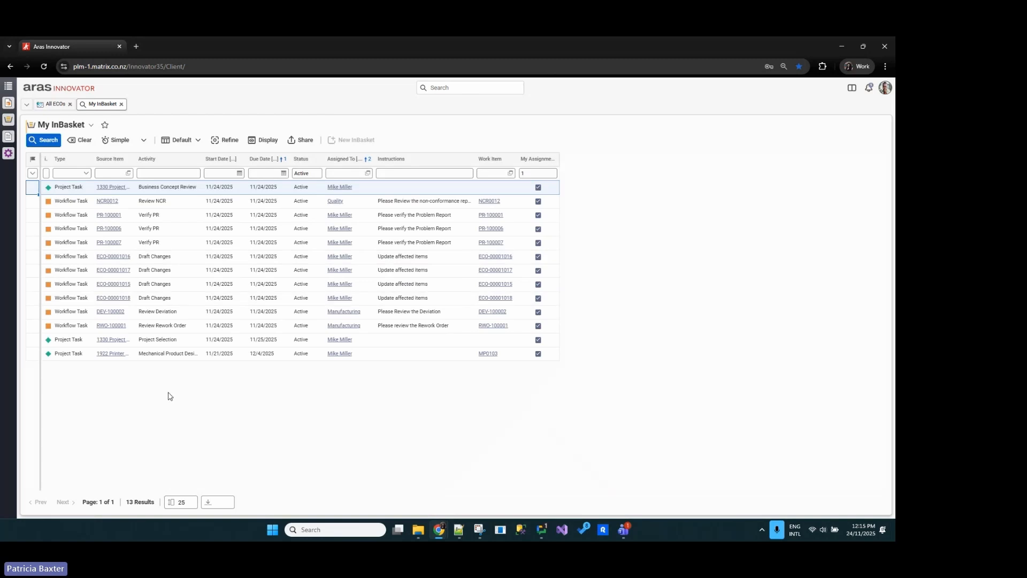
drag(134, 161, 225, 161)
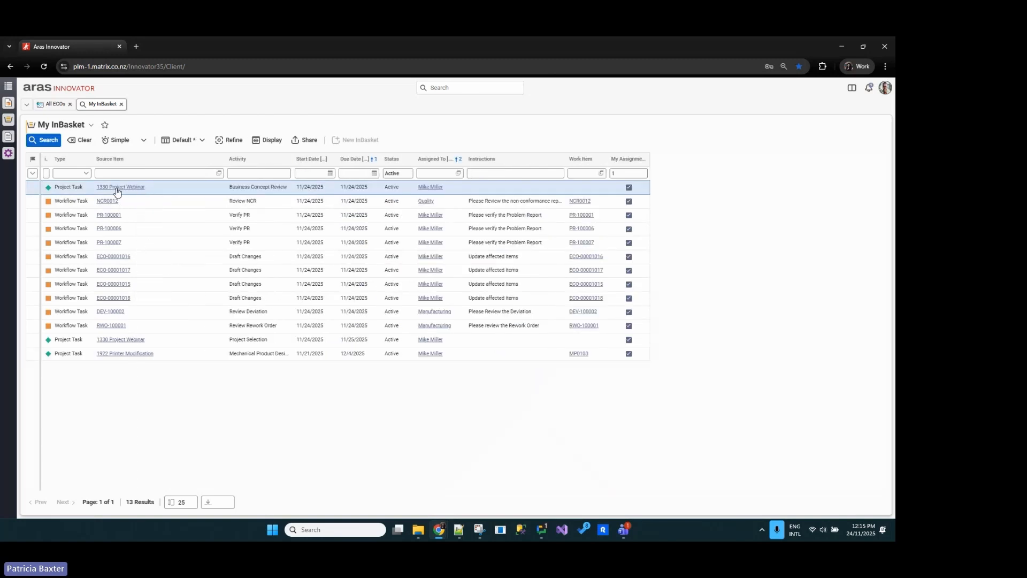
click(114, 188)
click(105, 109)
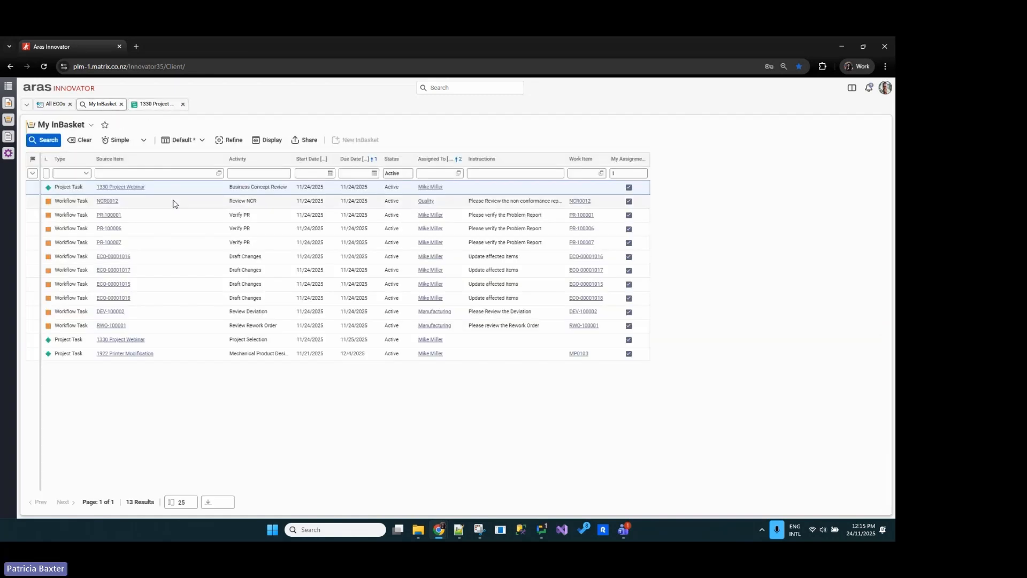
right_click(177, 189)
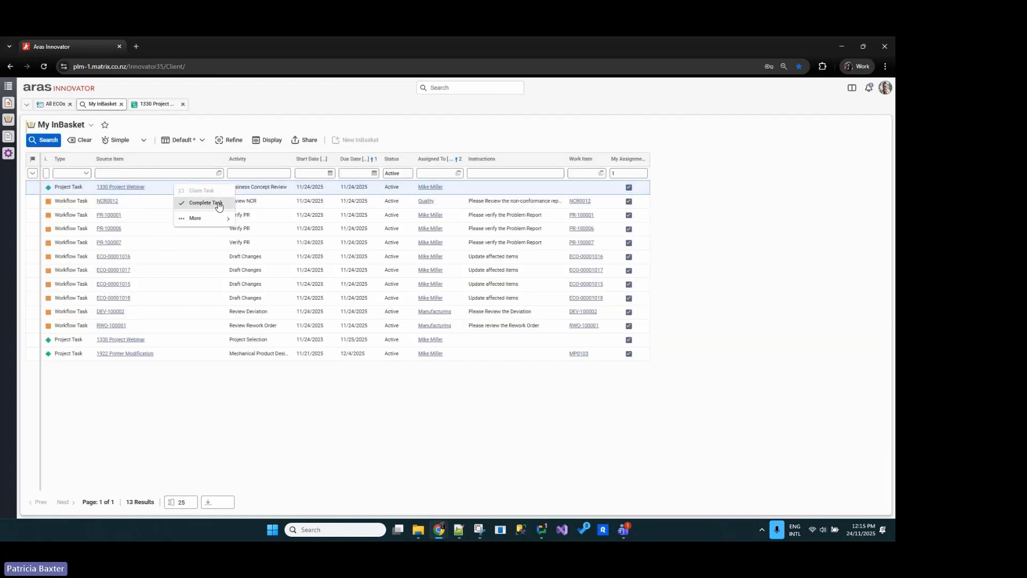
click(136, 105)
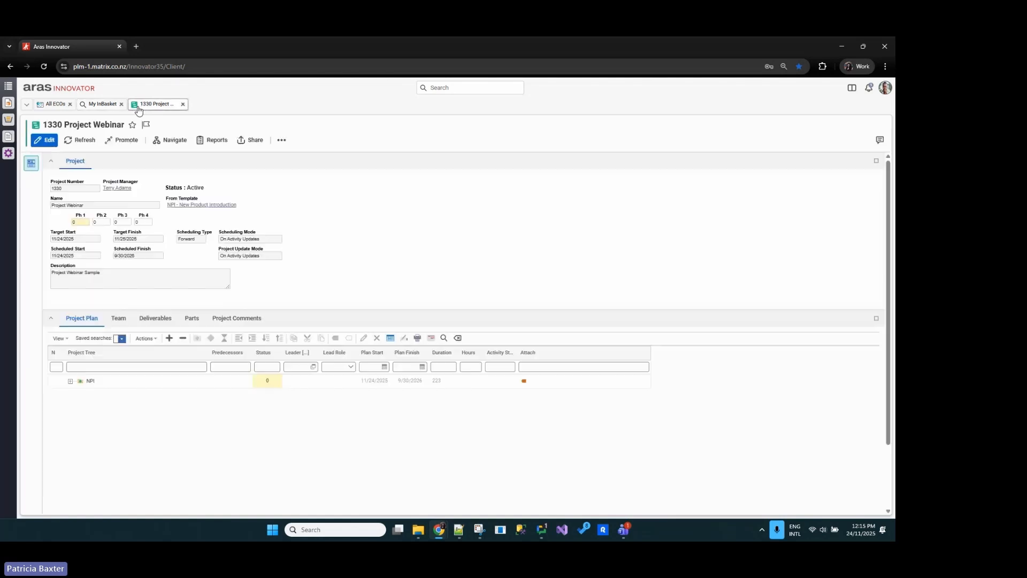
Expand the plan and open Business Concept Review's Activity Completion Form in edit mode.
click(169, 337)
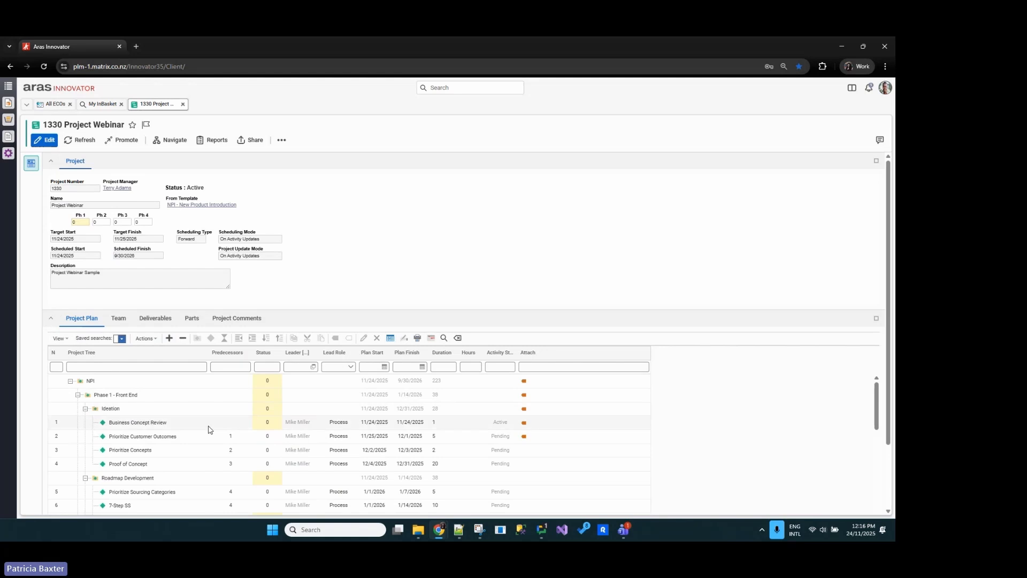
click(184, 425)
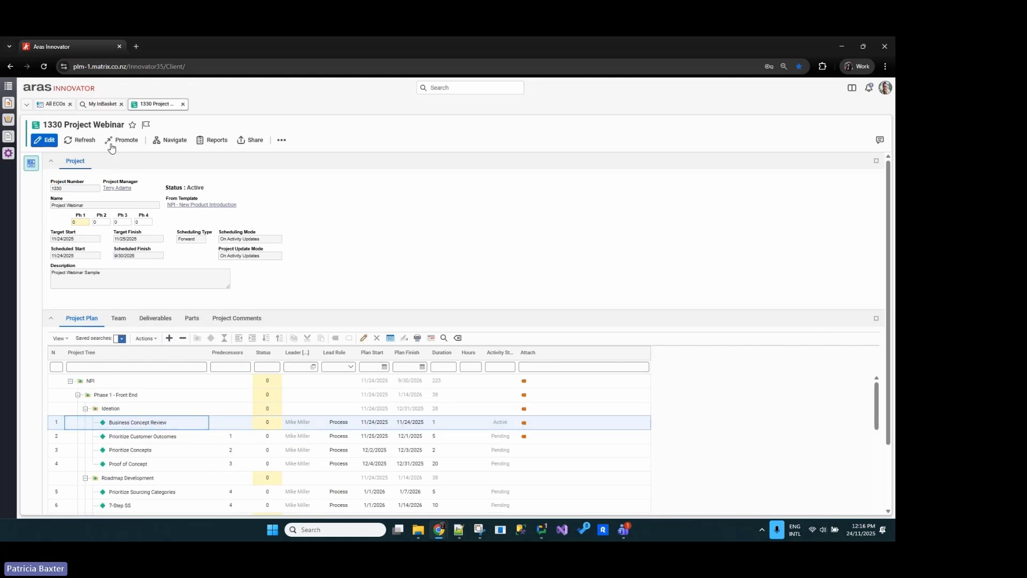
click(46, 140)
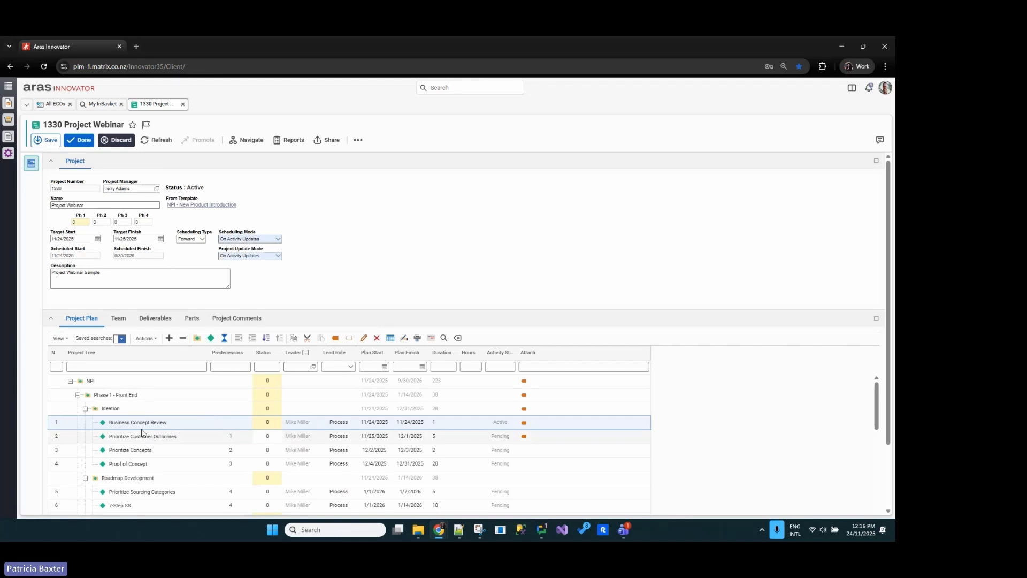
click(404, 338)
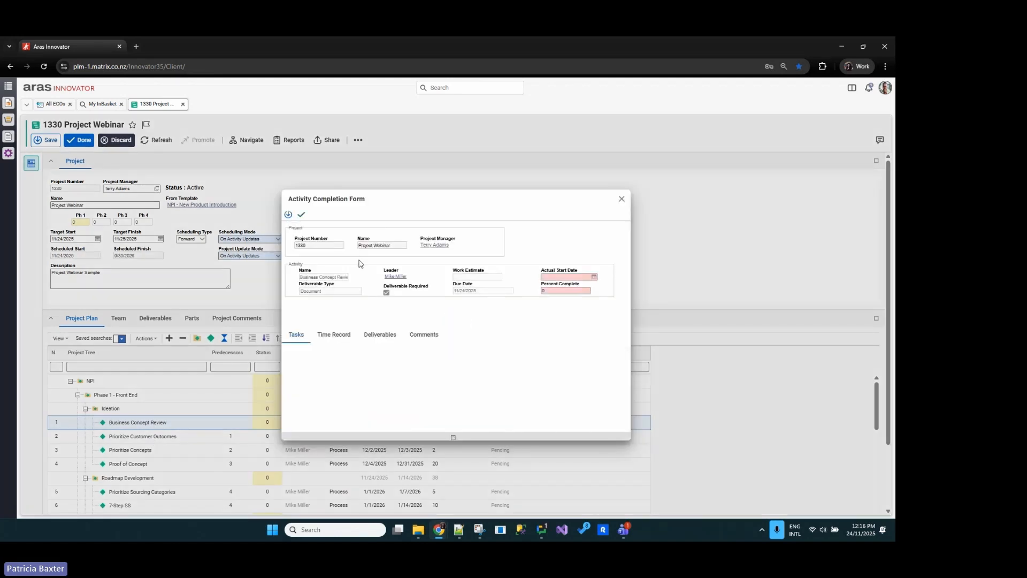
Set Actual Start Date 11/24/2025 and Percent Complete 100, then try completing the activity.
click(595, 278)
click(601, 449)
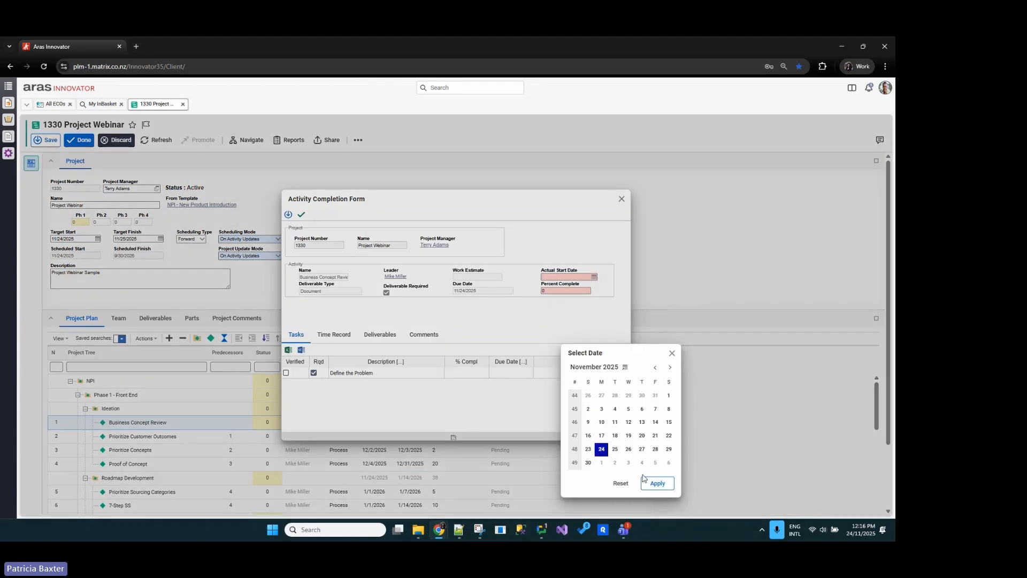
click(656, 484)
click(559, 291)
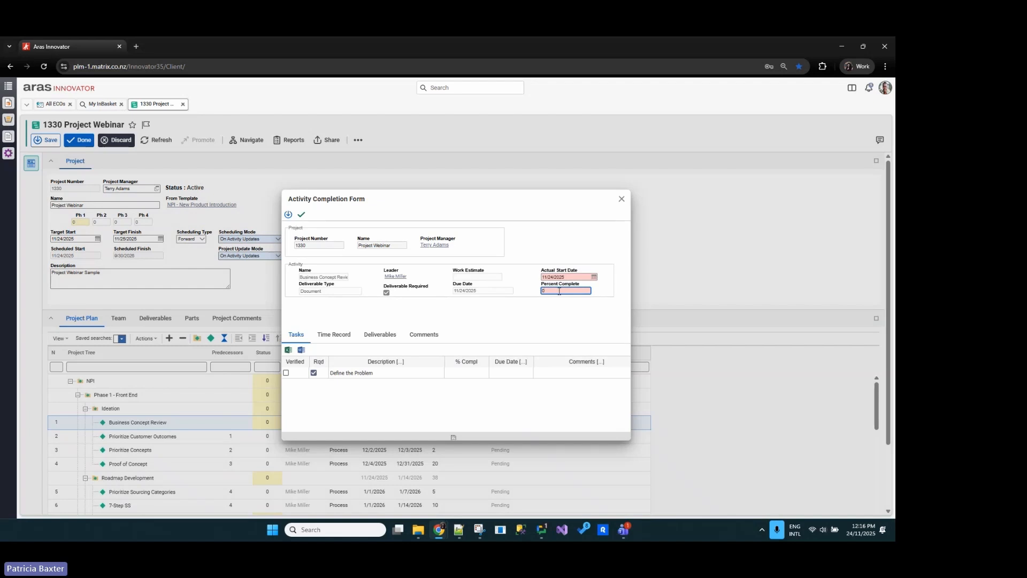
text(100)
click(476, 326)
click(302, 215)
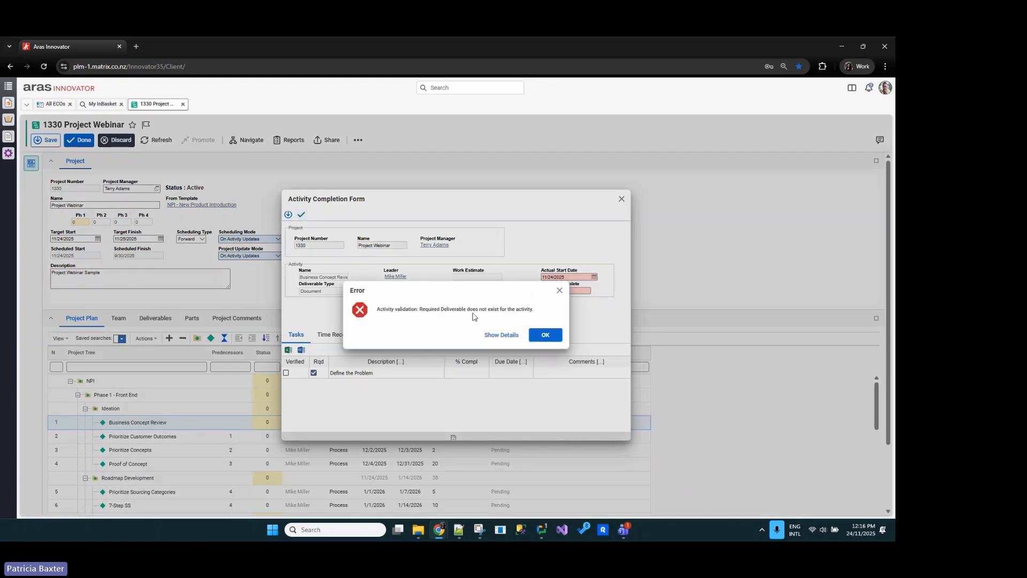
Dismiss the error and attach document MP0101-DOC-1 as the activity's deliverable.
click(544, 335)
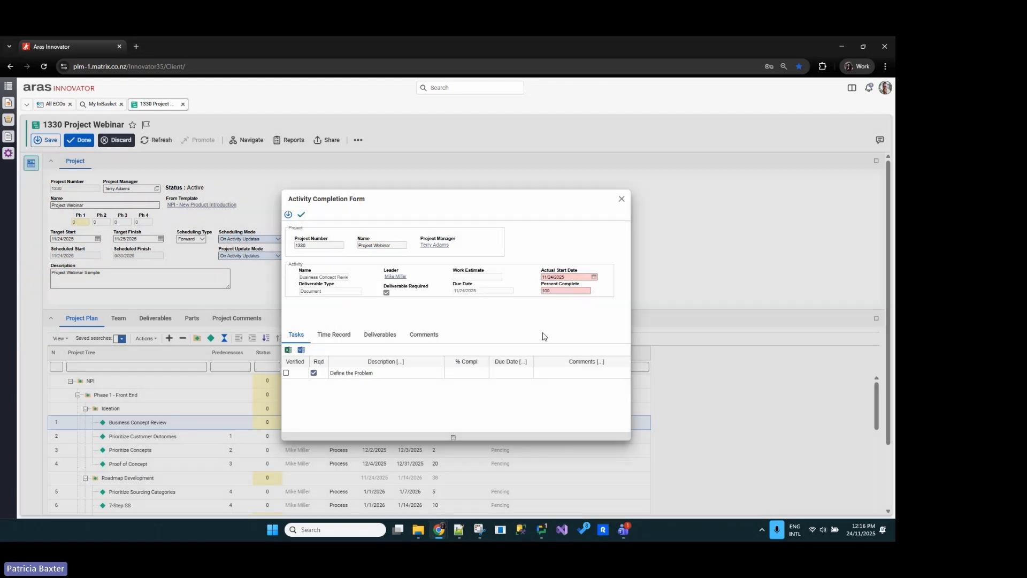
click(379, 335)
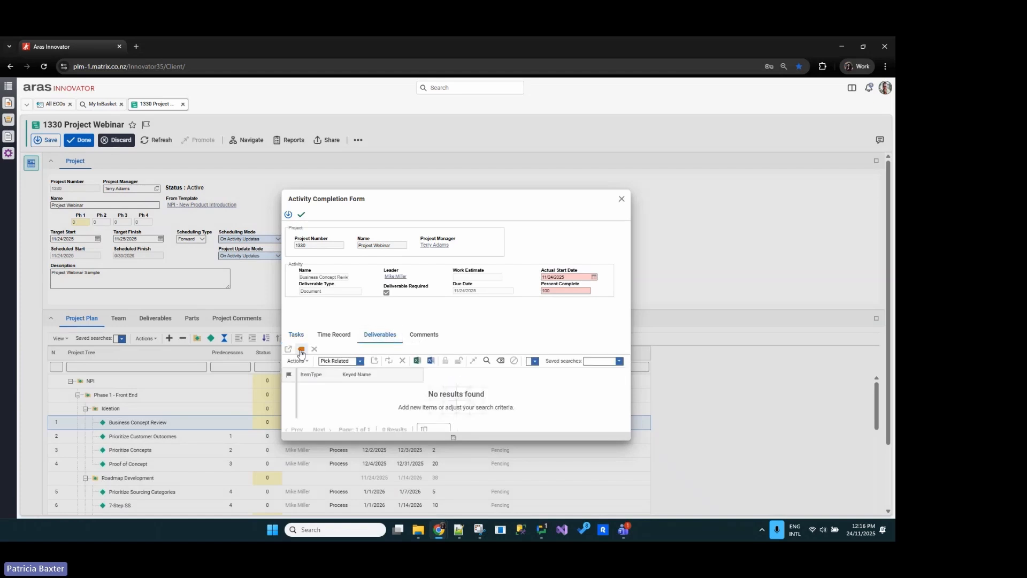
click(301, 349)
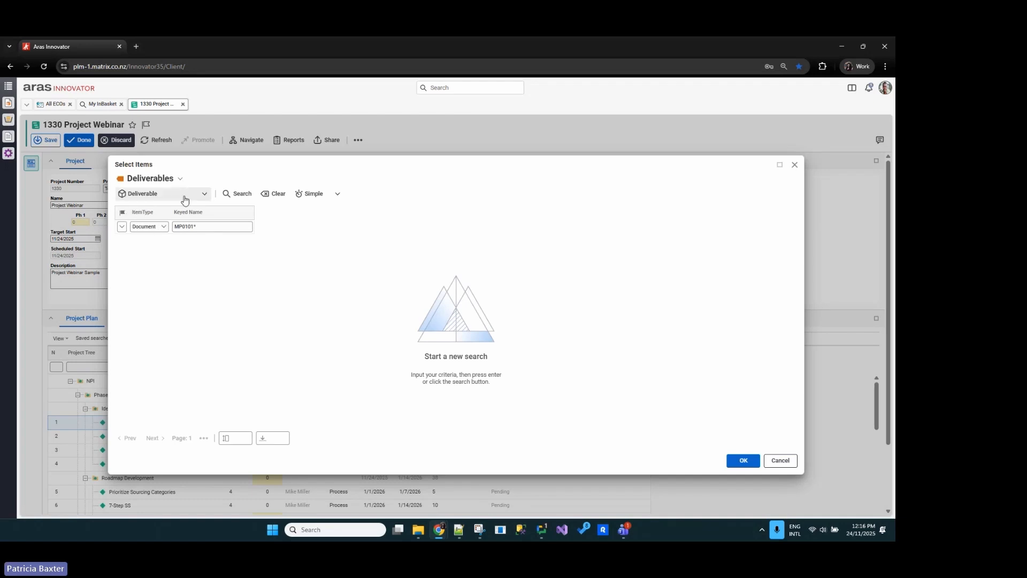
click(237, 194)
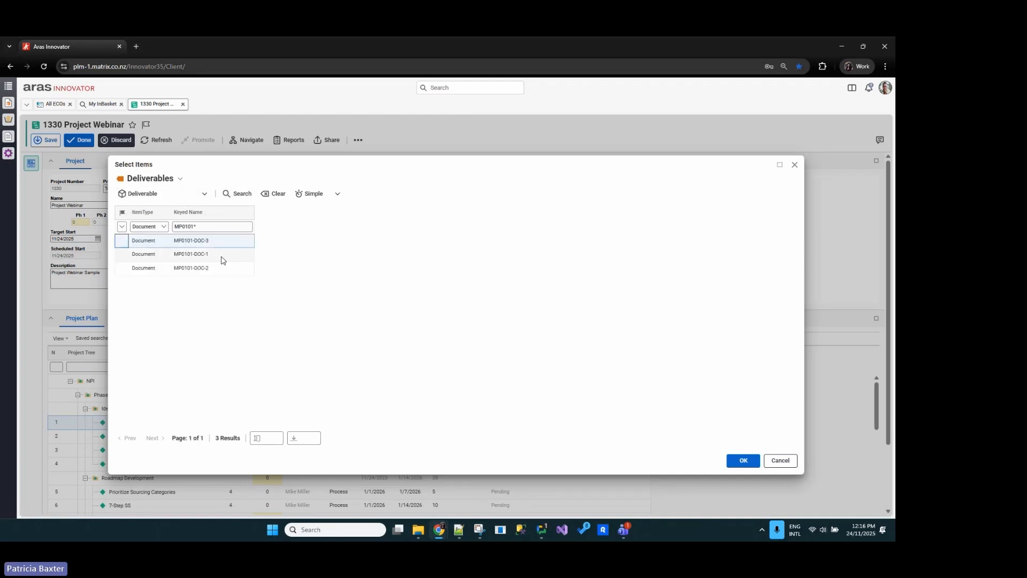
click(155, 255)
click(731, 461)
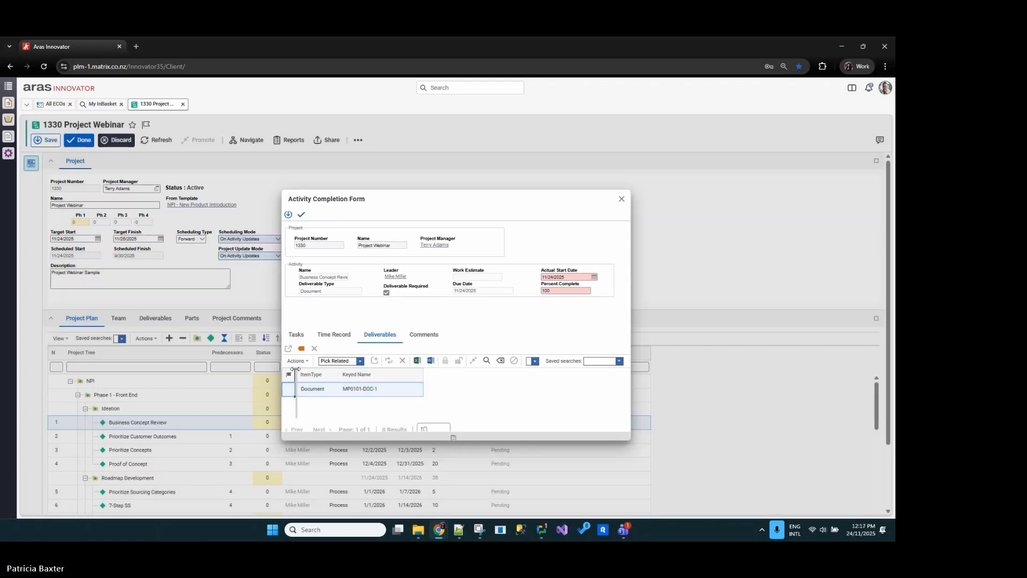
Mark Define the Problem verified, add a comment, and complete Business Concept Review.
click(297, 335)
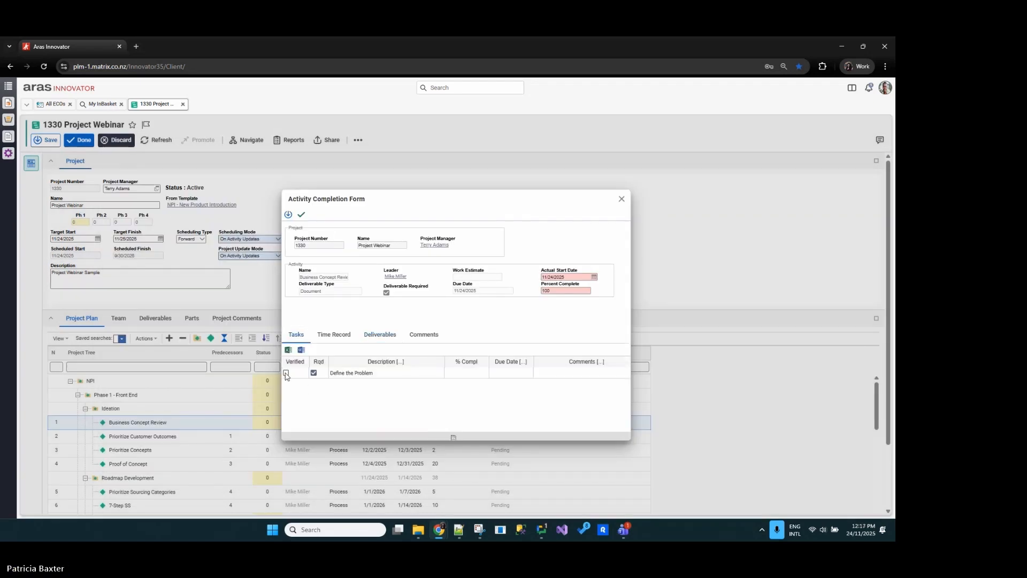
click(286, 373)
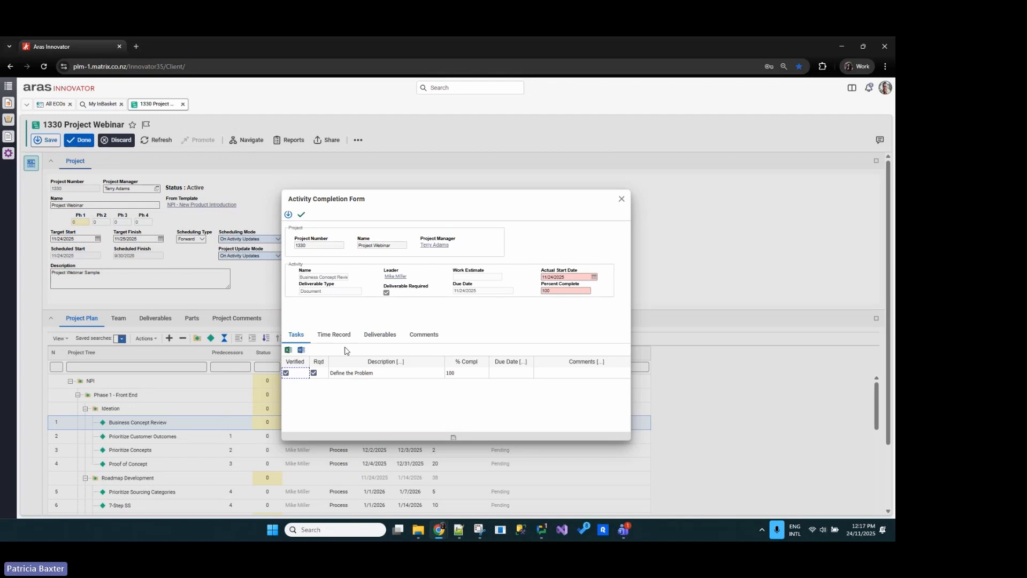
click(333, 335)
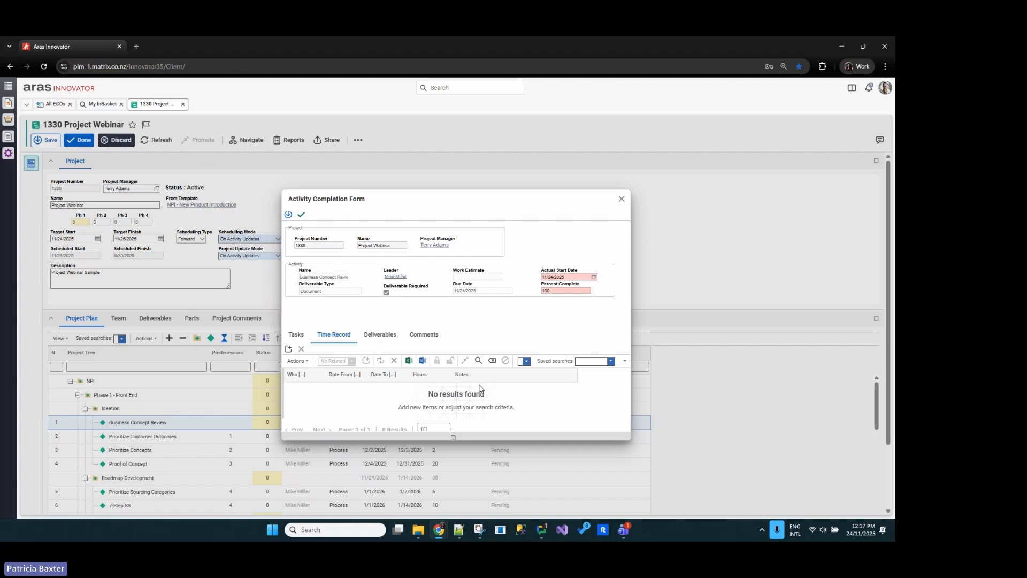
click(379, 334)
click(421, 336)
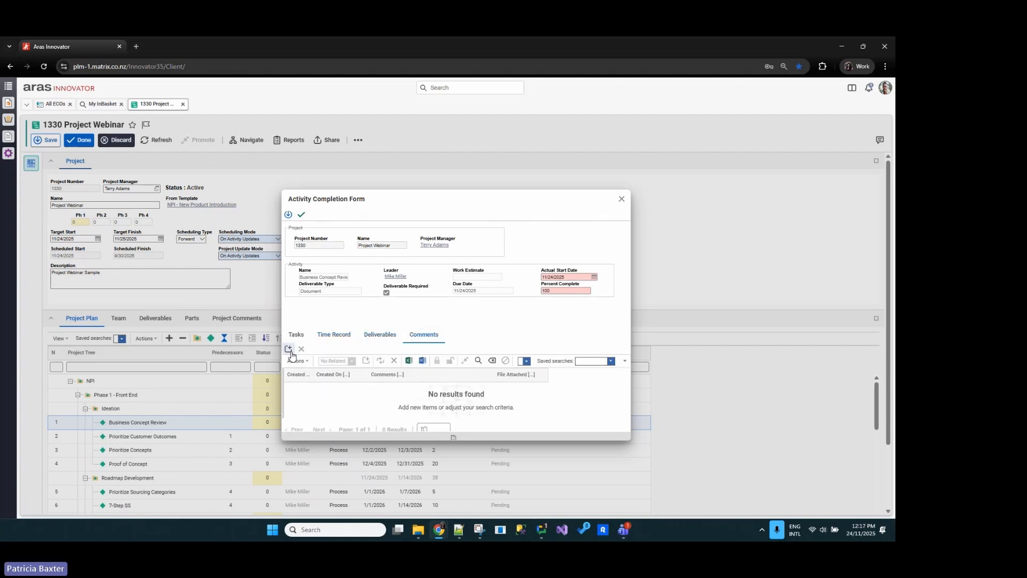
click(289, 348)
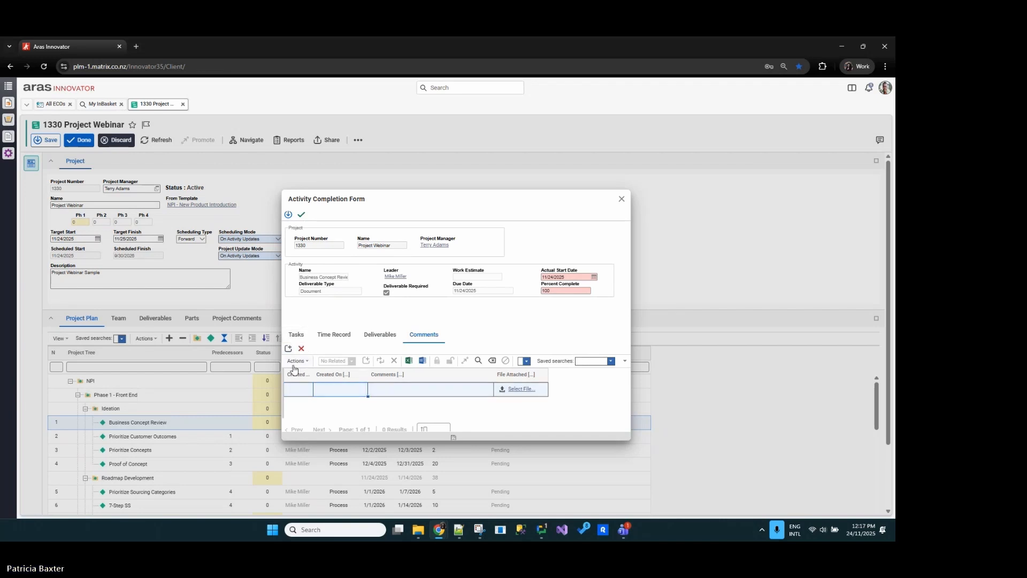
click(297, 335)
click(562, 374)
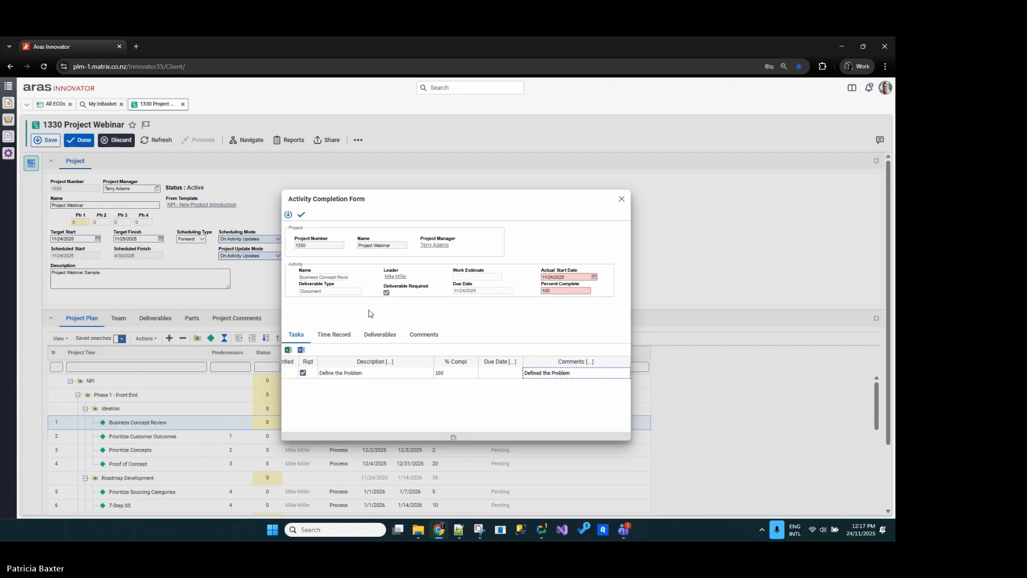
click(302, 215)
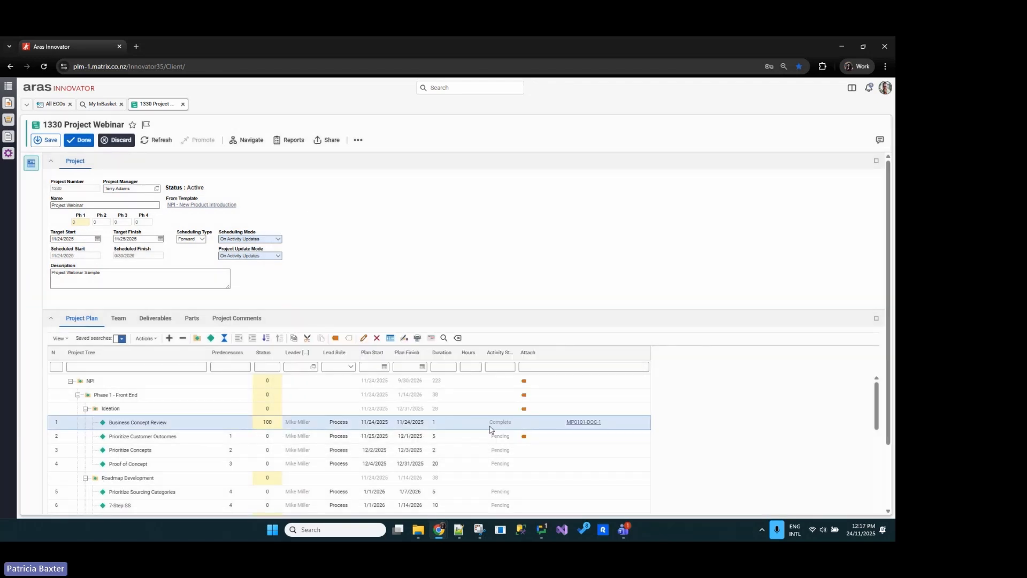
Save the plan edits, then review the Phase 1, Ideation, Prioritize Concepts and Prioritize Customer Outcomes rows.
click(76, 144)
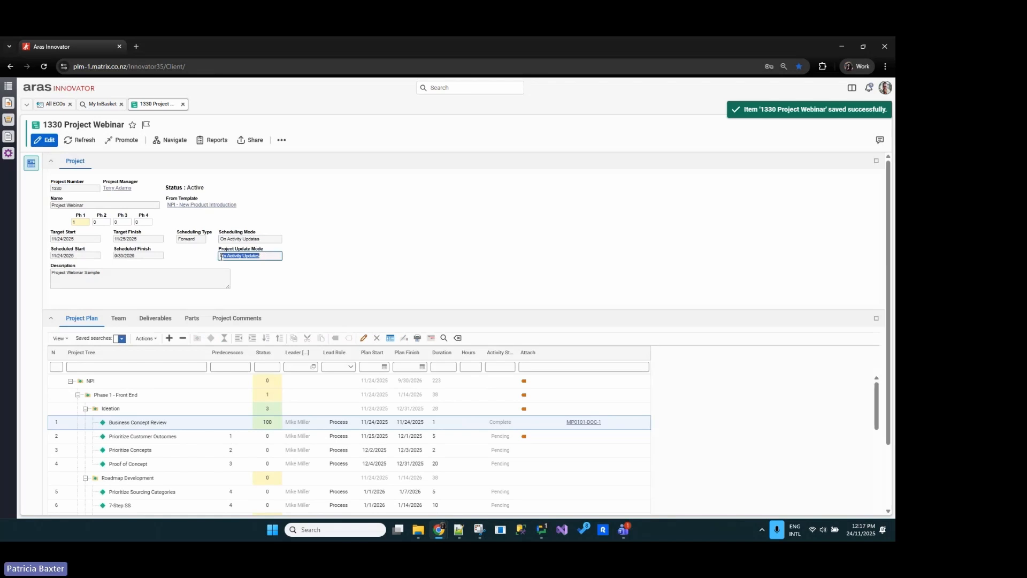
click(273, 396)
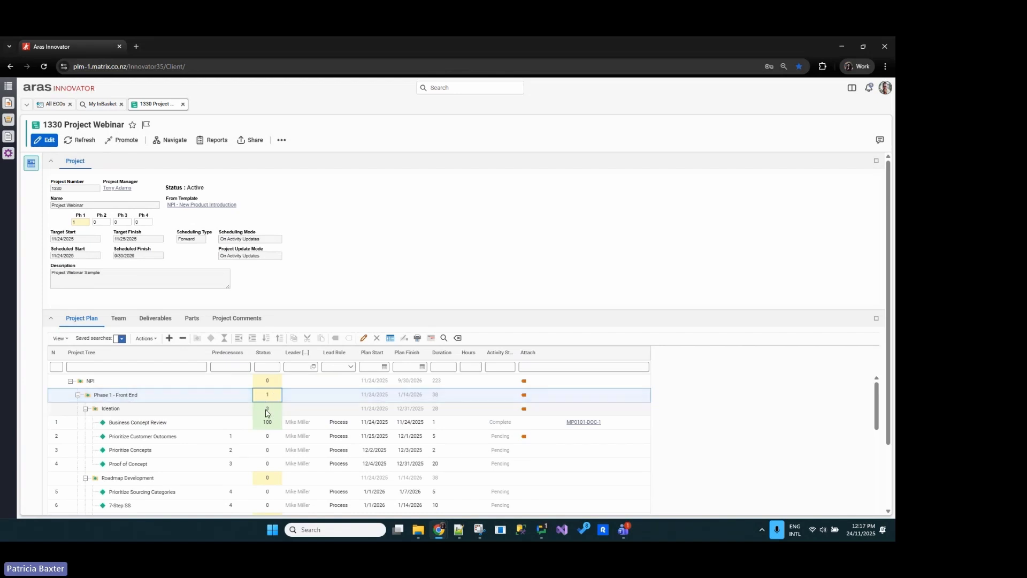
click(267, 411)
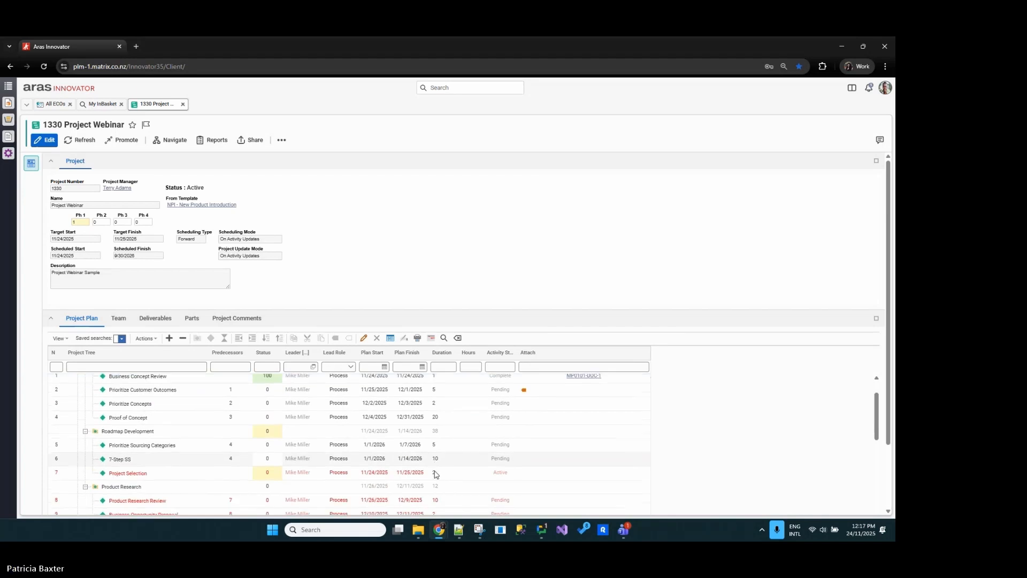
click(381, 449)
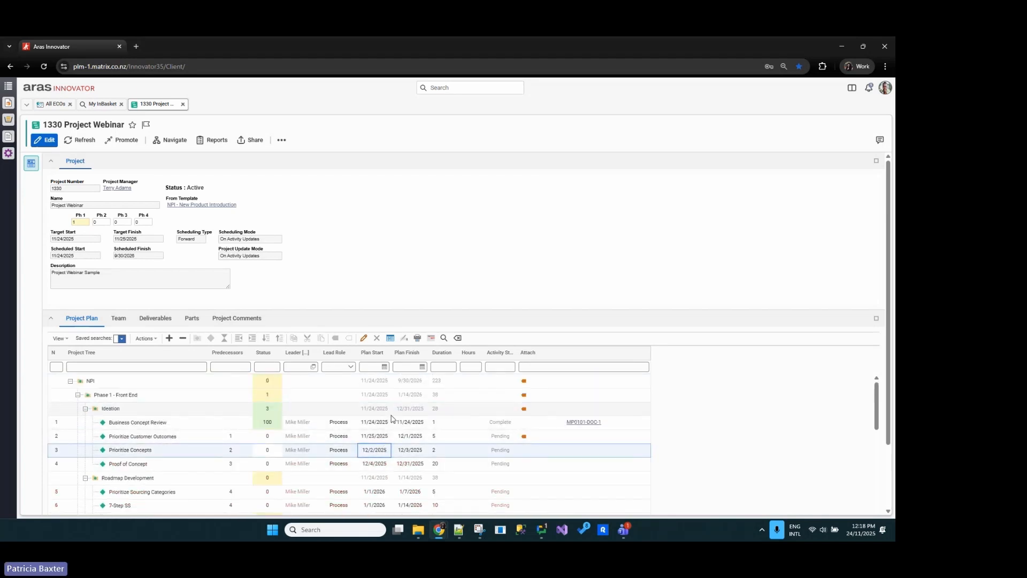
click(378, 437)
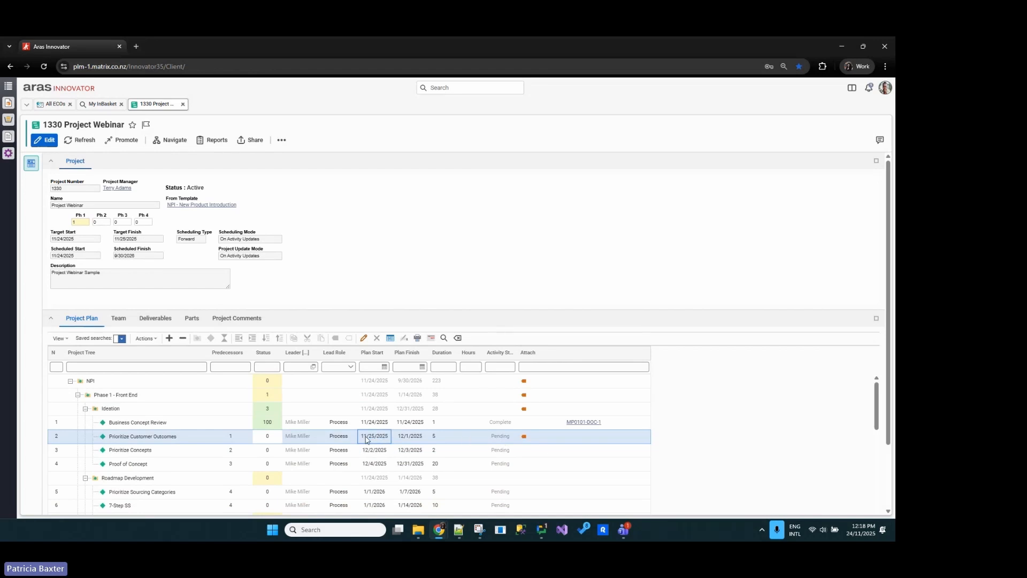
click(237, 440)
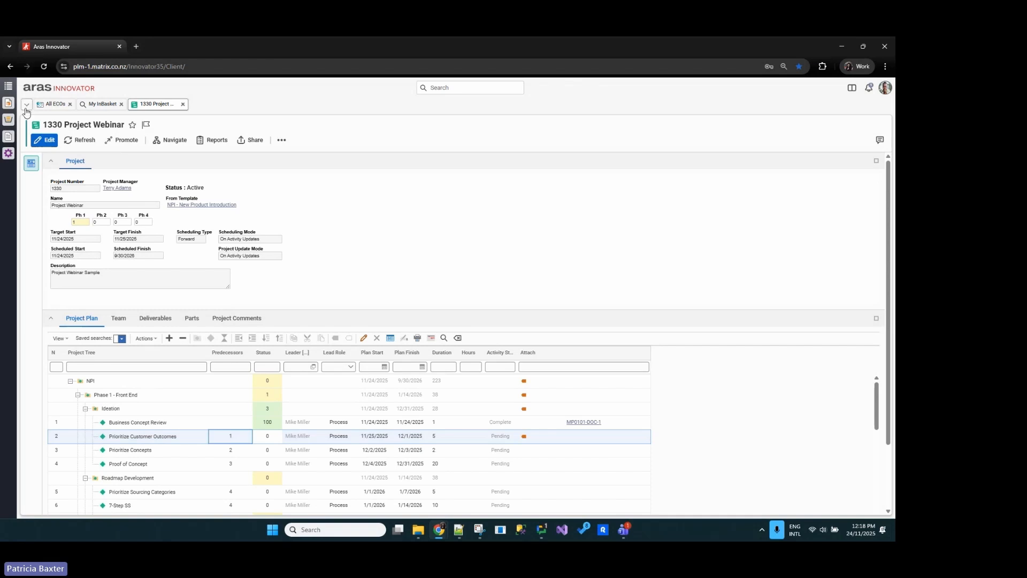
Re-enter edit mode, give Prioritize Concepts a 2FS-2 predecessor, save and leave edit mode.
click(47, 141)
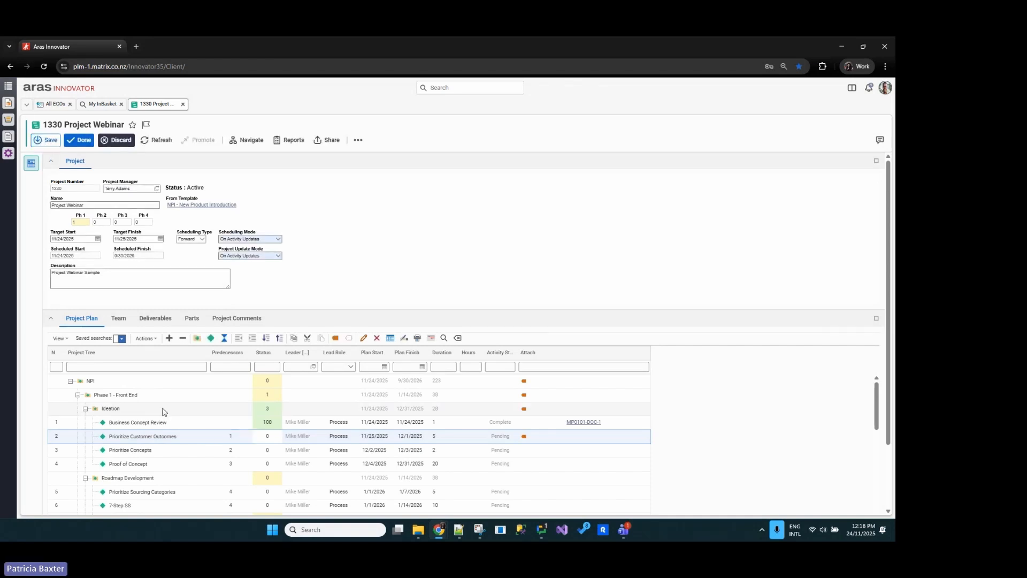
click(237, 437)
click(45, 140)
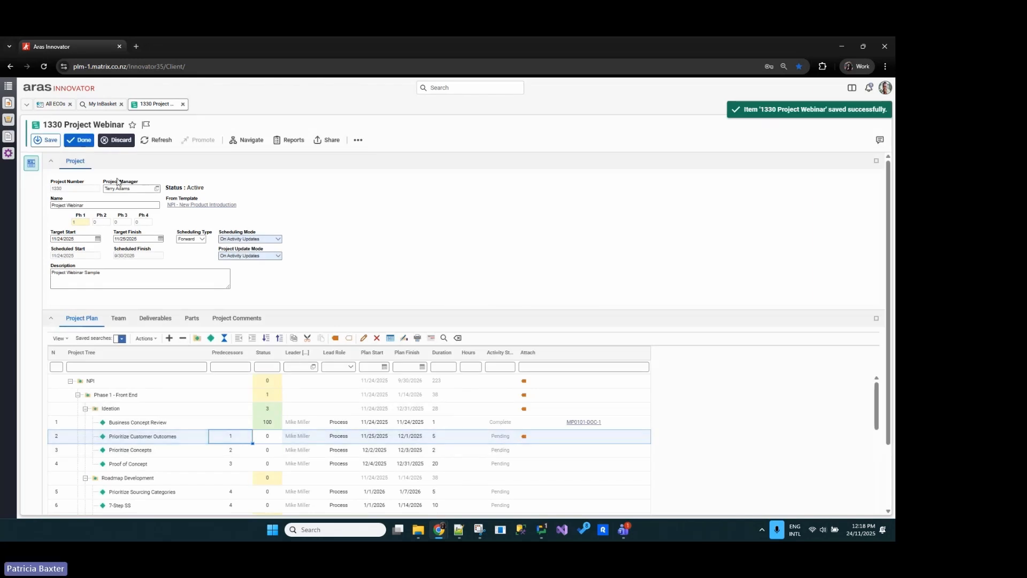
click(232, 449)
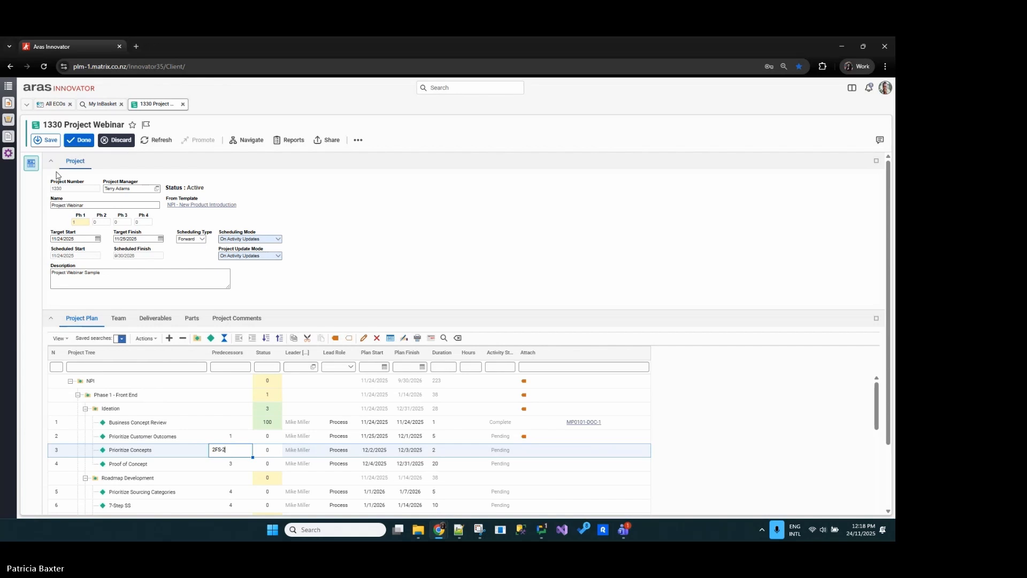
click(48, 140)
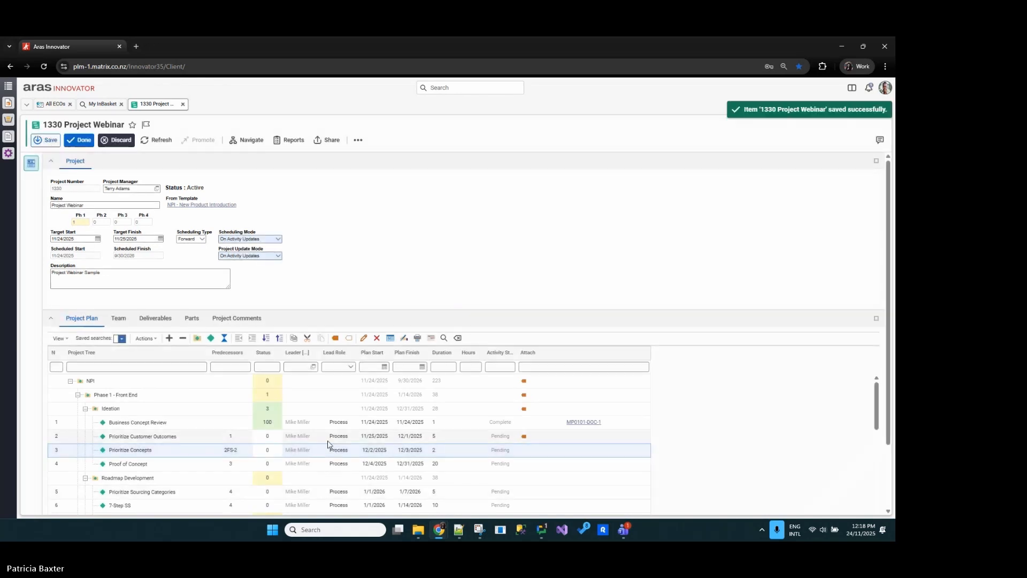
click(84, 141)
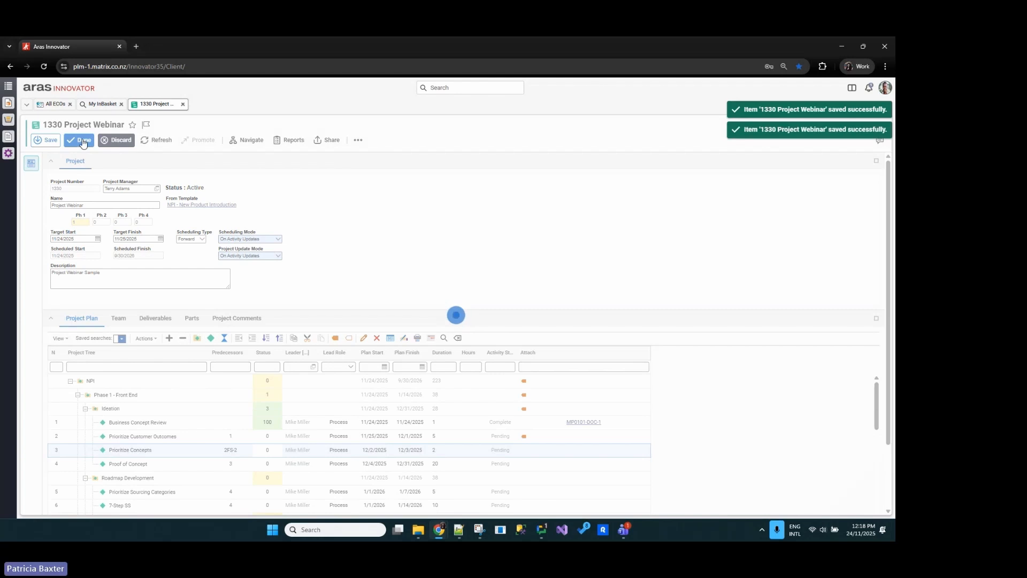
Correct the Prioritize Concepts predecessor to 1FS-1, save, and return to read-only mode.
click(231, 449)
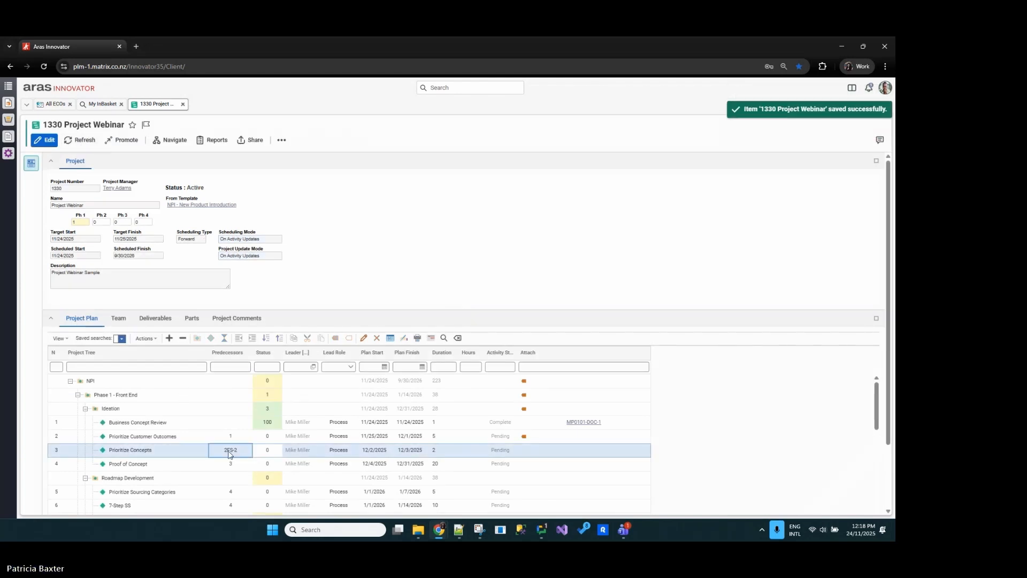
click(46, 140)
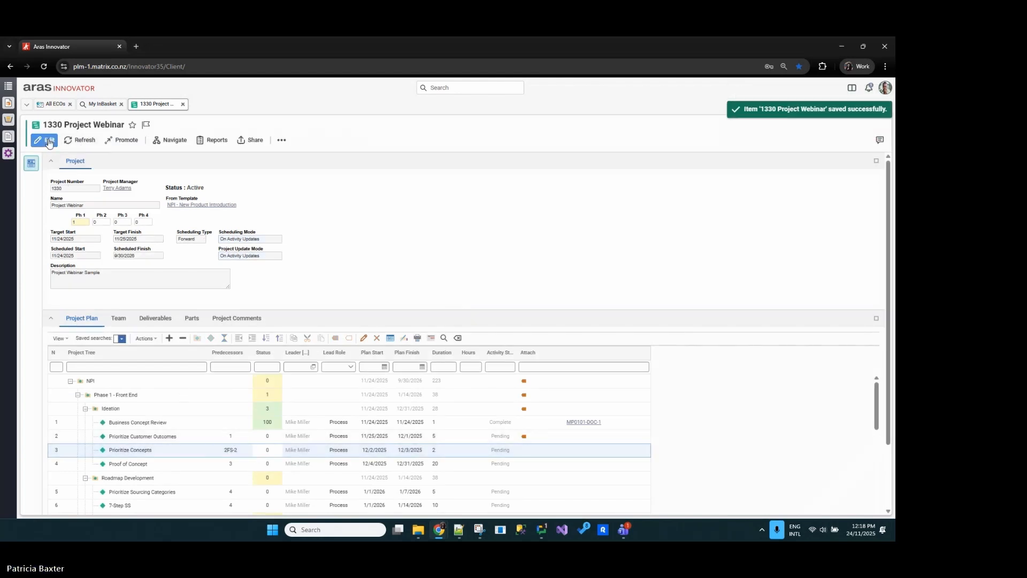
click(229, 450)
key(Home)
key(Delete)
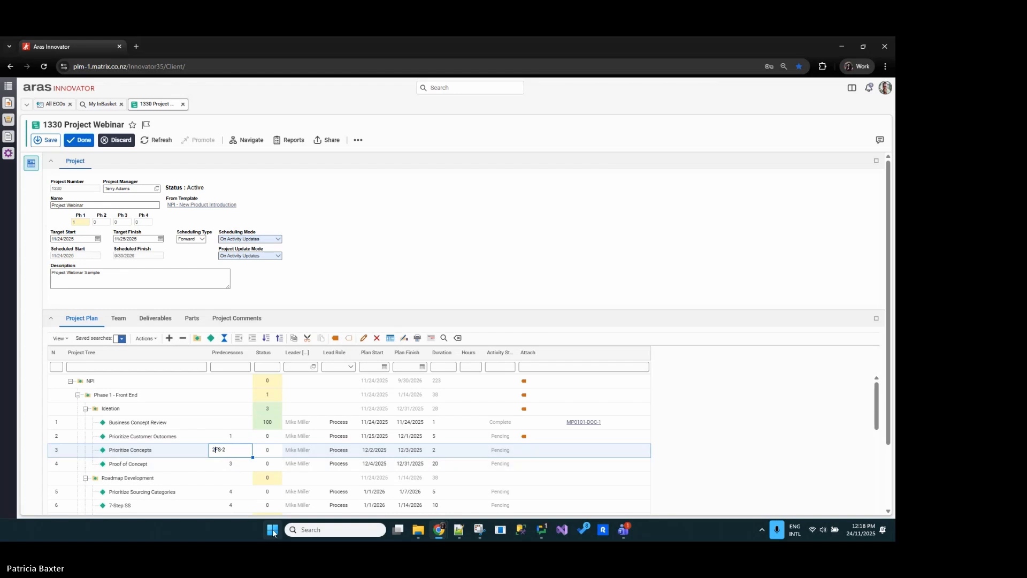
text(1)
key(Delete)
text(1)
click(37, 146)
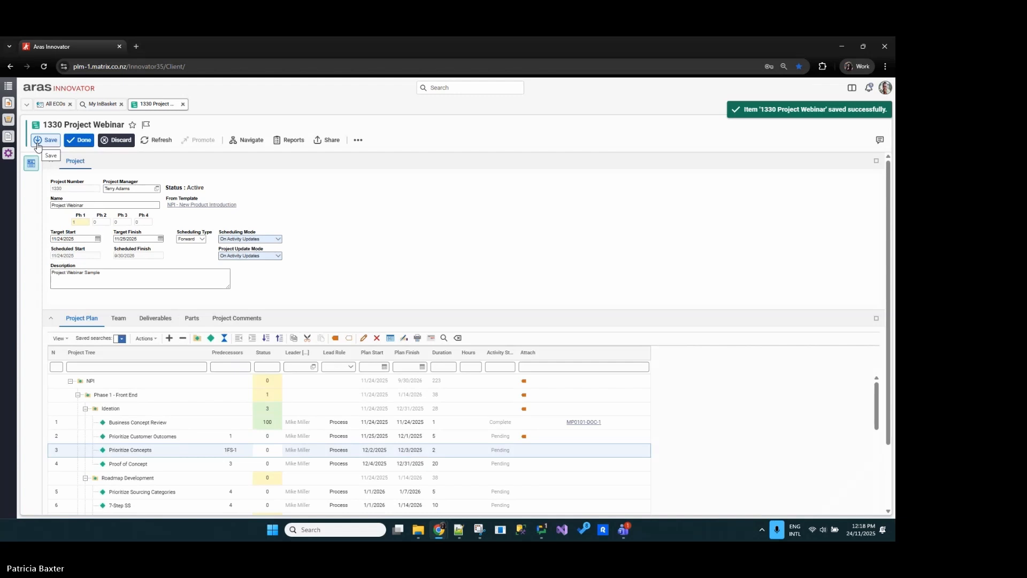
click(78, 142)
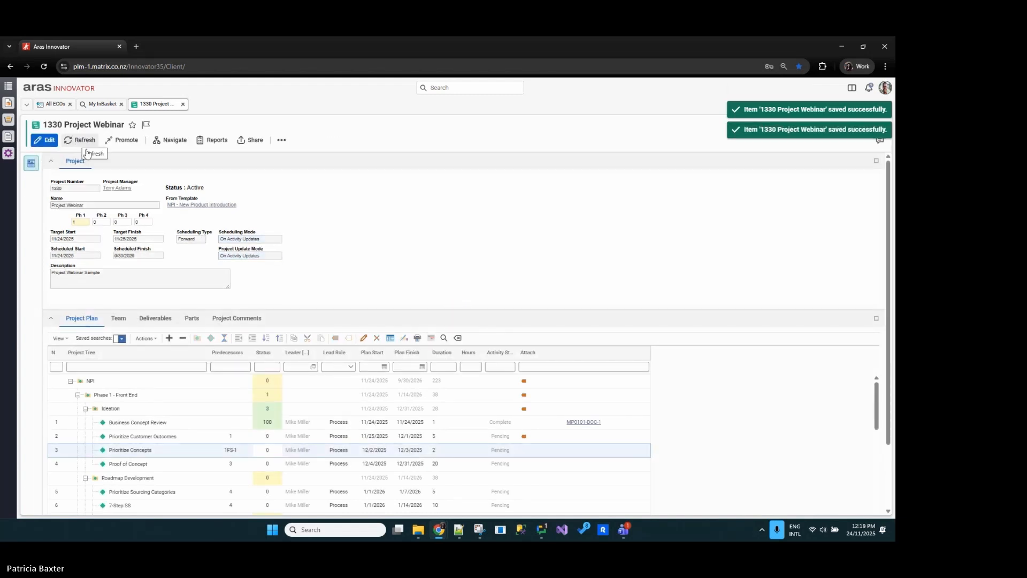
Open and close the project's additional actions list, then select Prioritize Customer Outcomes.
click(280, 140)
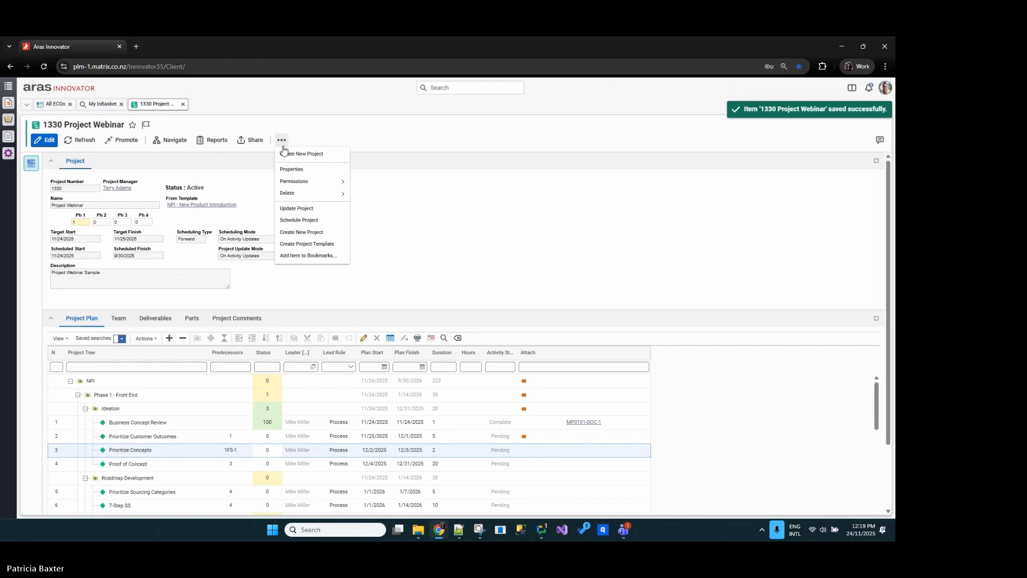
click(358, 280)
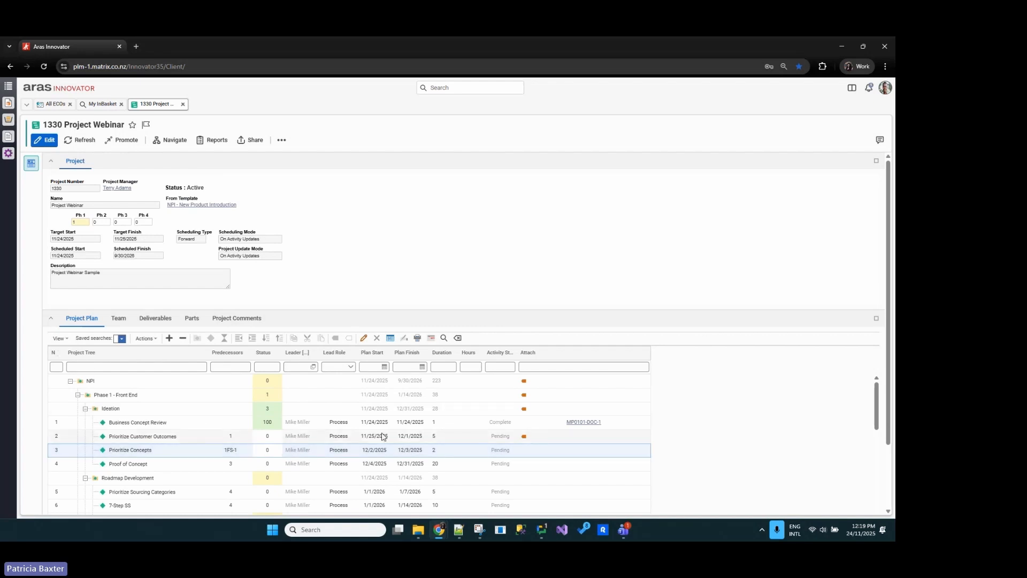
click(366, 437)
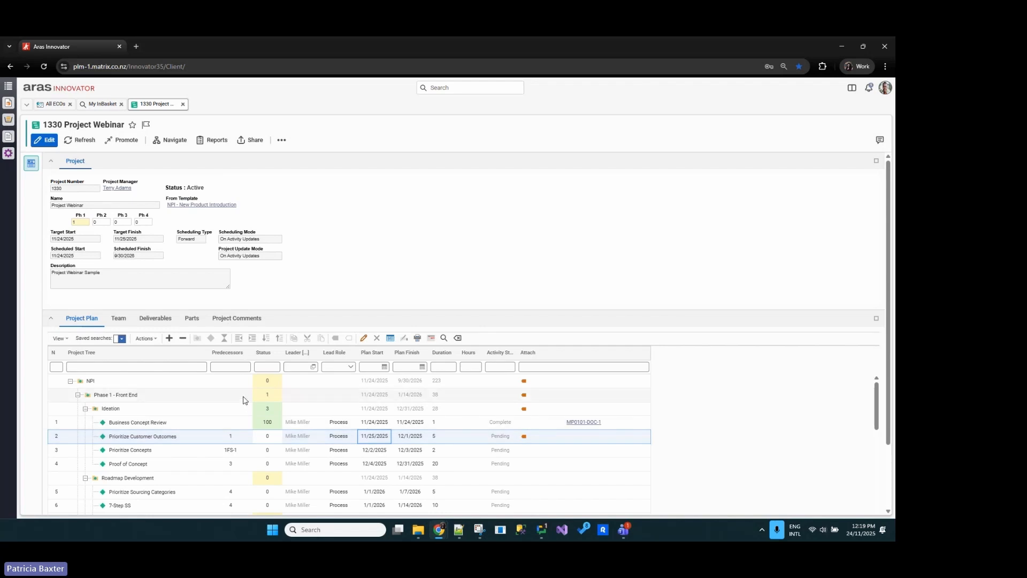
Open the Gantt chart full-screen at Day scale, sorted by Predecessors, with the Project Tree column widened.
click(431, 338)
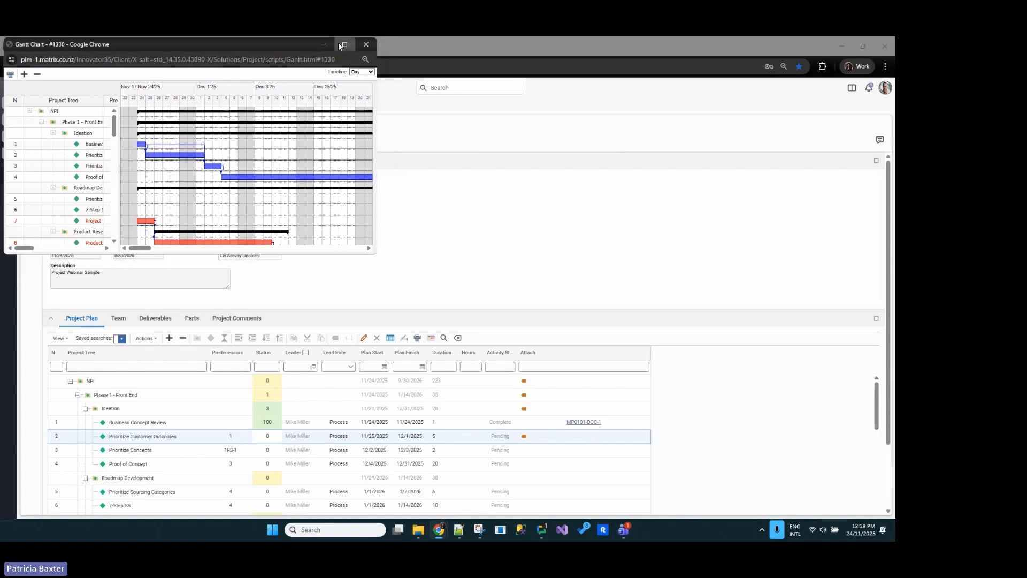
click(338, 42)
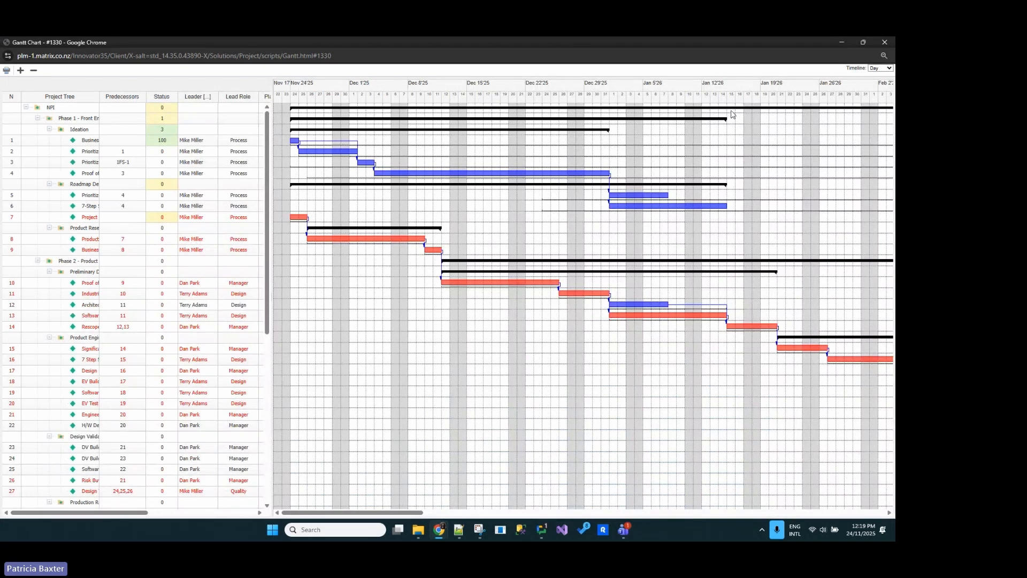
click(880, 69)
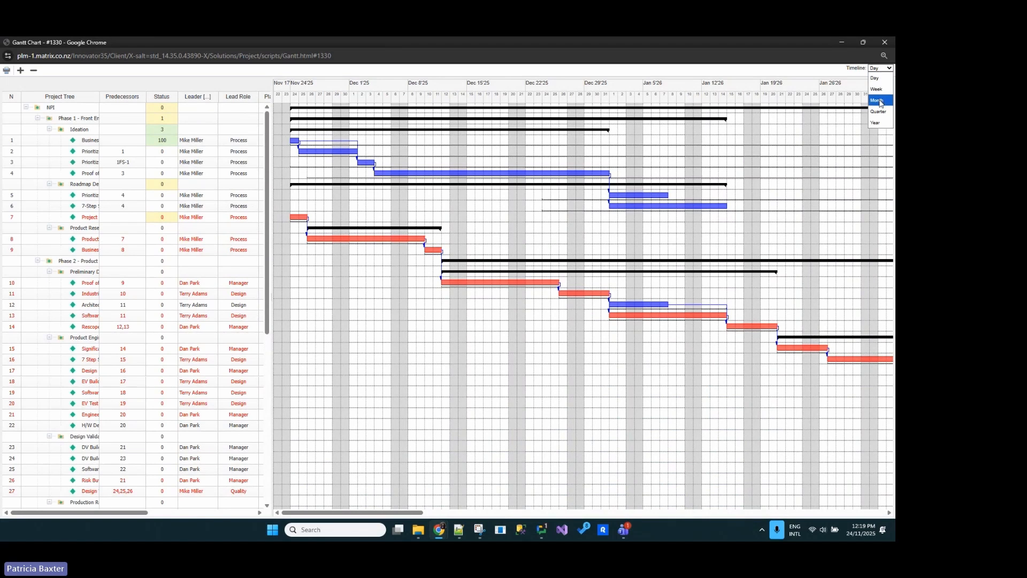
click(878, 83)
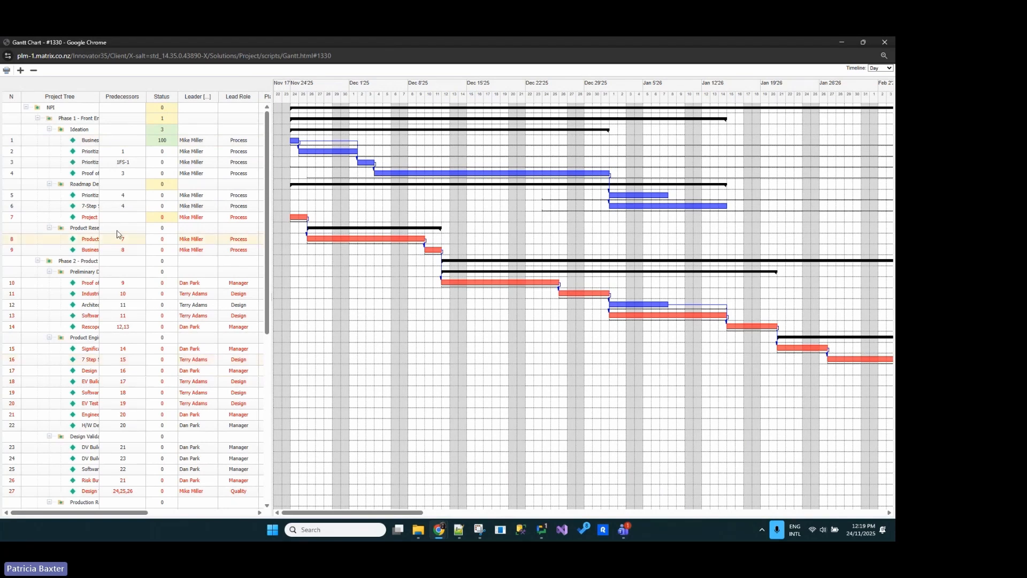
click(127, 99)
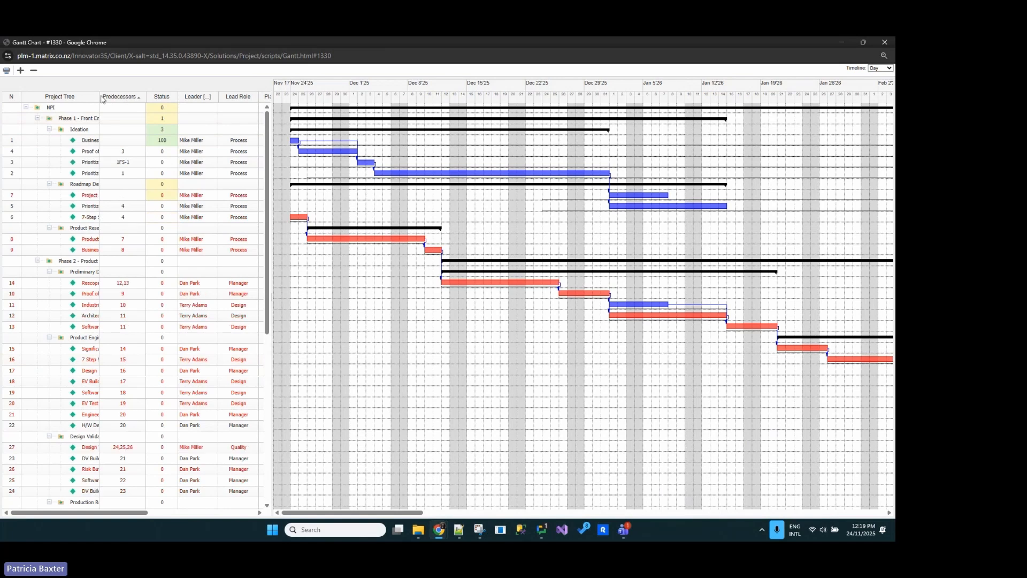
drag(98, 96, 161, 96)
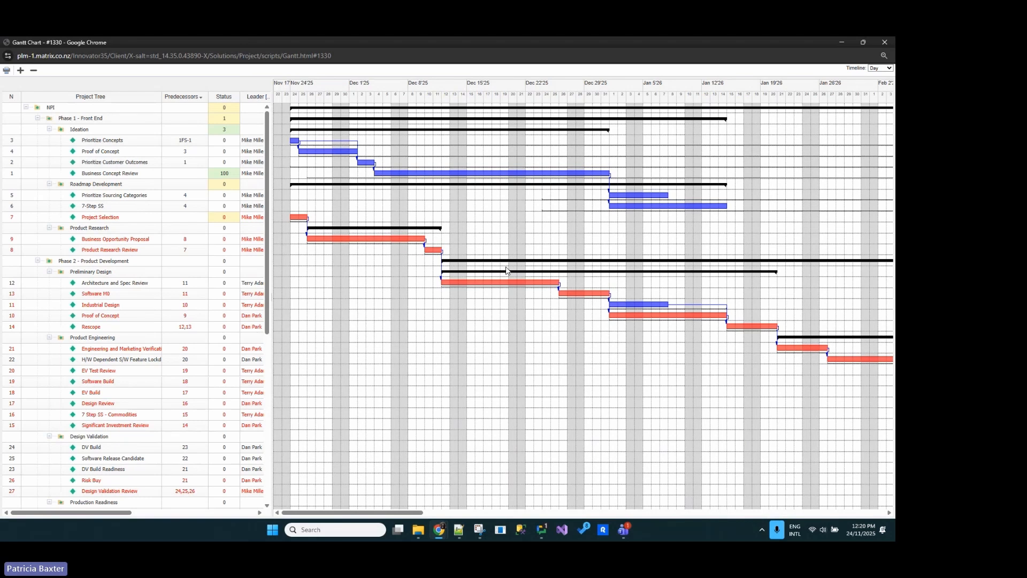
Close the Gantt chart and run a Projects search from Portfolio, dismissing the export options.
click(884, 43)
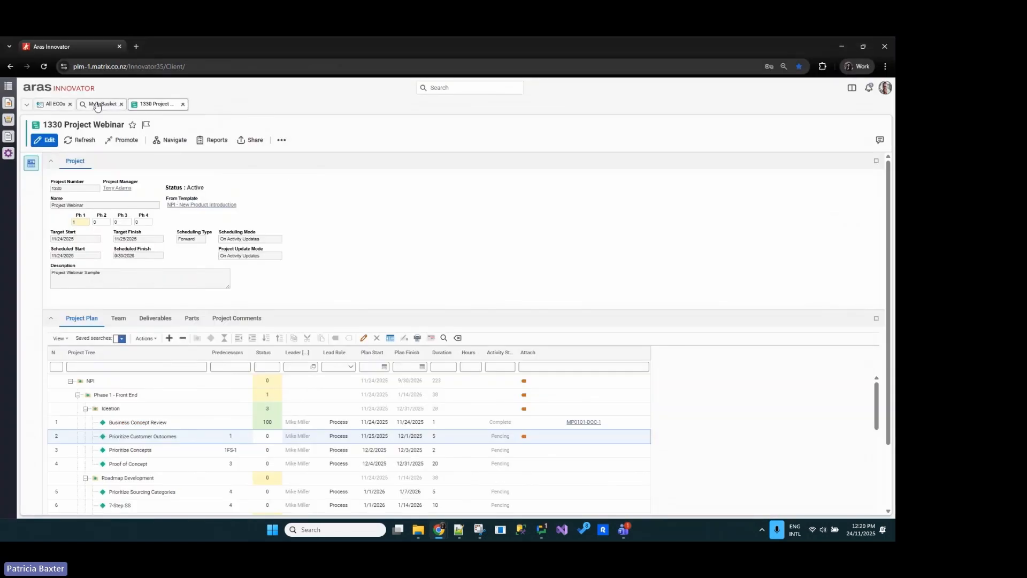
click(8, 86)
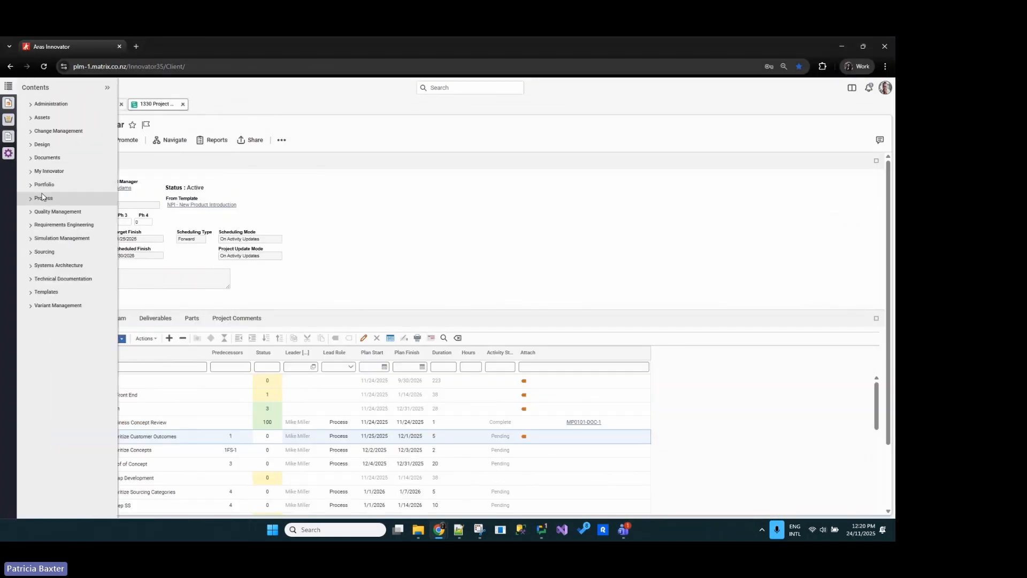
click(32, 187)
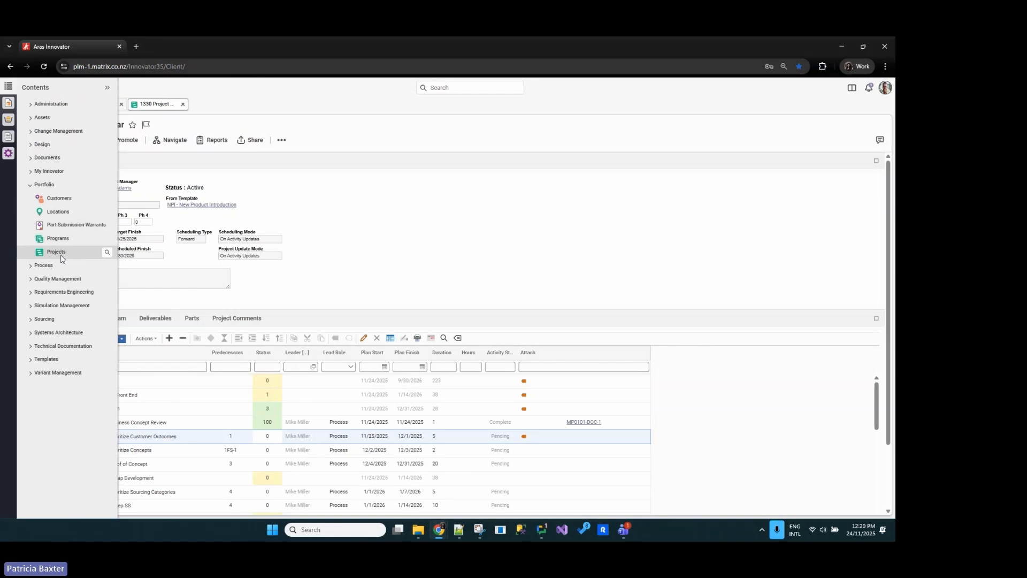
click(60, 253)
click(67, 122)
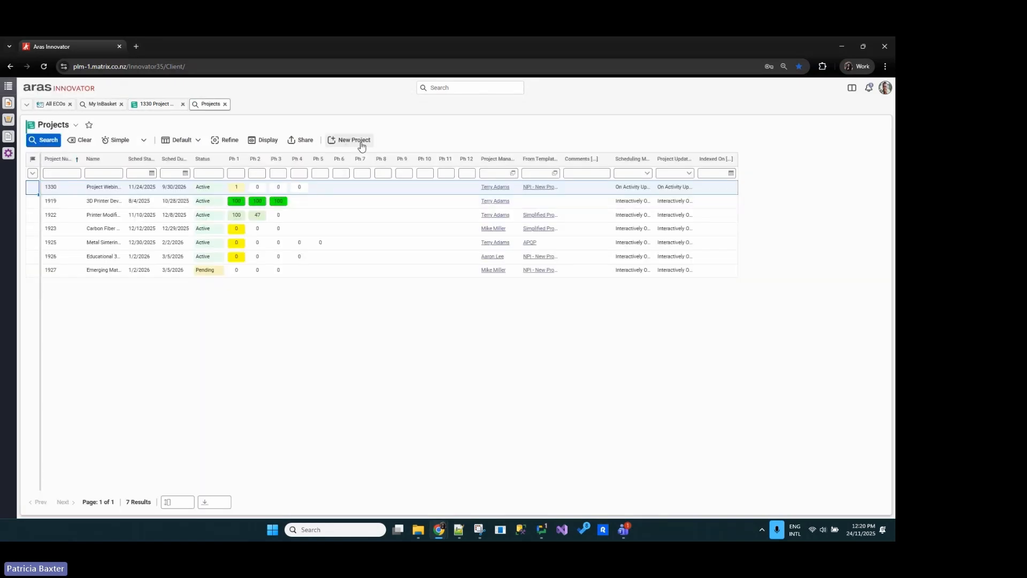
click(301, 139)
click(262, 394)
double_click(108, 192)
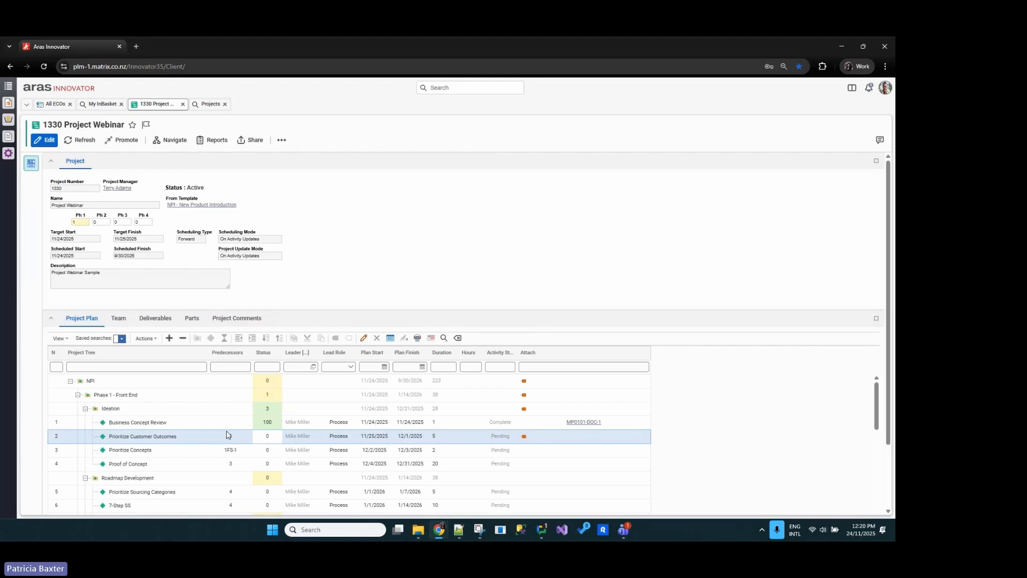
scroll(226, 435, down, 1)
scroll(227, 435, up, 1)
scroll(186, 456, down, 3)
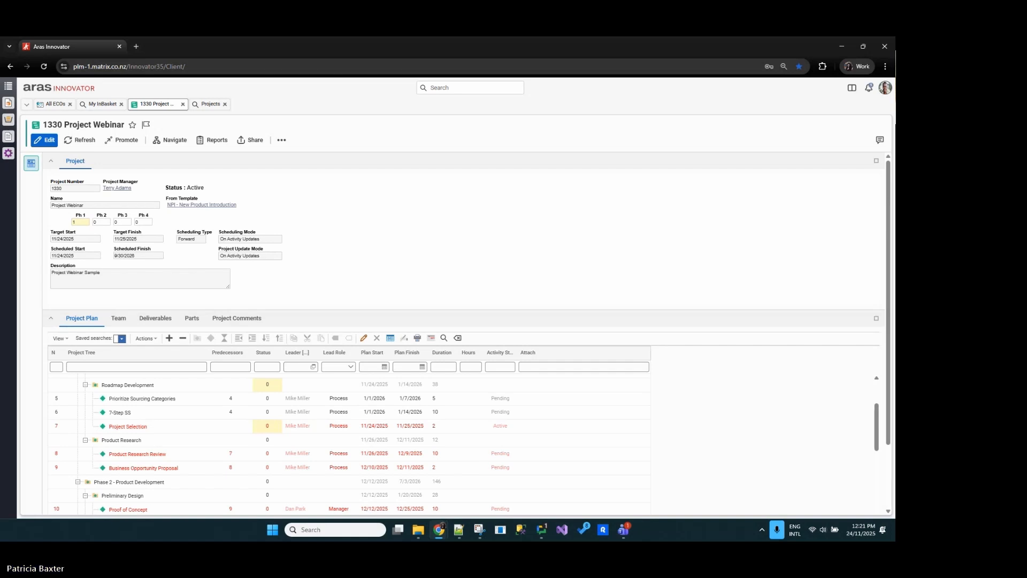
key(alt+Tab)
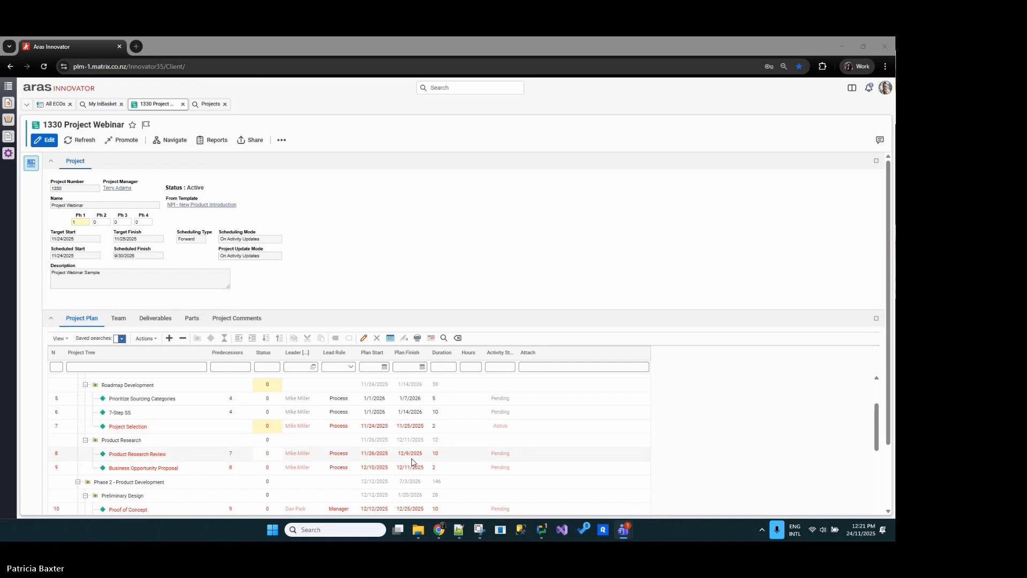
scroll(348, 468, down, 2)
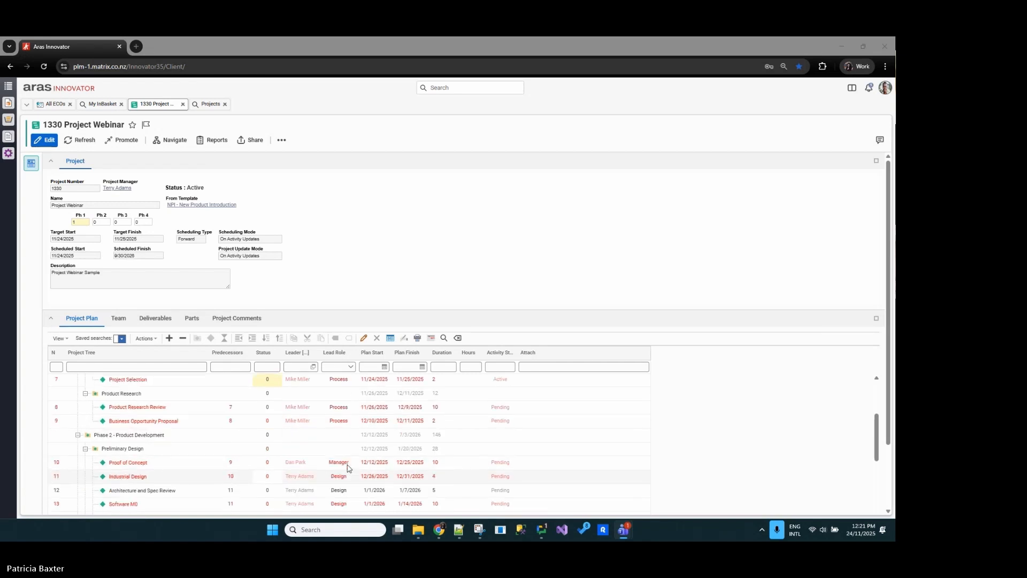
scroll(348, 468, up, 5)
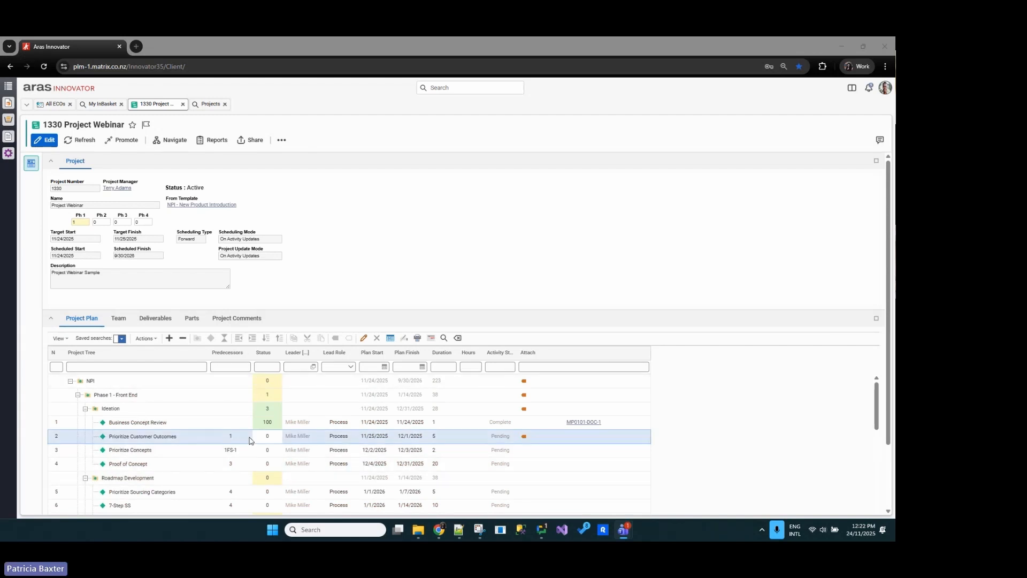
click(182, 427)
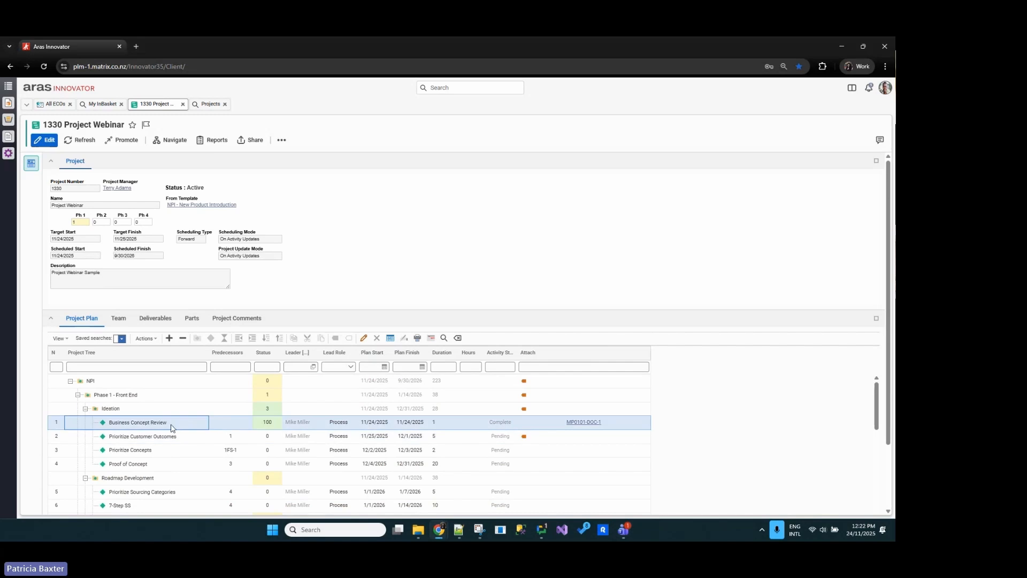
scroll(232, 447, down, 1)
click(182, 476)
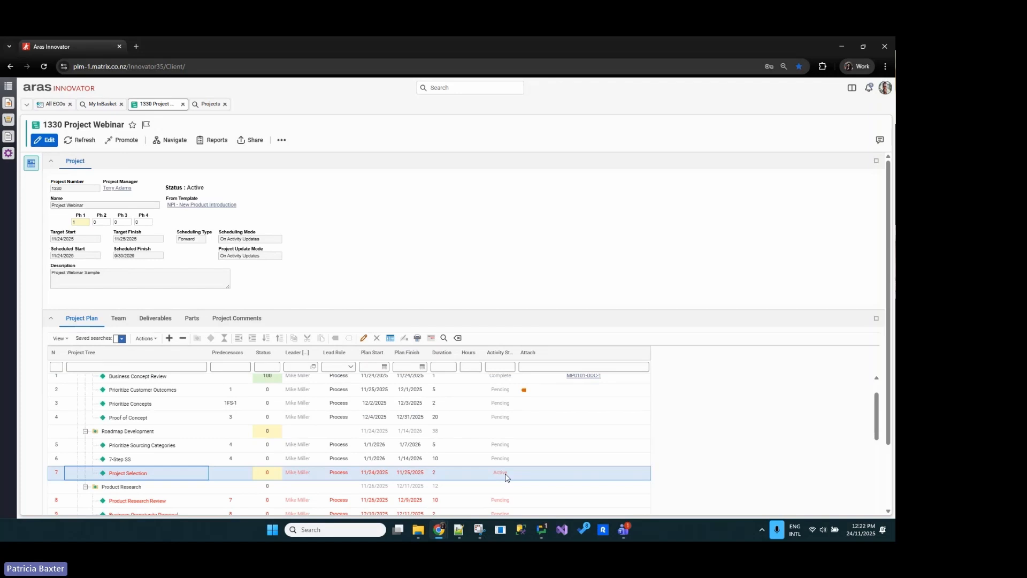
In My InBasket, start Complete Task on the 1330 Project Webinar Project Selection task, then close the form unsaved.
click(100, 107)
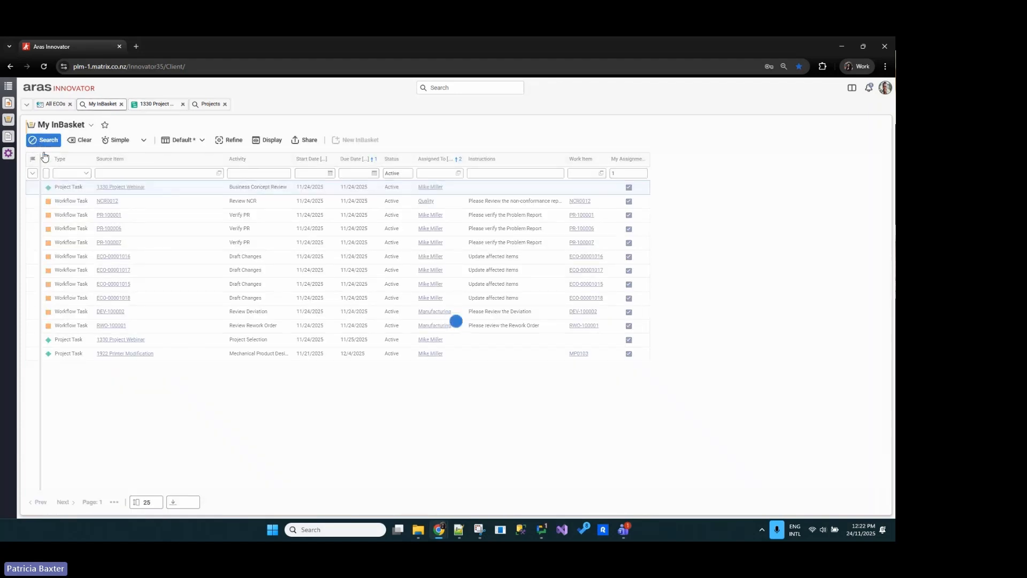
click(155, 327)
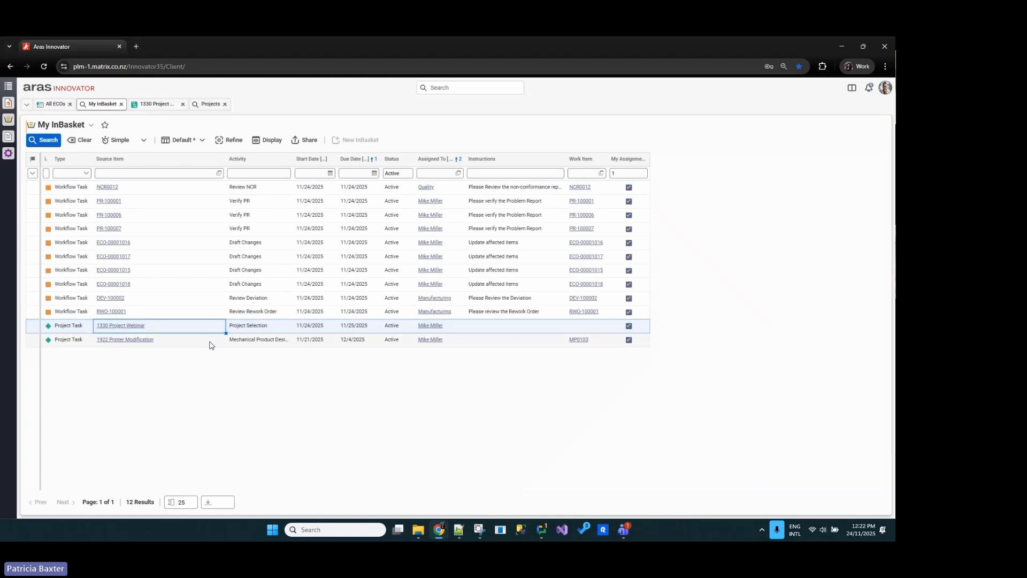
right_click(175, 326)
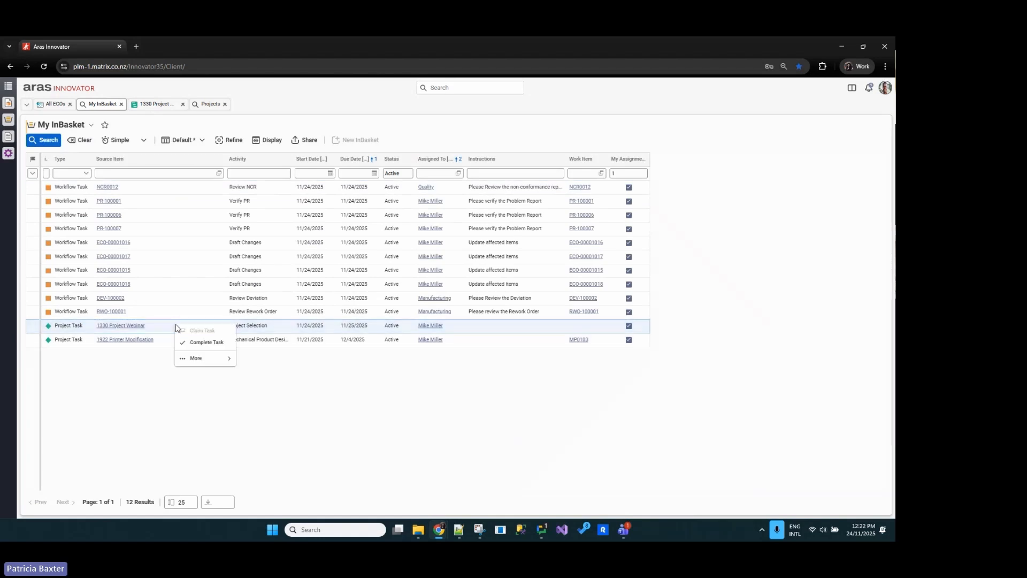
click(206, 341)
click(614, 131)
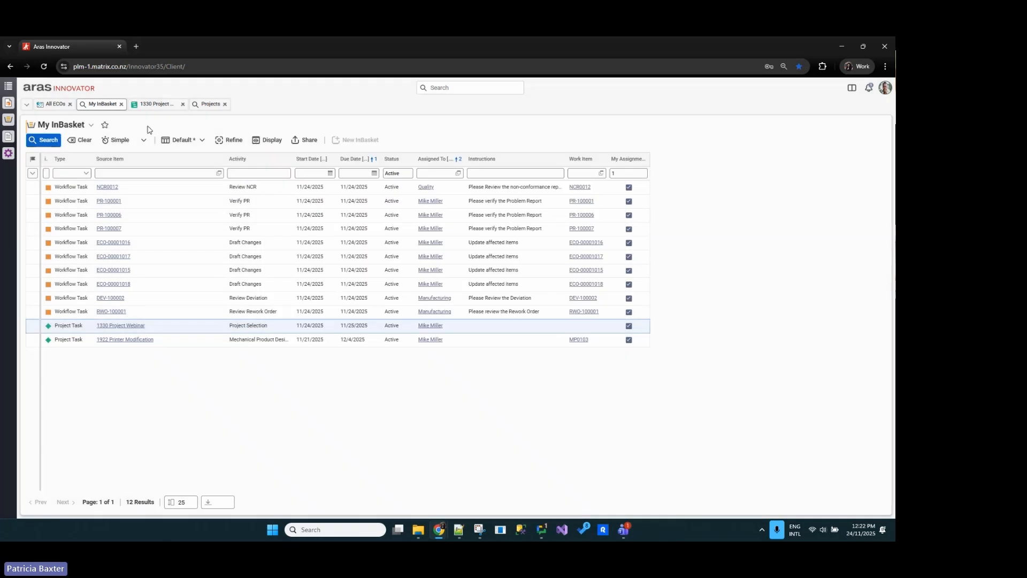
Check the Projects tab, then return to the 1330 Project Webinar plan and select the Project Selection row.
click(158, 105)
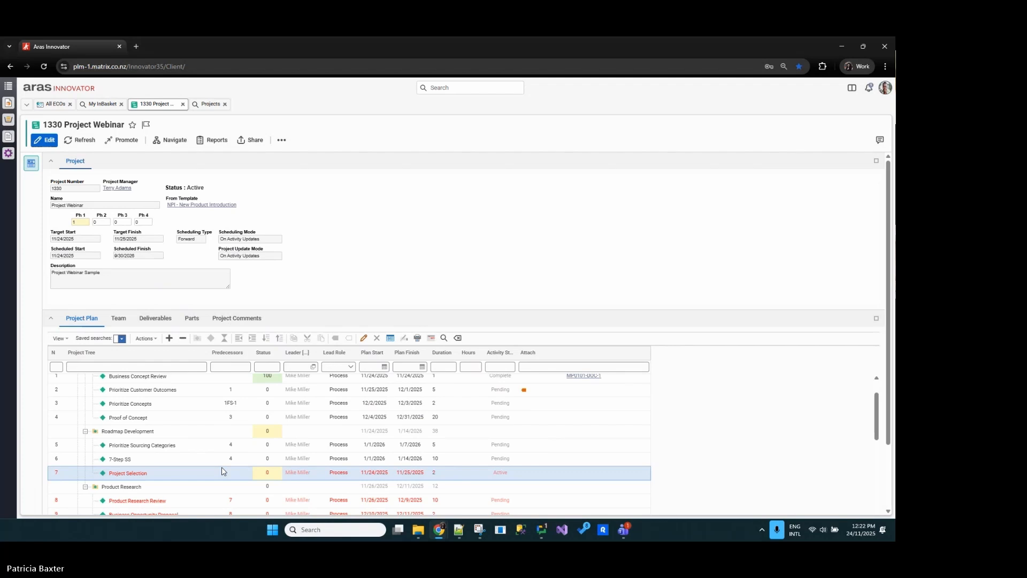
click(200, 105)
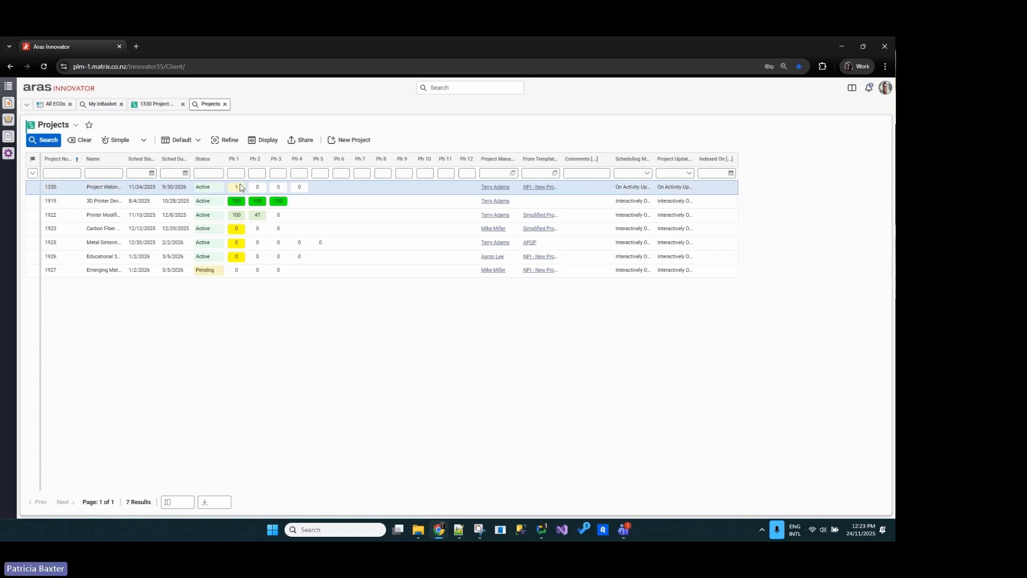
click(155, 104)
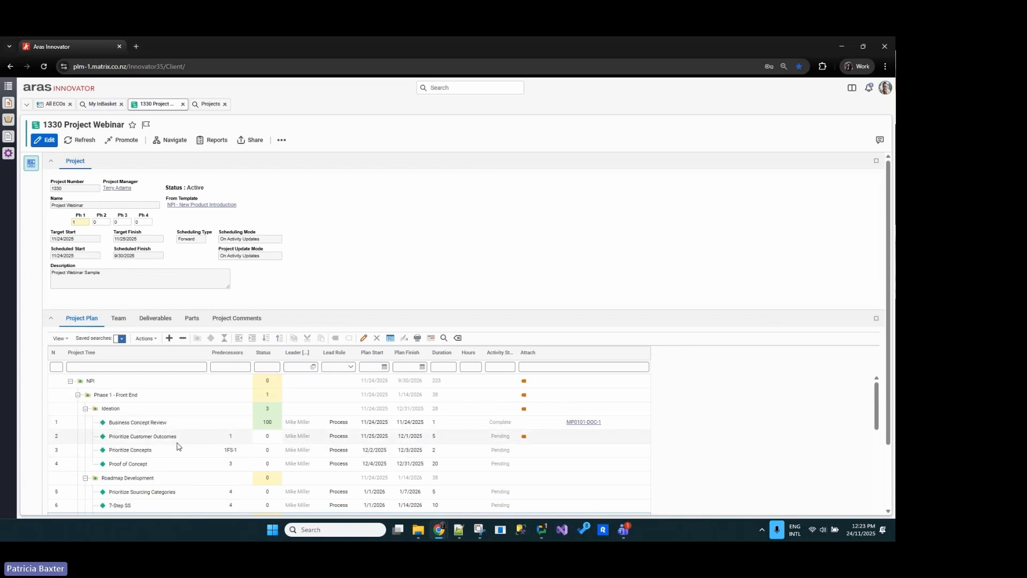
scroll(274, 479, down, 1)
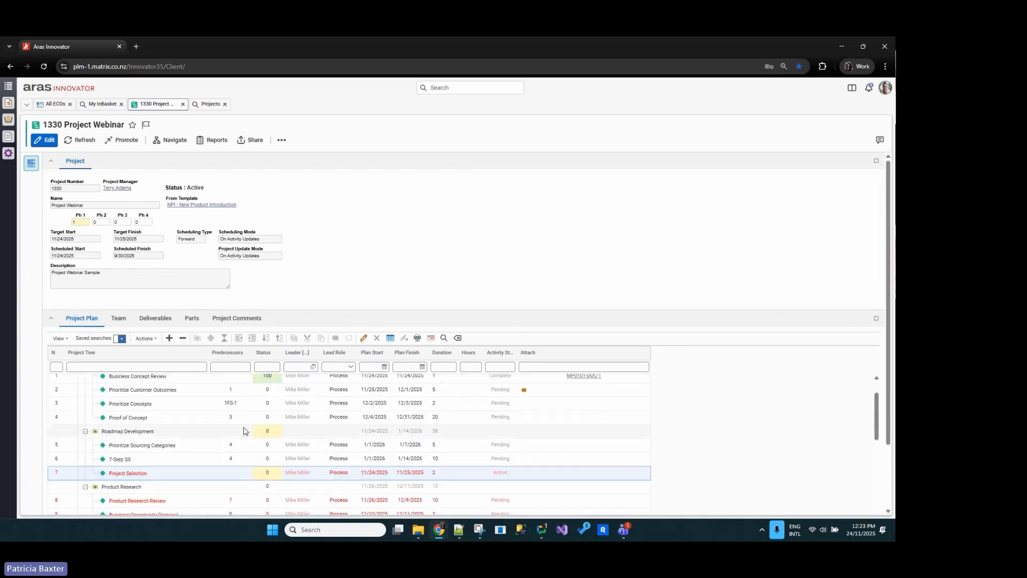
click(177, 475)
Complete the Project Selection task with actual start date 11/24/2025 and 100 percent complete.
click(102, 104)
right_click(172, 328)
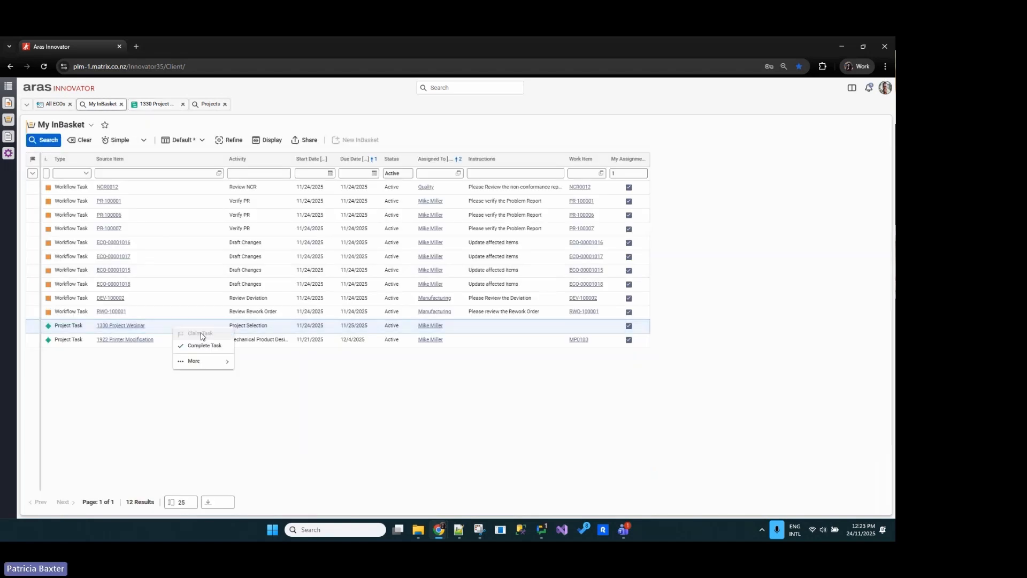
click(201, 347)
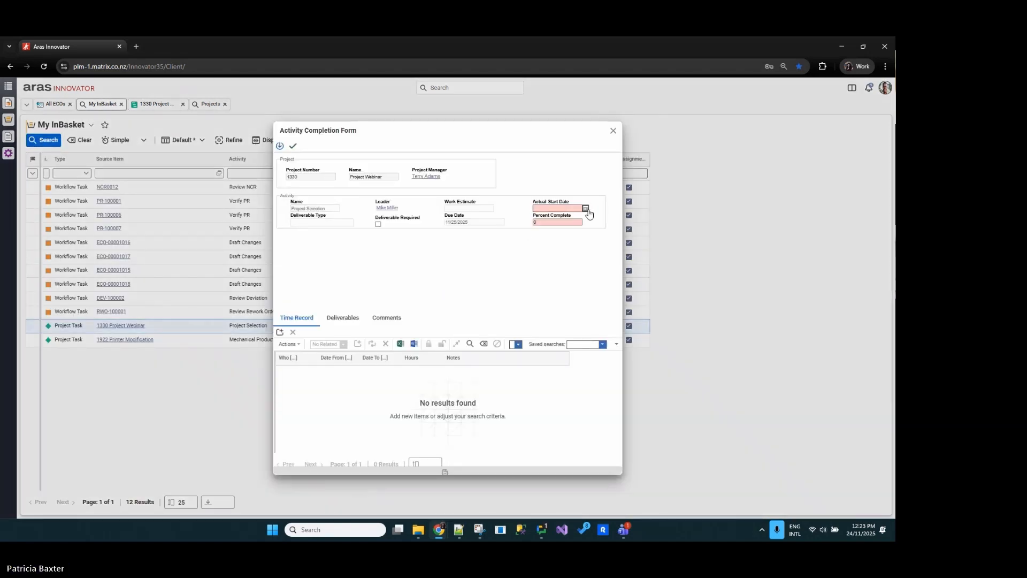
click(585, 208)
click(572, 303)
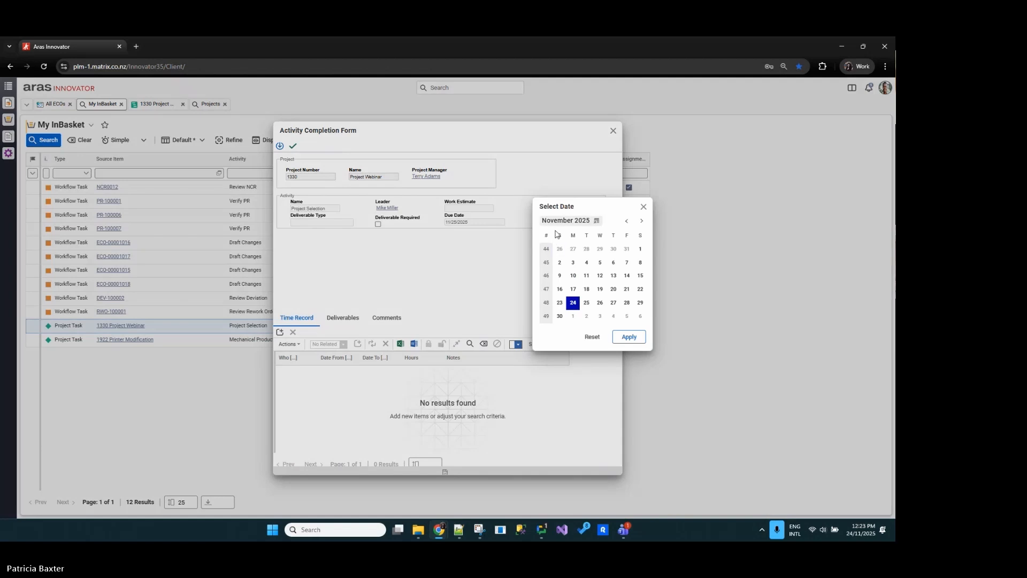
click(629, 337)
click(562, 226)
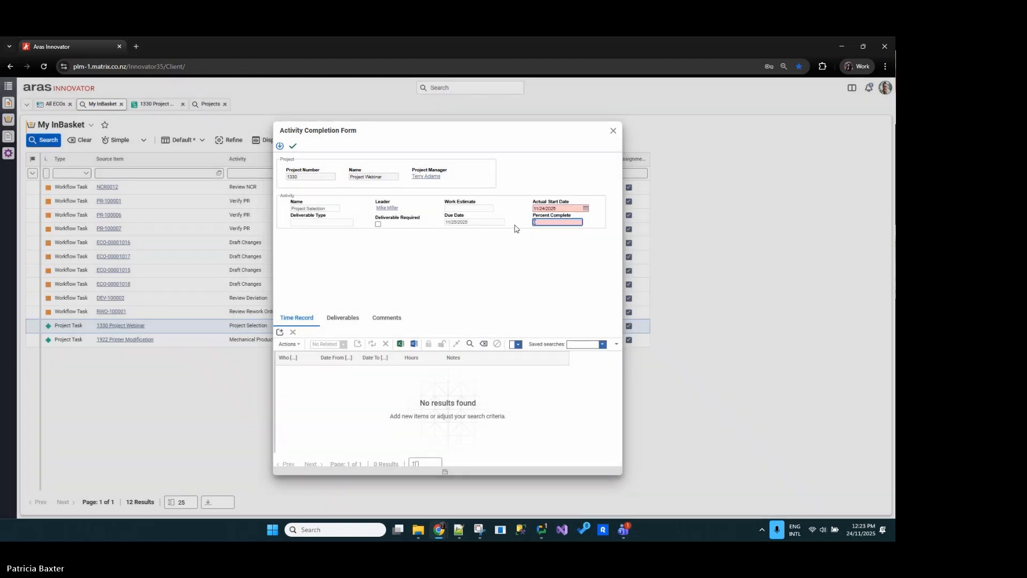
text(100)
click(294, 146)
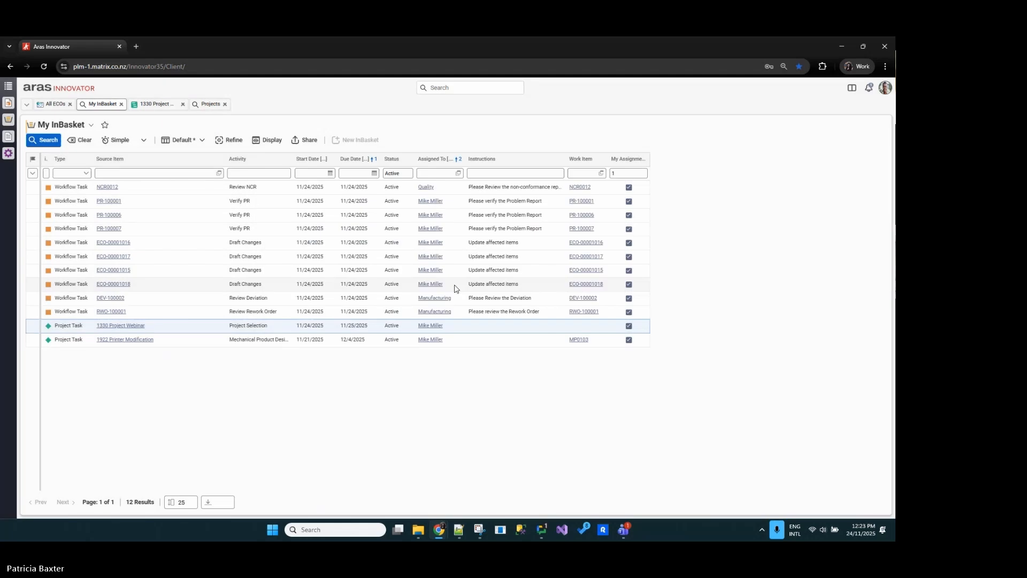
On the 1330 Project Webinar plan, confirm Project Selection now reads 100 and Complete.
click(170, 106)
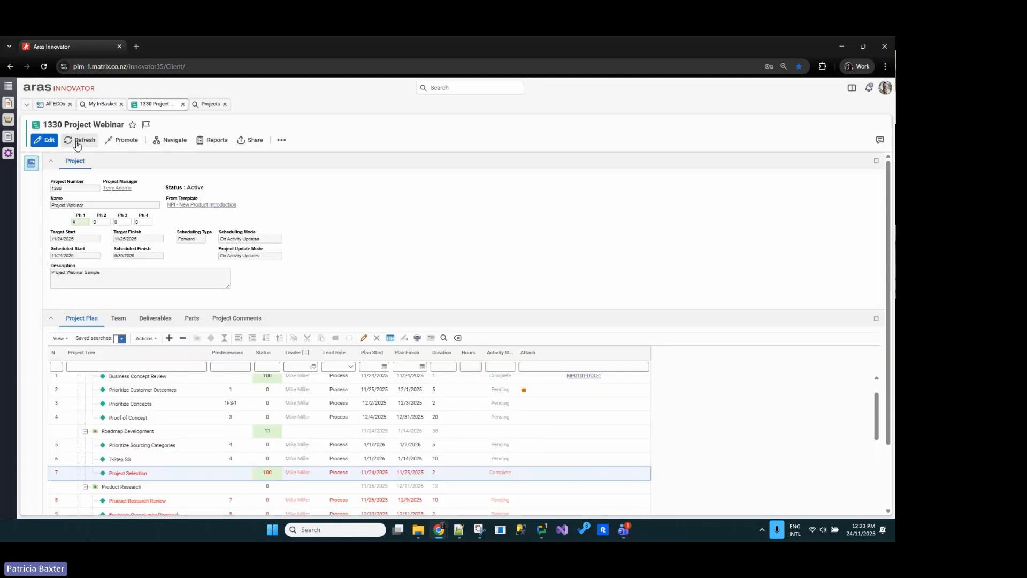
scroll(269, 442, up, 2)
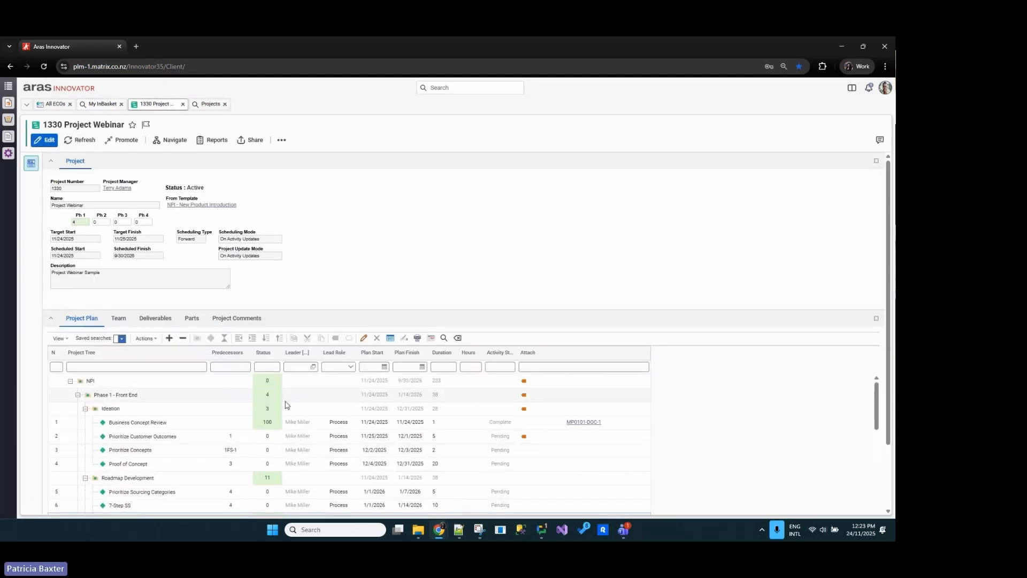
scroll(276, 428, down, 2)
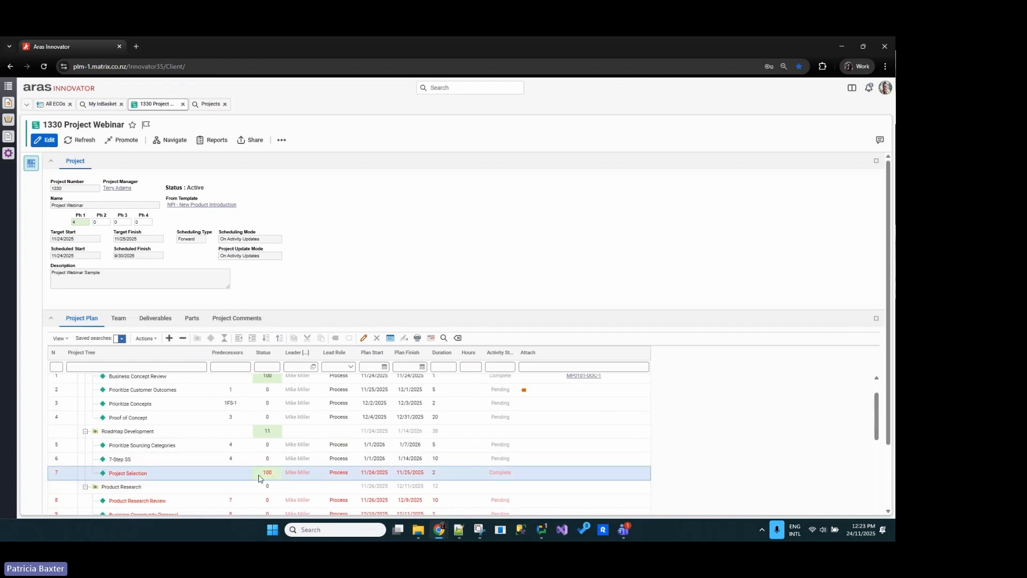
scroll(278, 478, up, 2)
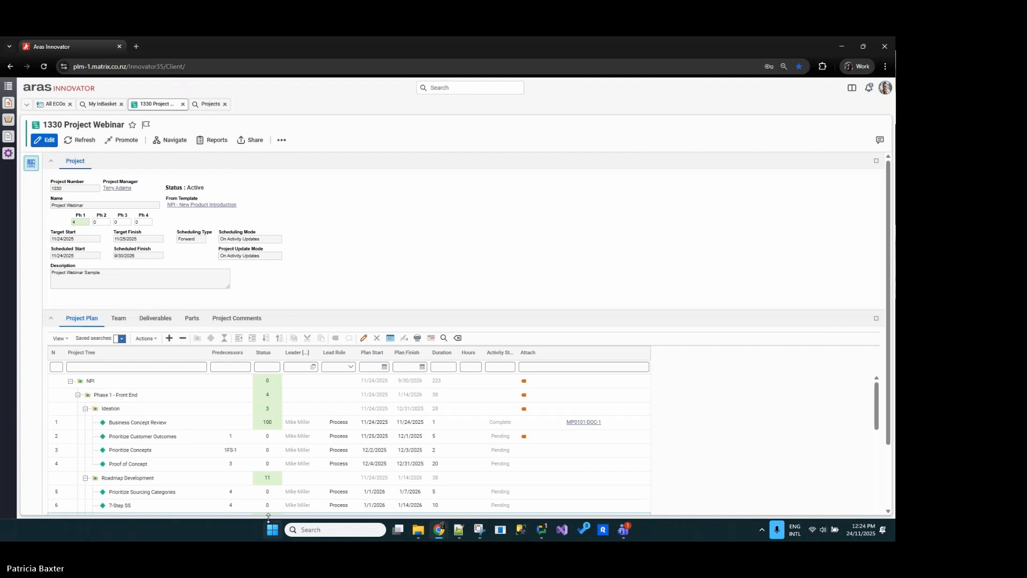
scroll(288, 475, down, 1)
click(287, 475)
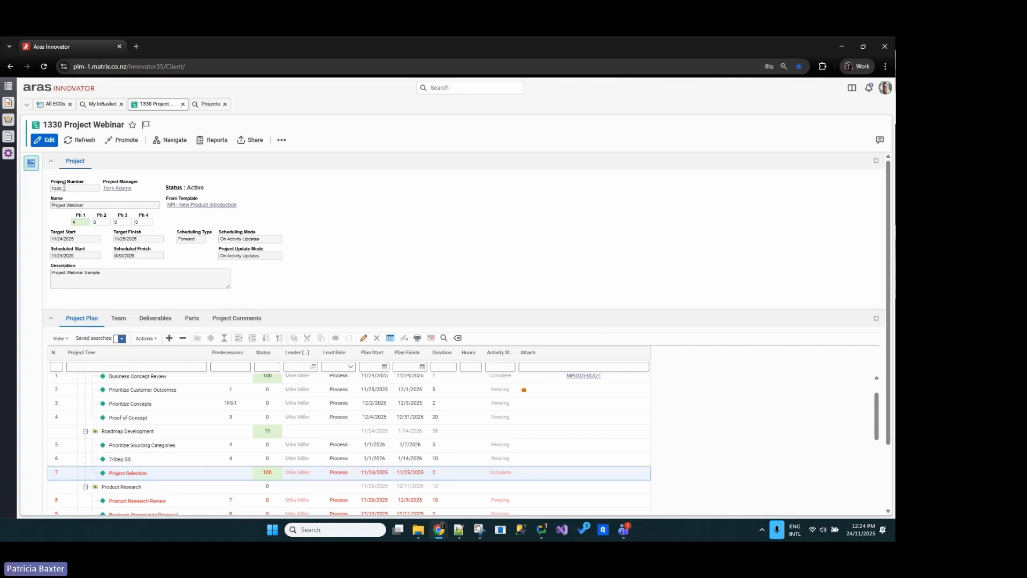
drag(64, 186, 51, 185)
click(74, 189)
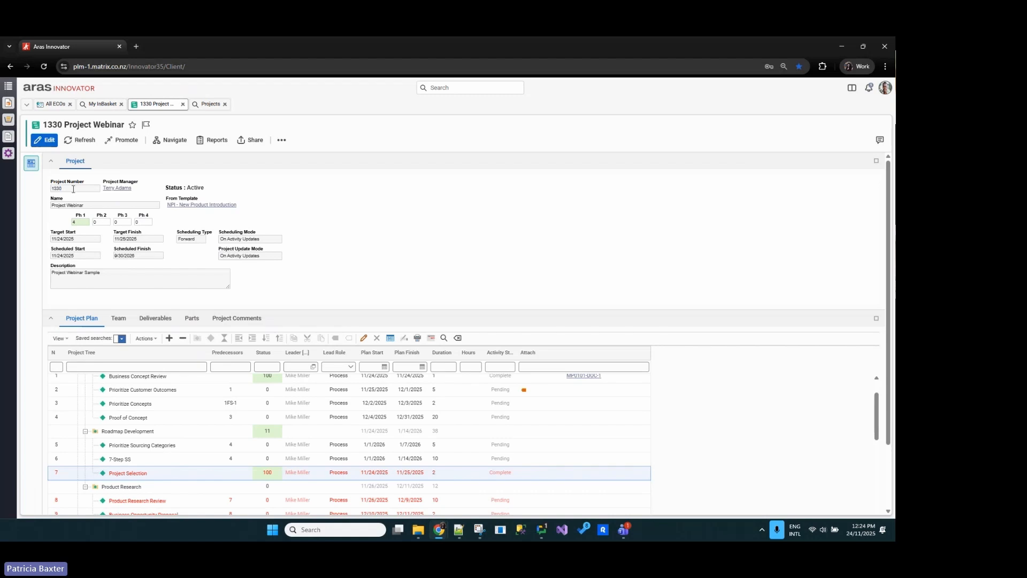